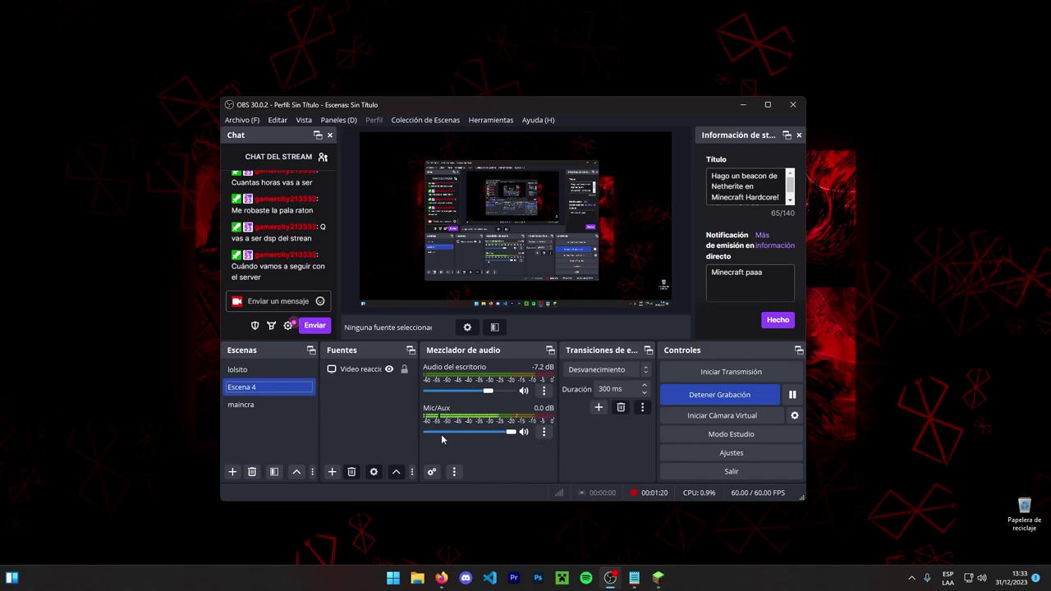
Set the Mic/Aux source's device to SteelSeries Sonar Microphone in its properties
click(544, 433)
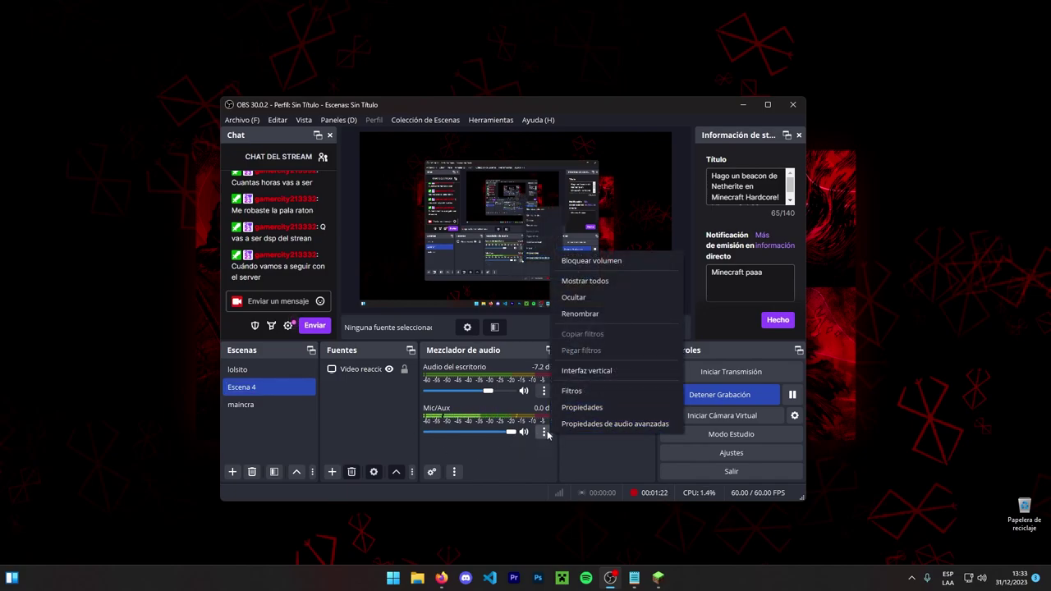
click(568, 413)
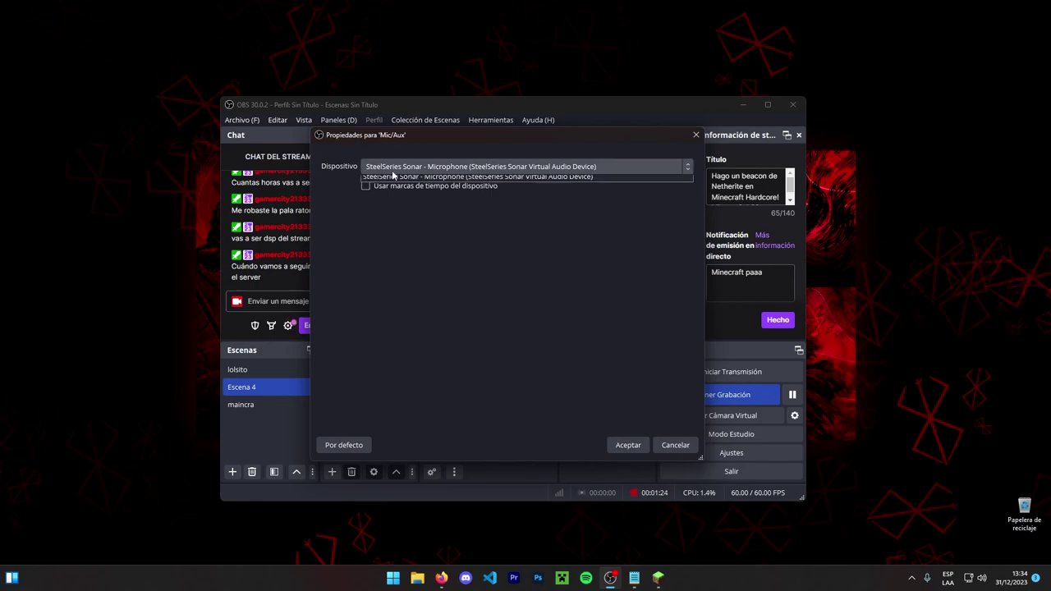
click(435, 167)
click(439, 204)
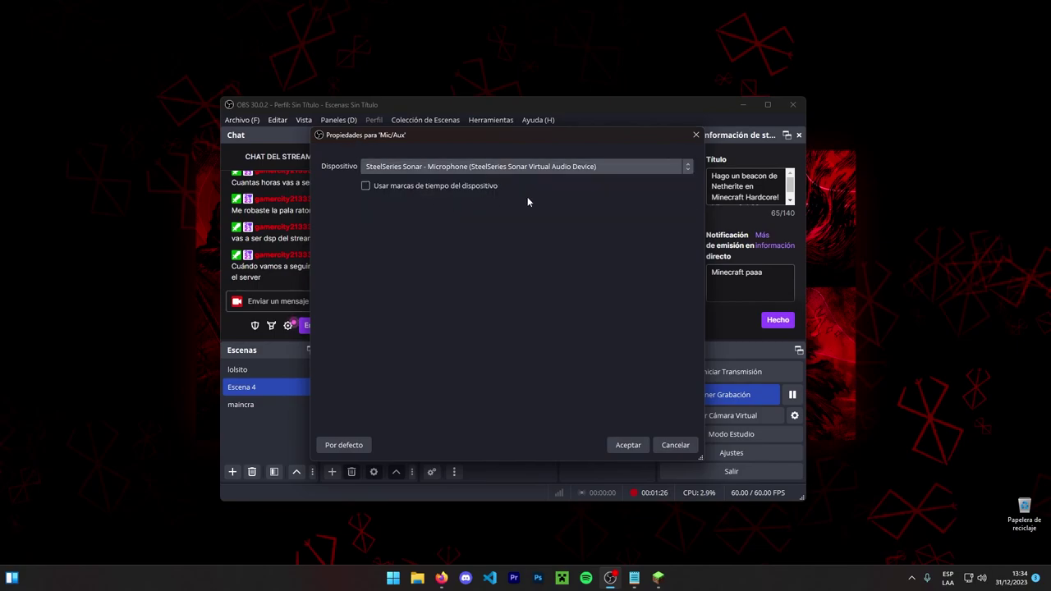
click(628, 444)
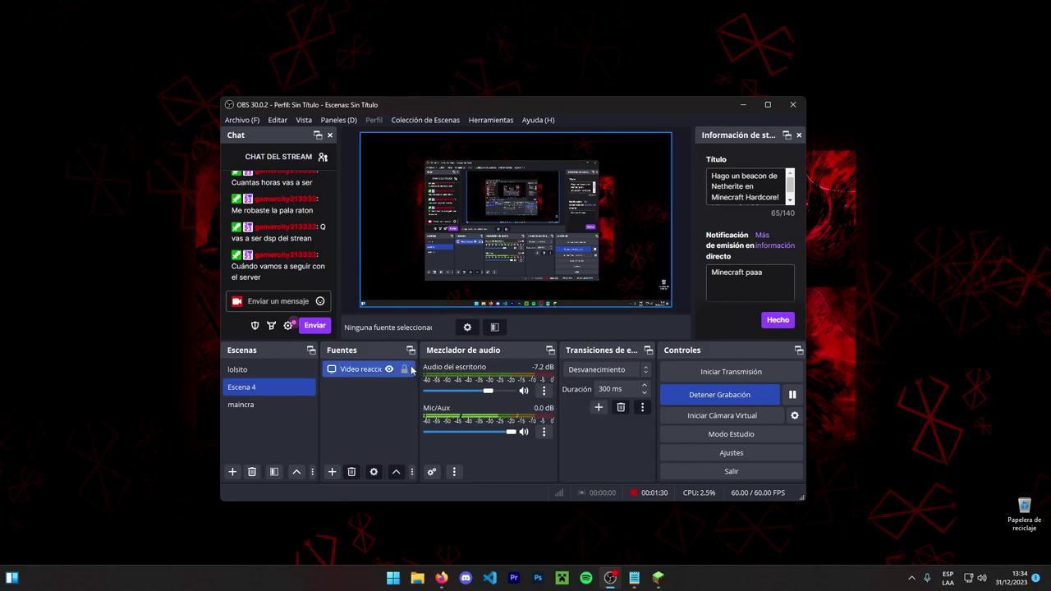
Keep Headphones as the desktop audio source's device in its properties
click(544, 390)
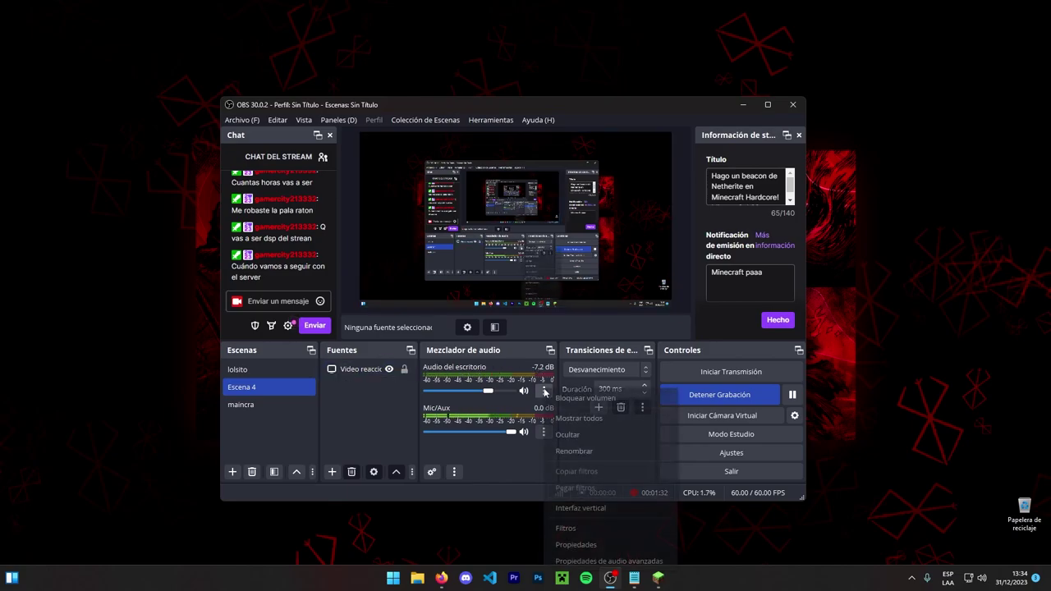
click(579, 545)
click(511, 166)
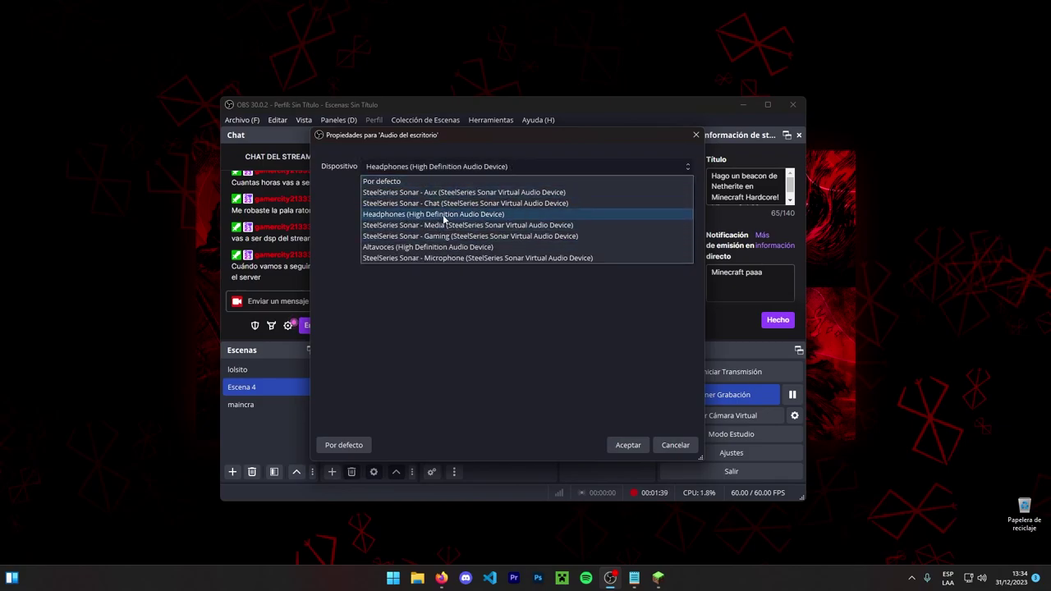
click(468, 215)
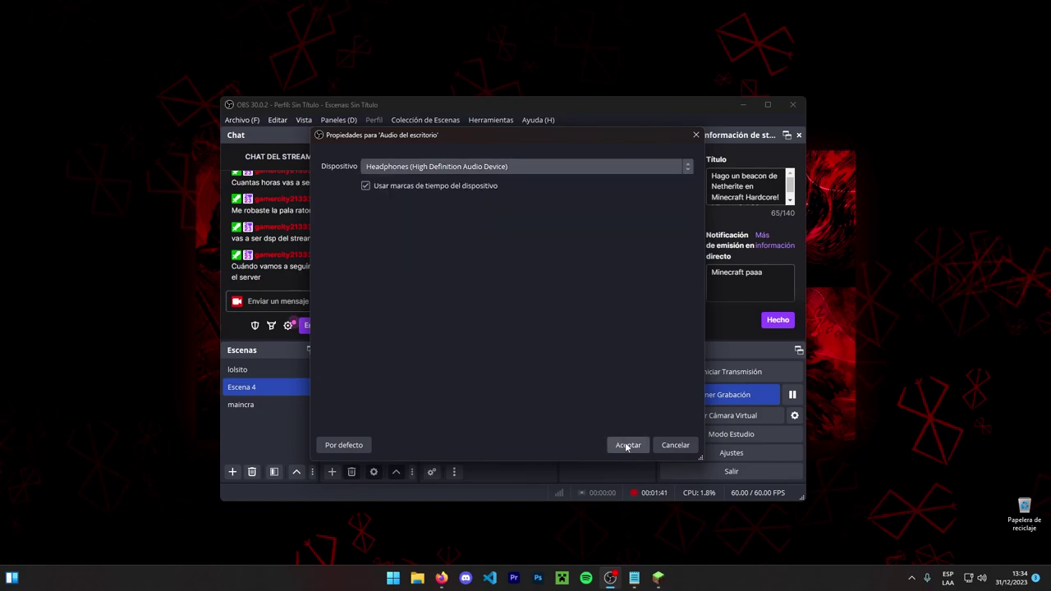
click(624, 445)
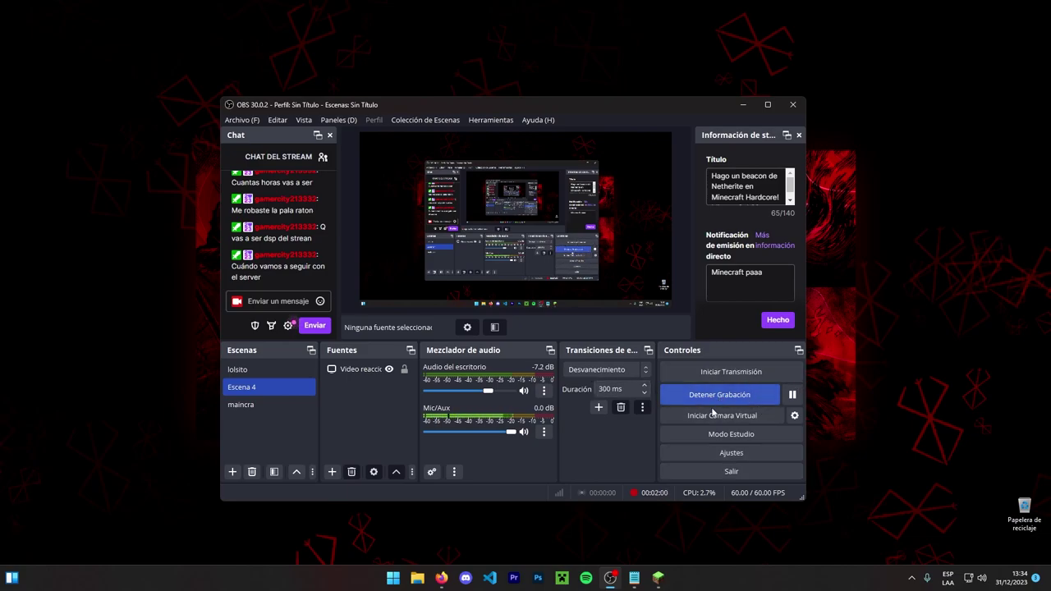
In Settings, check the interface theme, keeping Yami, then go to the Stream page
click(735, 454)
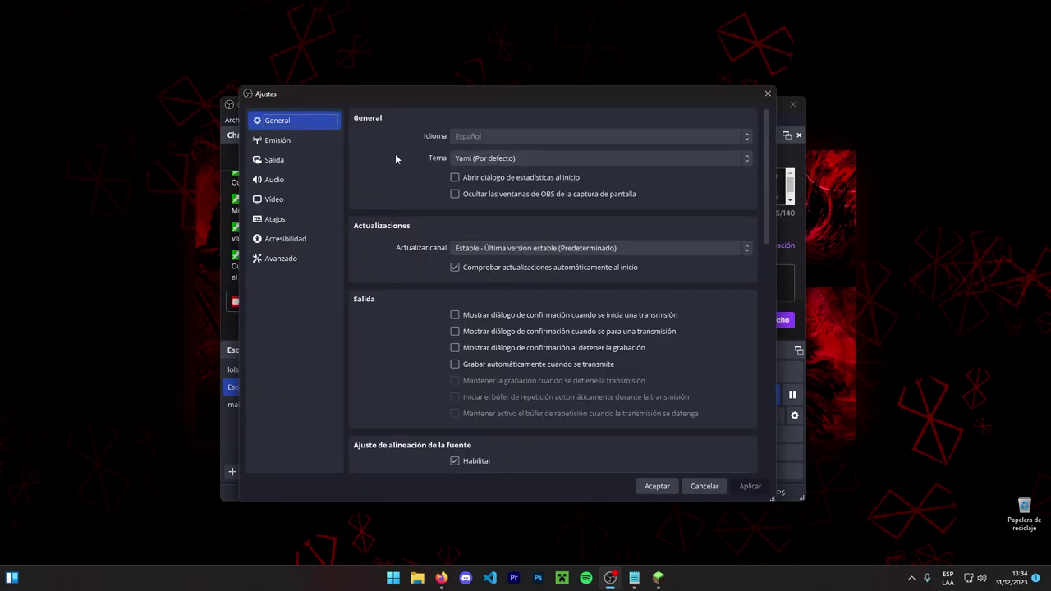
scroll(363, 191, down, 1)
scroll(361, 203, up, 1)
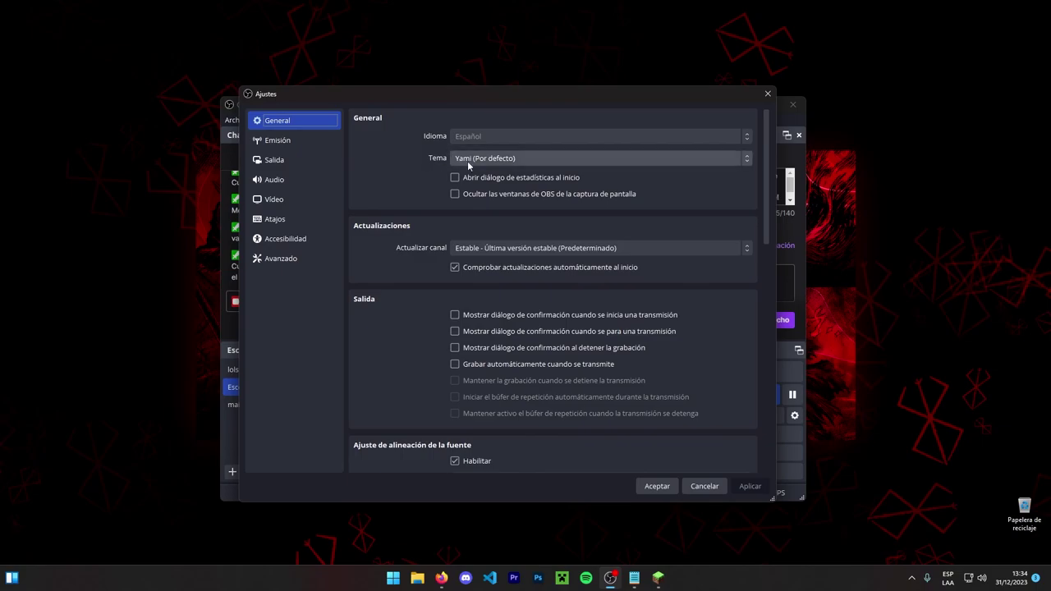
click(491, 158)
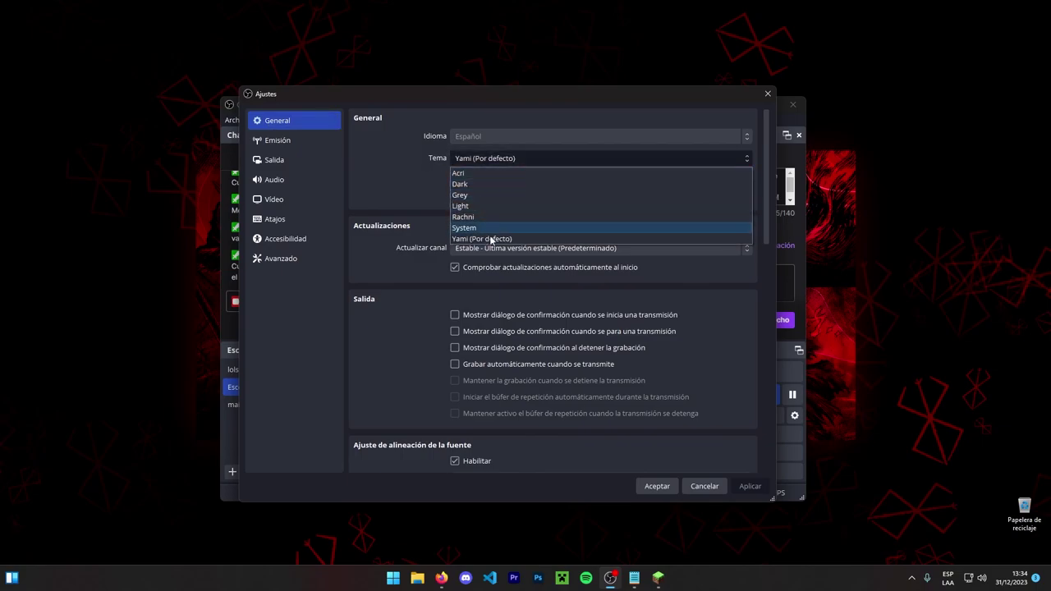
click(444, 180)
click(299, 143)
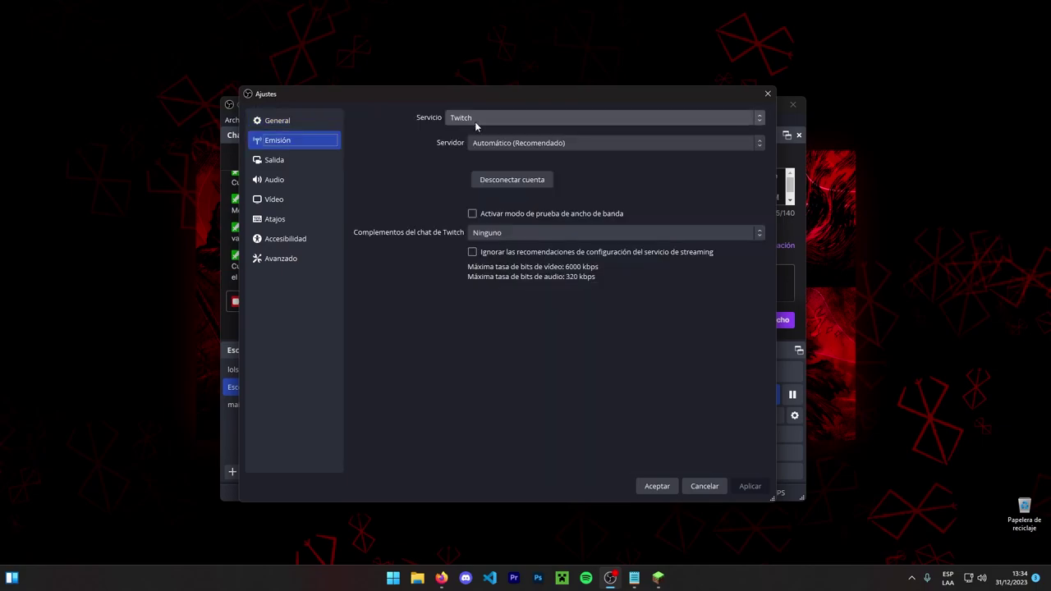
Confirm Twitch as the streaming service, then go to the Output page's 4500 Kbps video bitrate
click(475, 121)
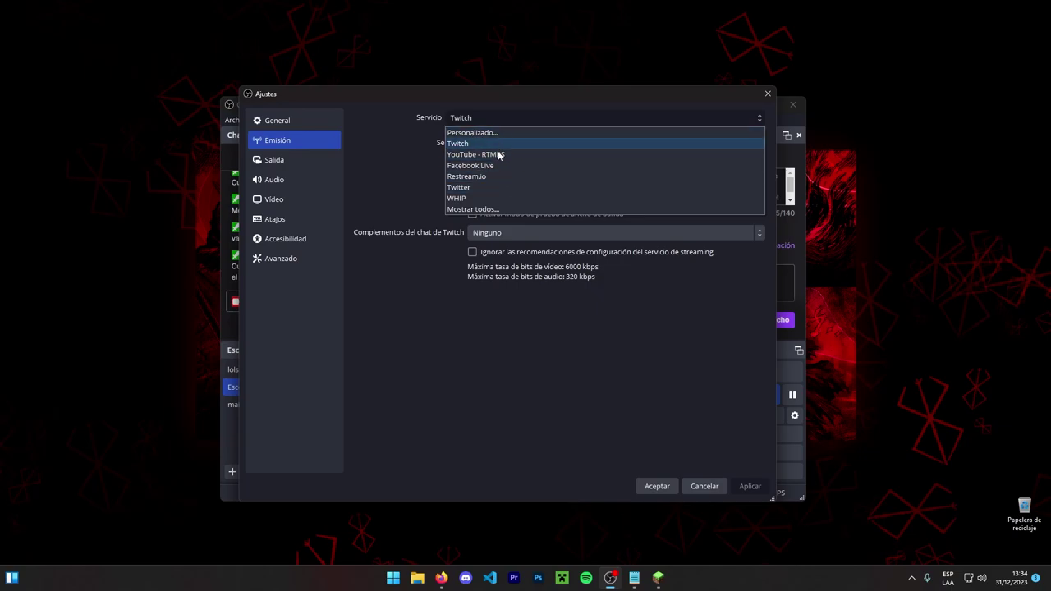
click(457, 144)
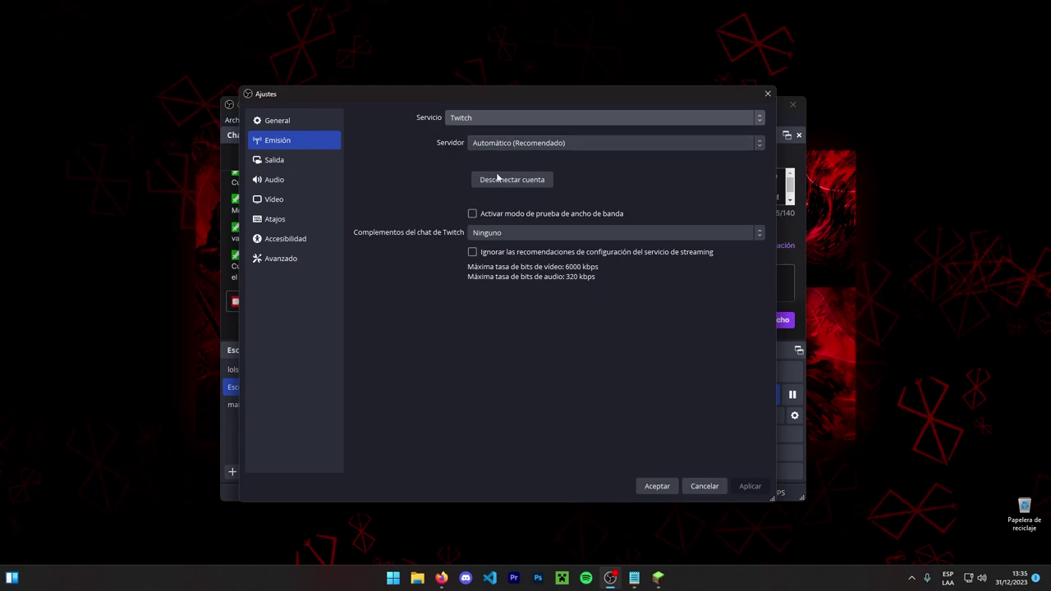
click(561, 118)
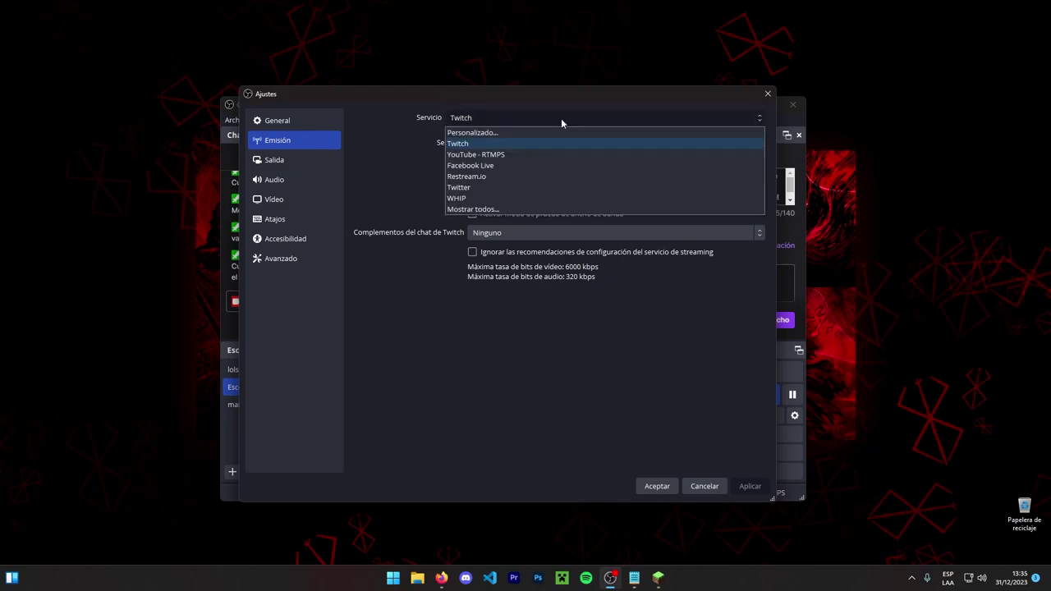
click(498, 144)
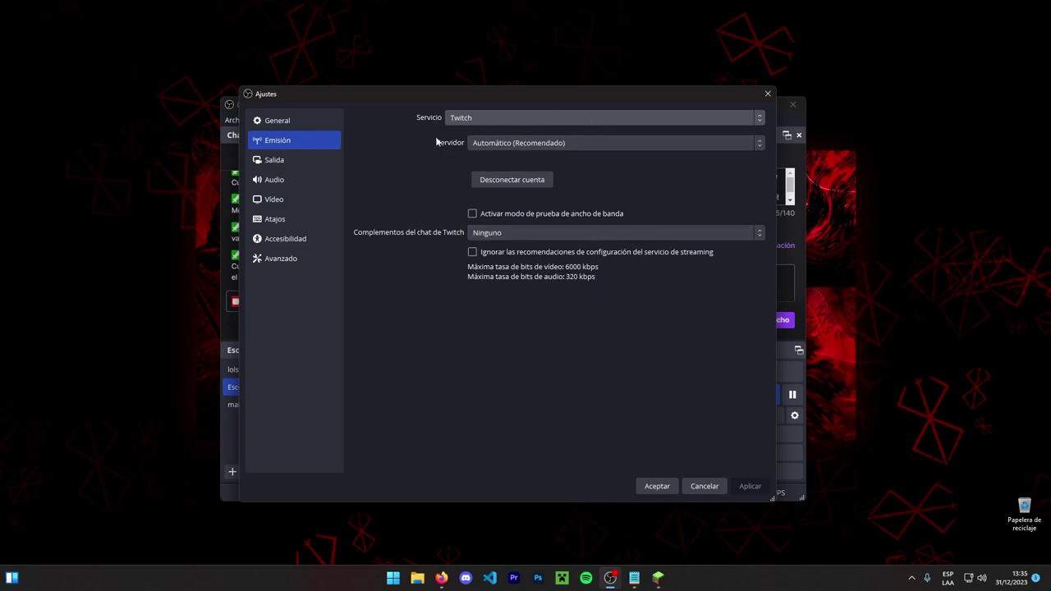
click(312, 161)
click(511, 159)
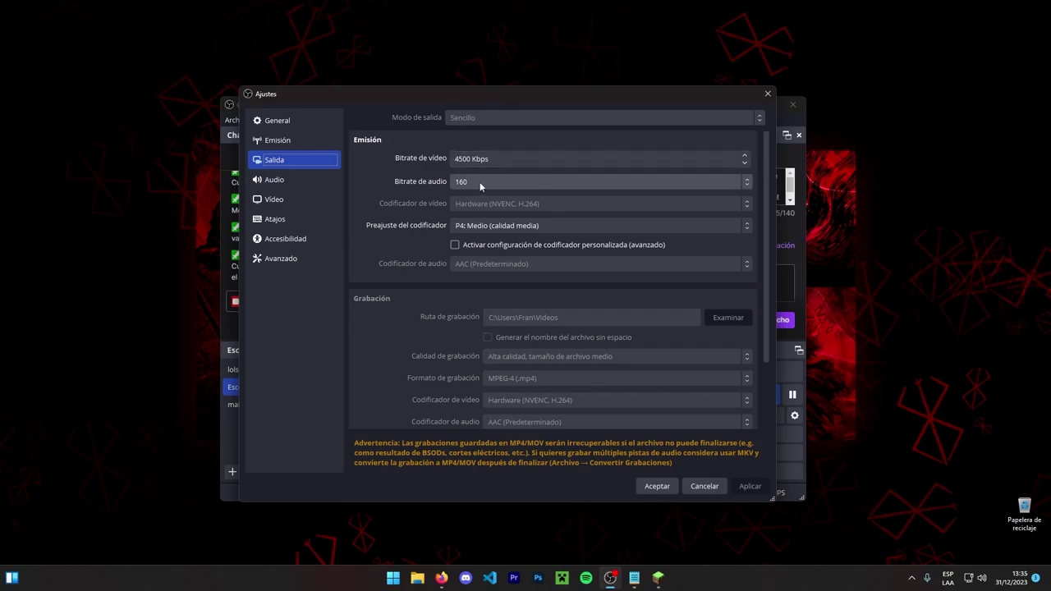
Keep the encoder preset at P4: Medio, look over the Output page, then move to Audio
click(482, 230)
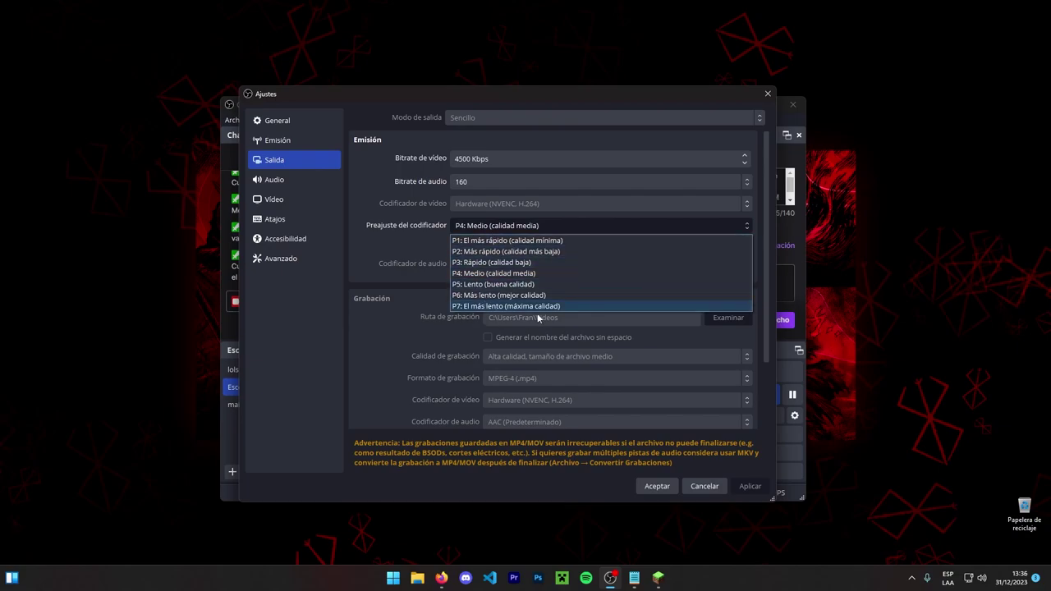
click(527, 225)
scroll(372, 248, down, 2)
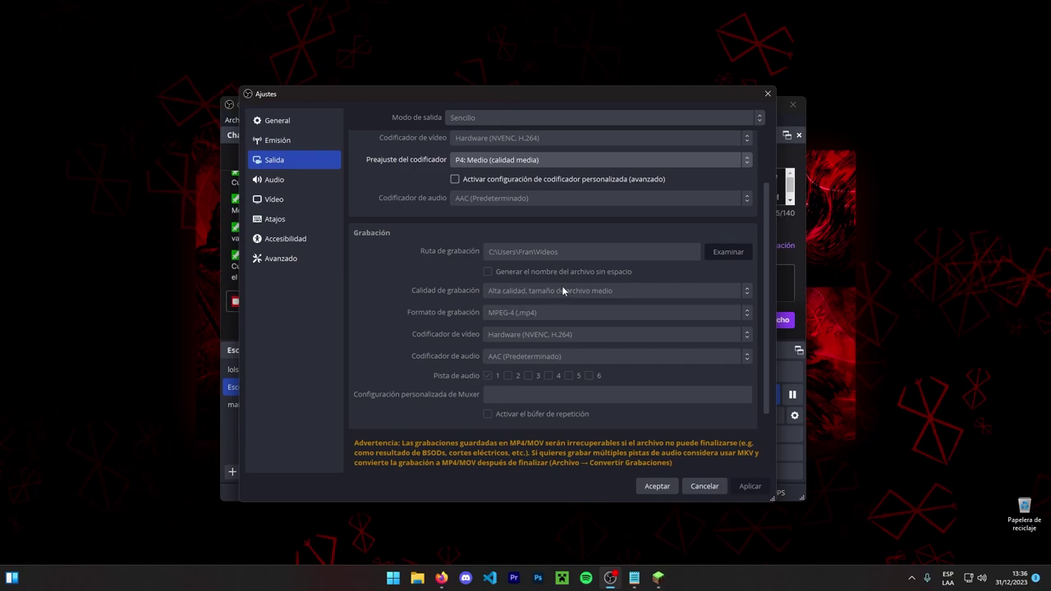
scroll(489, 324, up, 3)
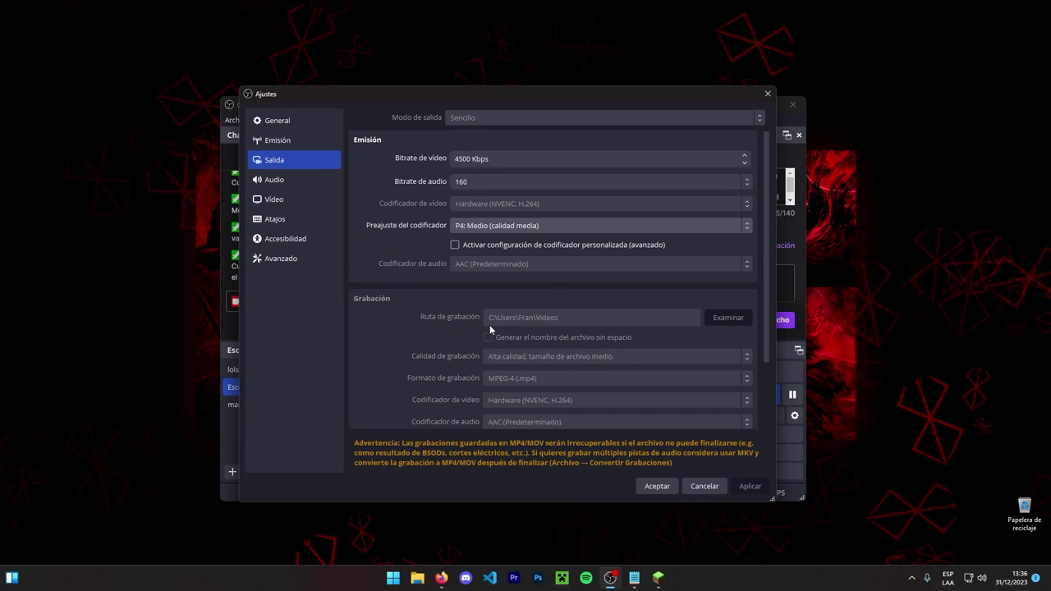
scroll(456, 317, down, 4)
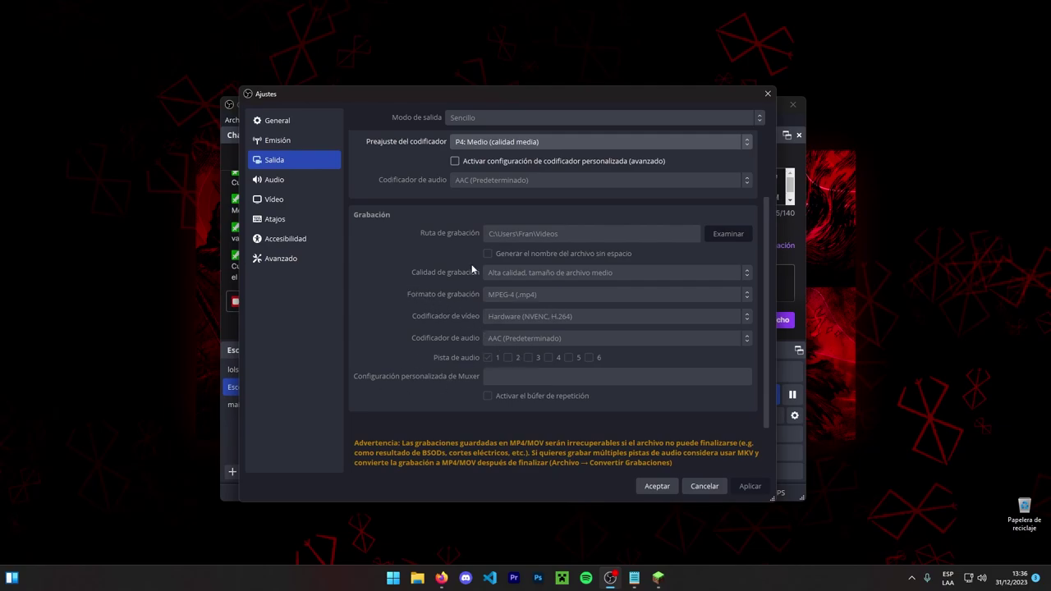
scroll(393, 174, up, 2)
scroll(382, 186, up, 1)
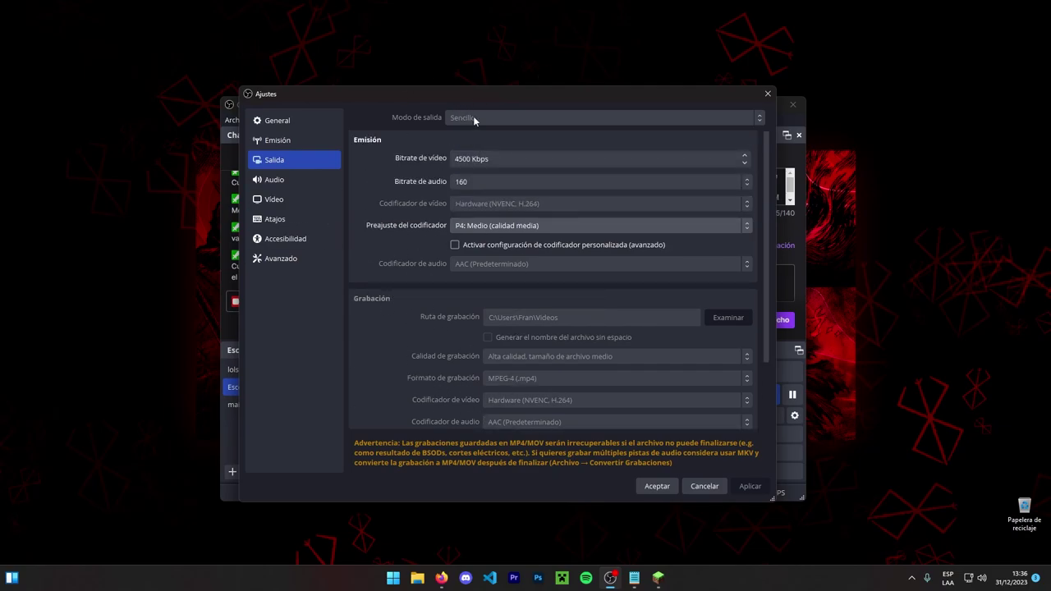
click(281, 181)
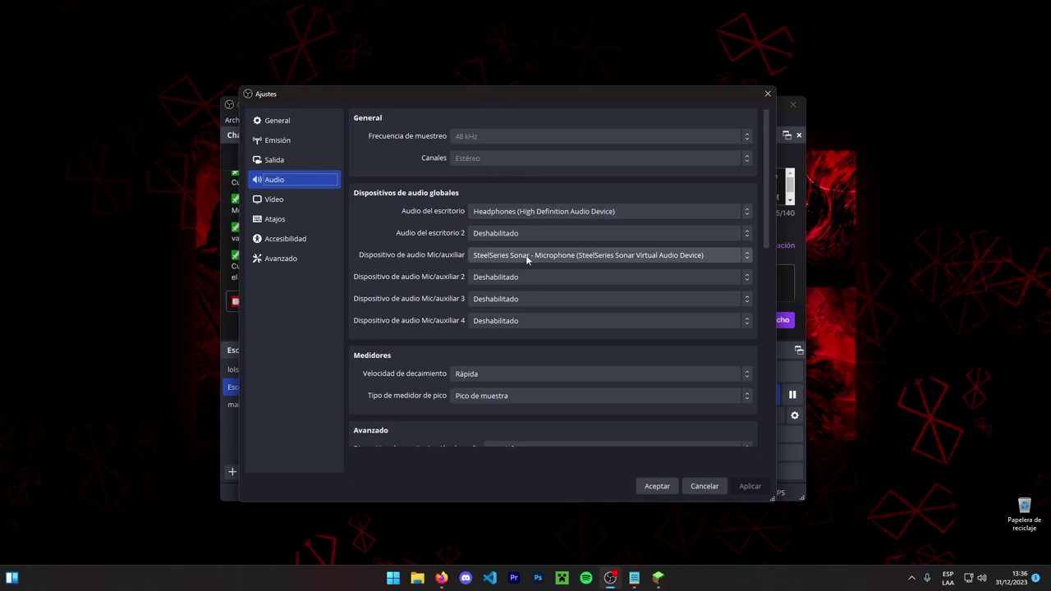
Review the Audio page (48 kHz stereo, Headphones, SteelSeries mic), then switch to the Video page
scroll(434, 307, down, 15)
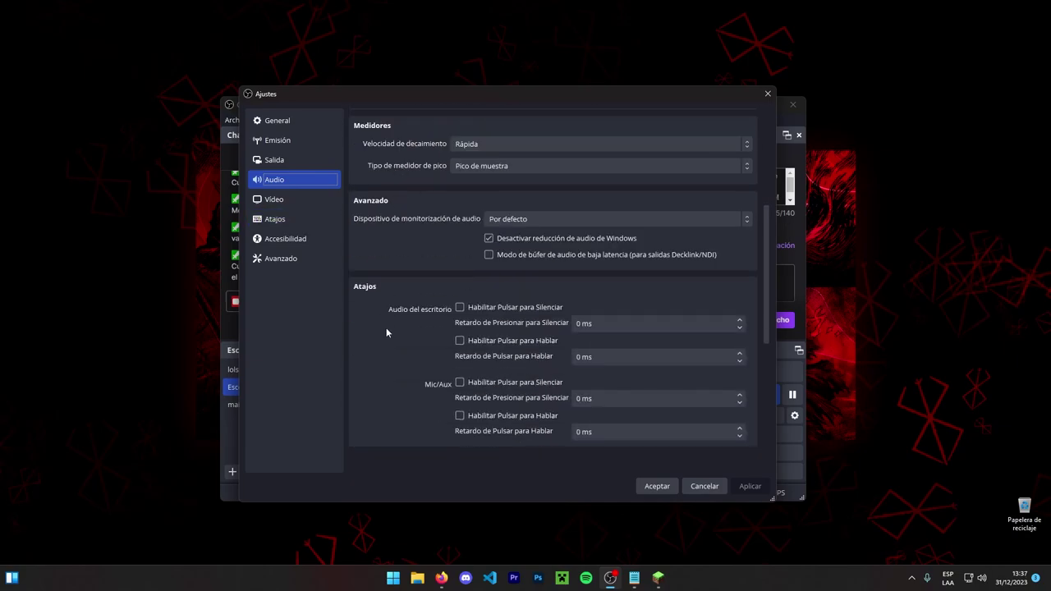
scroll(378, 341, up, 12)
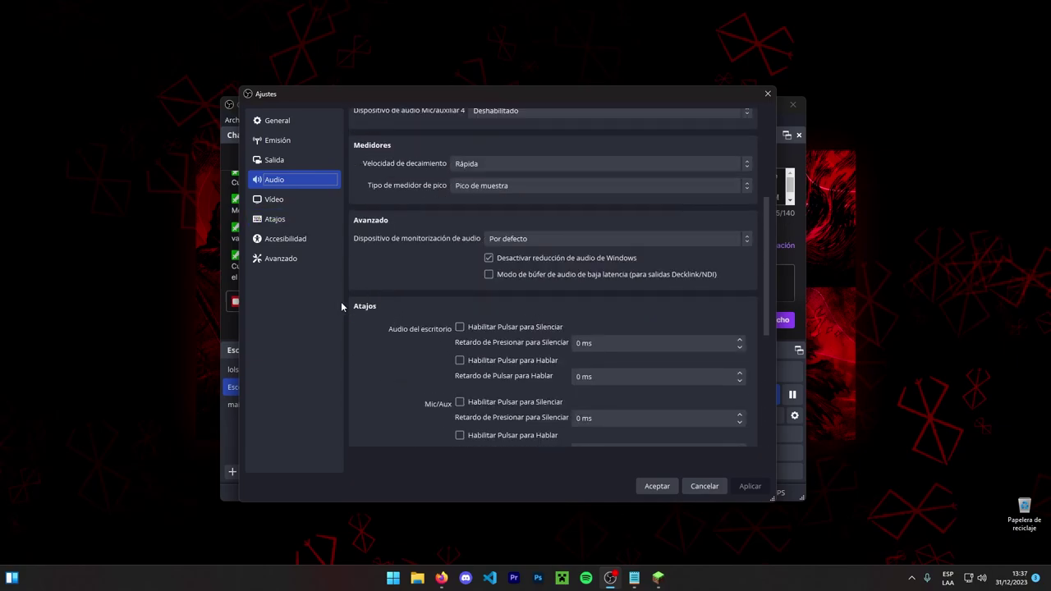
scroll(374, 280, up, 2)
click(294, 200)
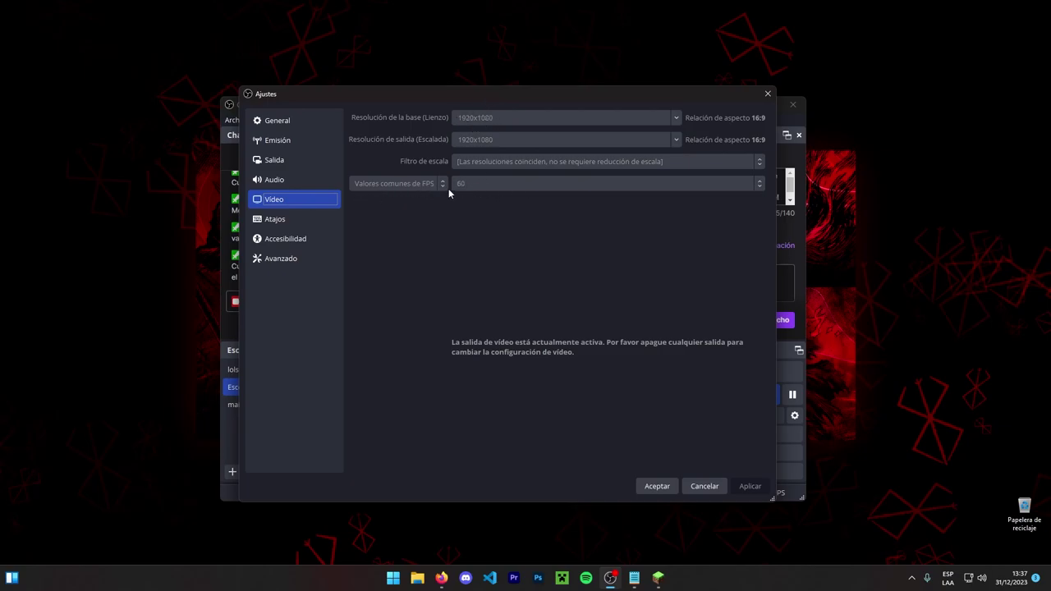
On the Hotkeys page, assign ñ to start streaming and look through the hotkey list
key(Down)
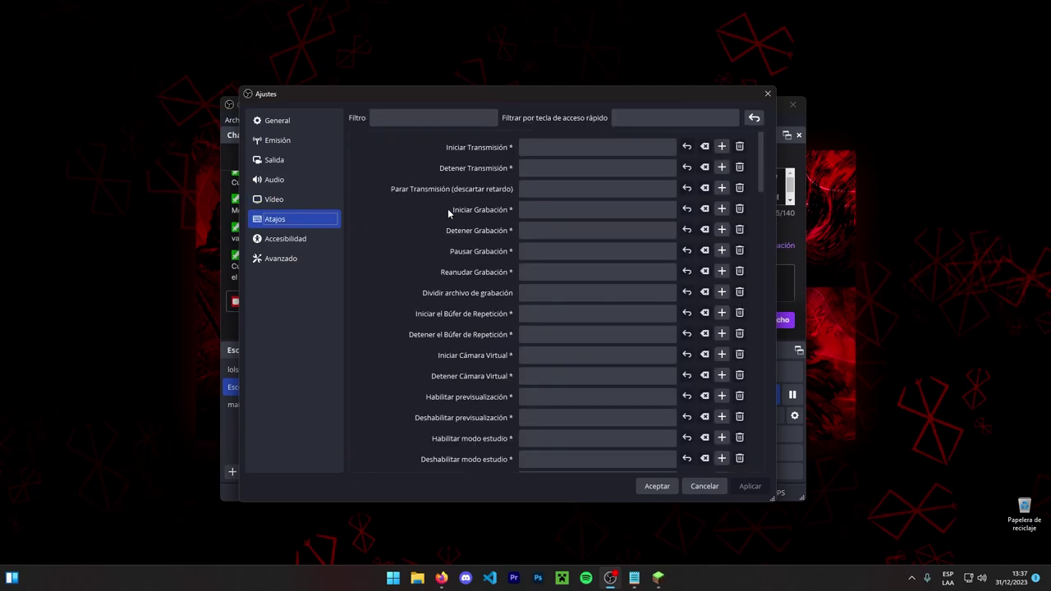
click(567, 147)
key(ntilde)
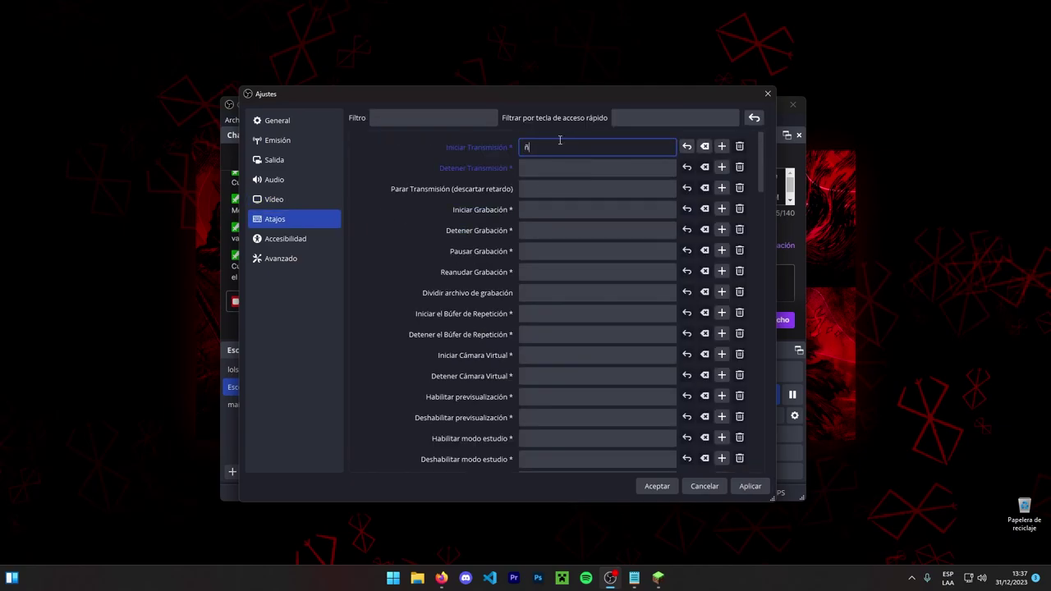
click(556, 167)
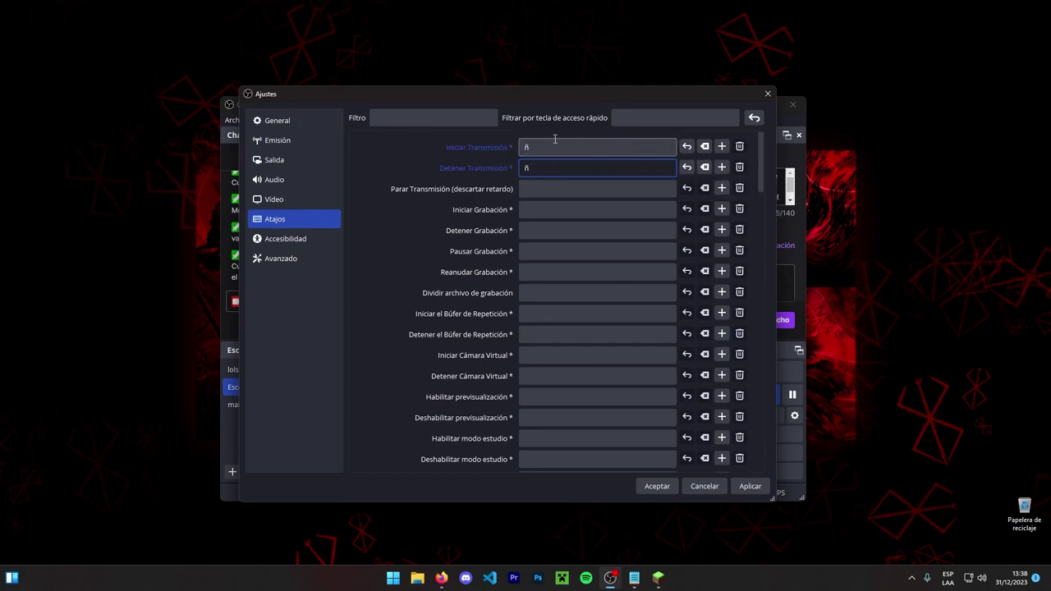
click(604, 151)
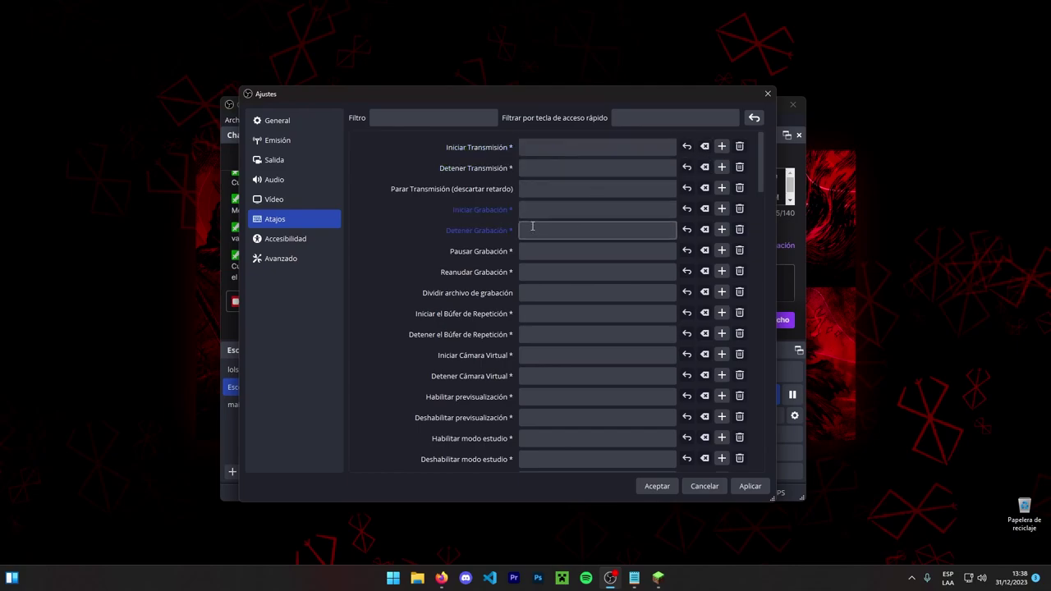
scroll(530, 238, down, 3)
scroll(519, 287, down, 3)
scroll(427, 296, up, 4)
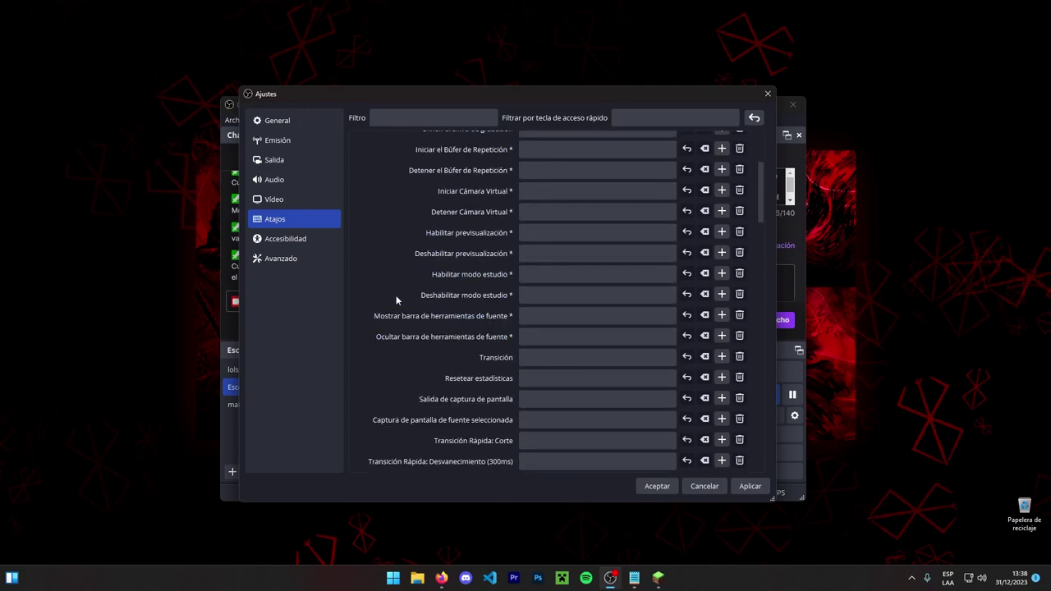
scroll(427, 298, up, 2)
scroll(531, 234, down, 7)
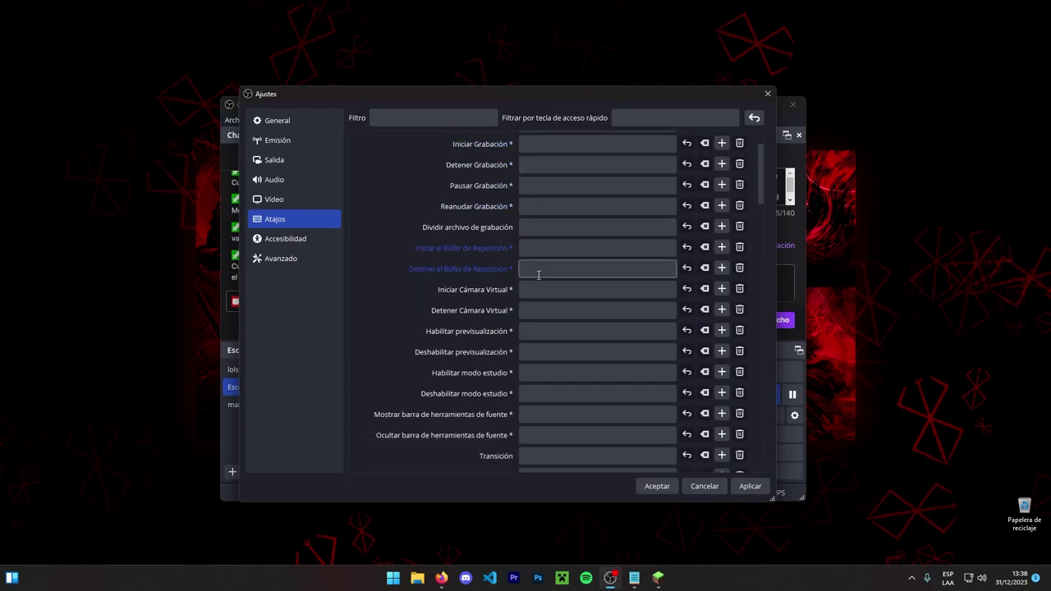
scroll(566, 353, down, 6)
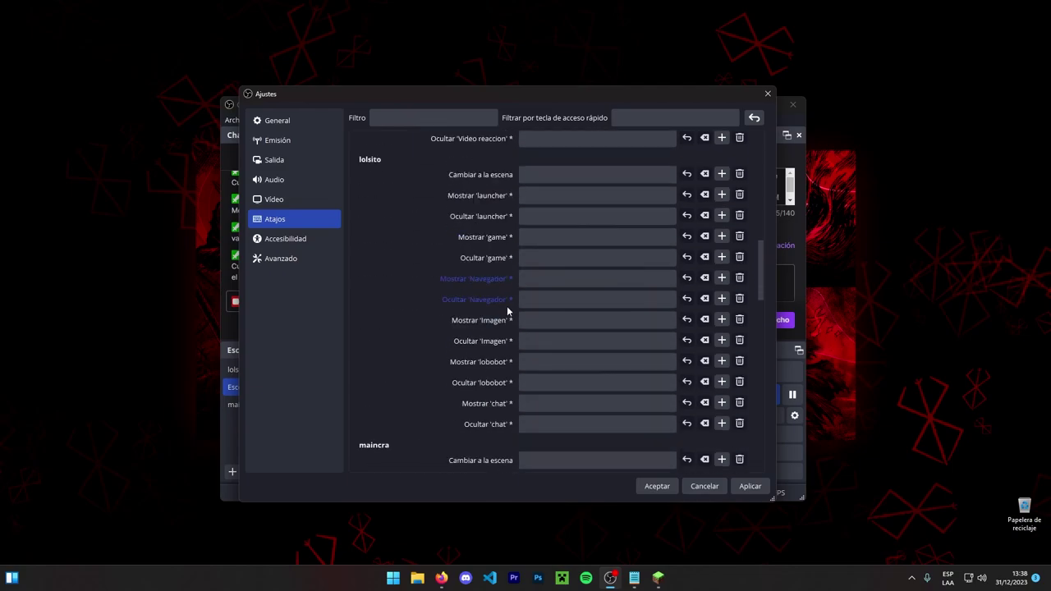
scroll(515, 324, up, 4)
Open the Advanced page and check the process priority options, leaving it at Normal
click(330, 238)
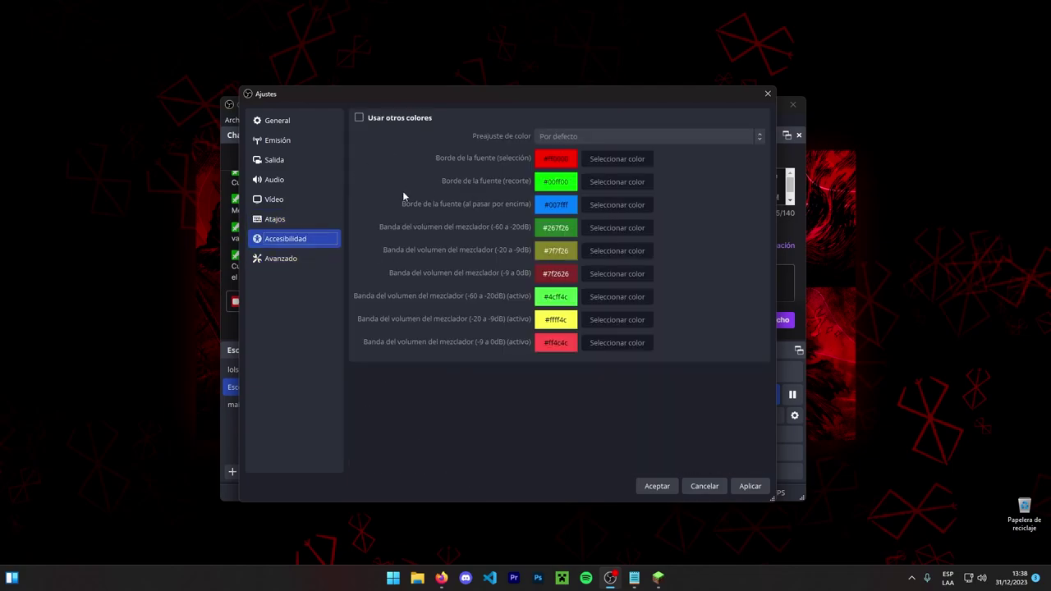
click(281, 259)
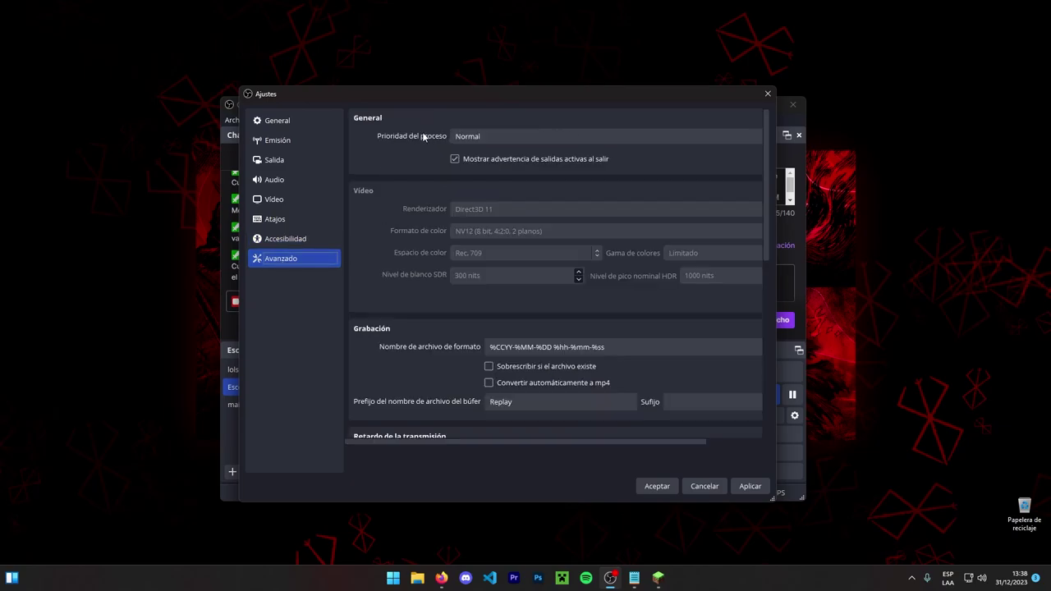
scroll(492, 165, down, 1)
scroll(375, 193, up, 1)
drag(298, 95, 385, 108)
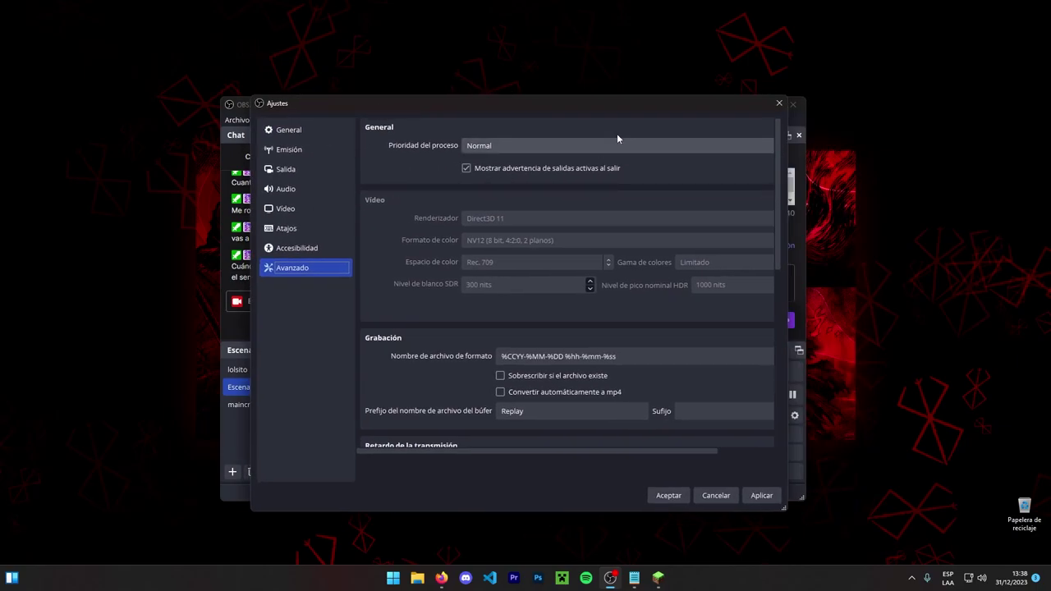
click(526, 145)
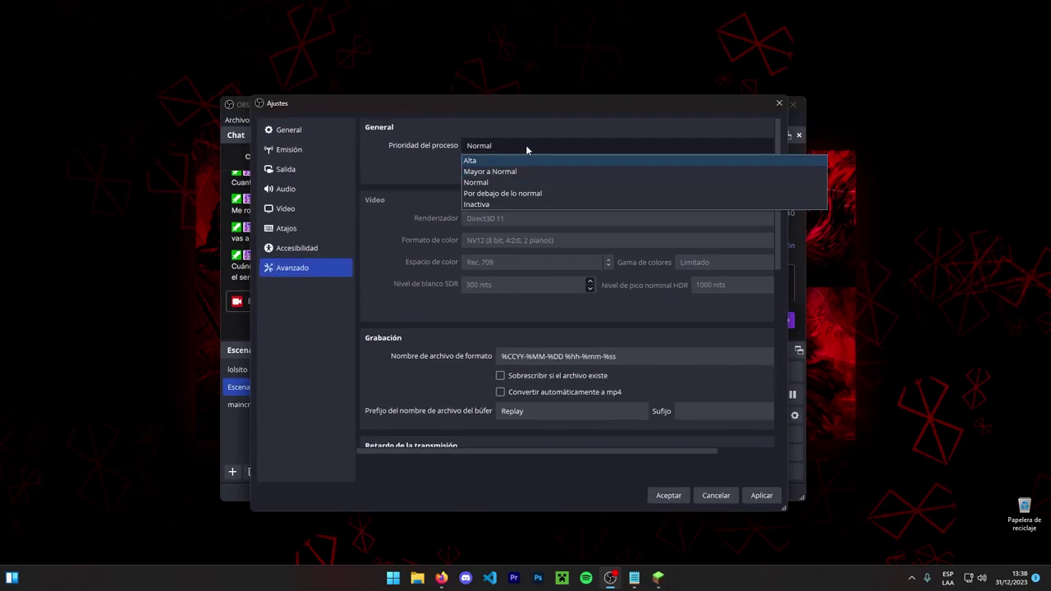
click(493, 152)
scroll(392, 239, down, 4)
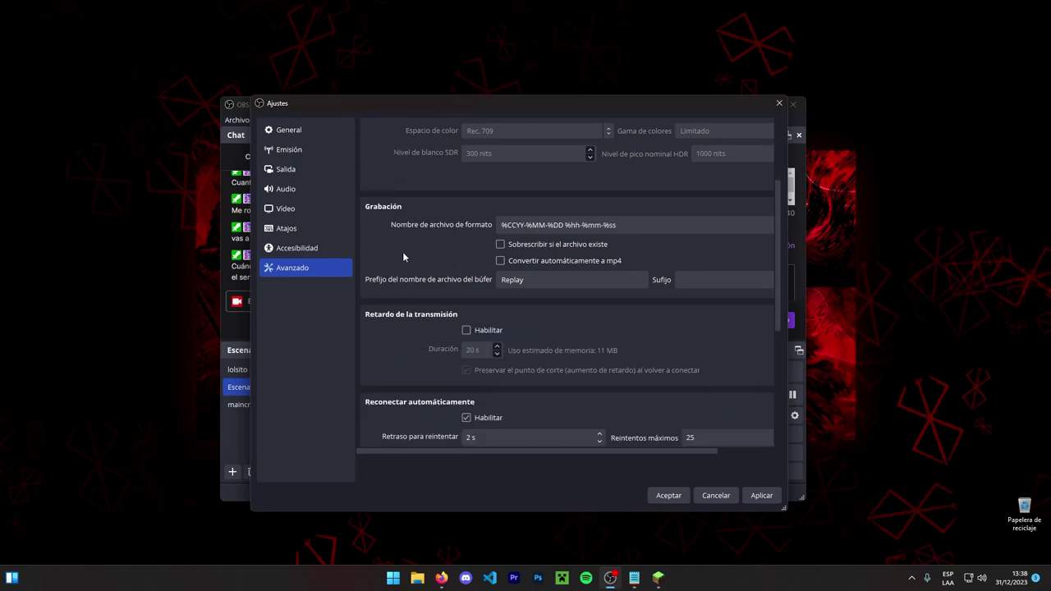
scroll(403, 257, down, 3)
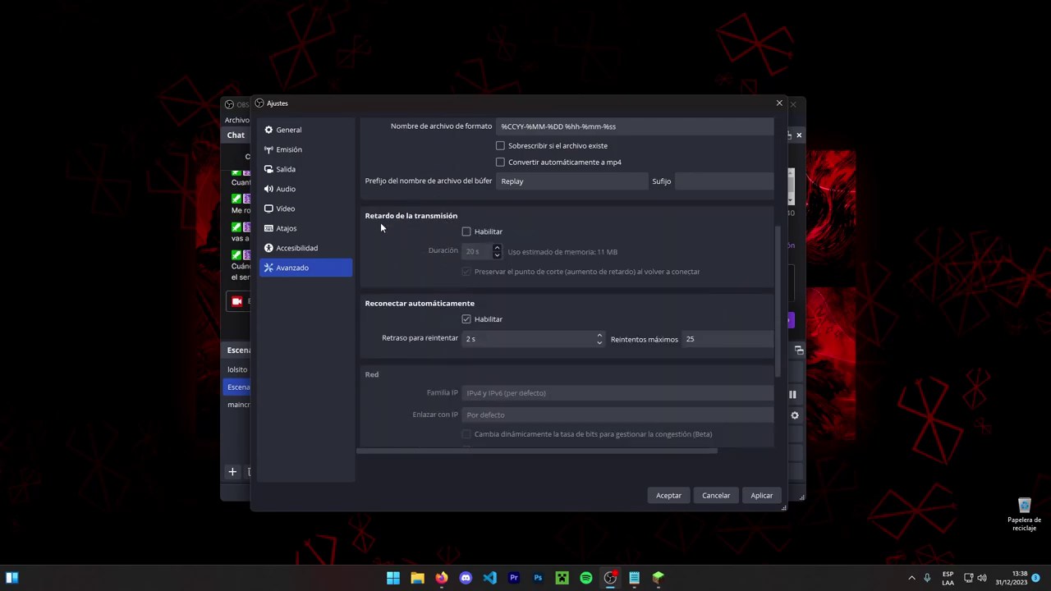
Toggle stream delay on and back off, leaving it disabled
click(463, 232)
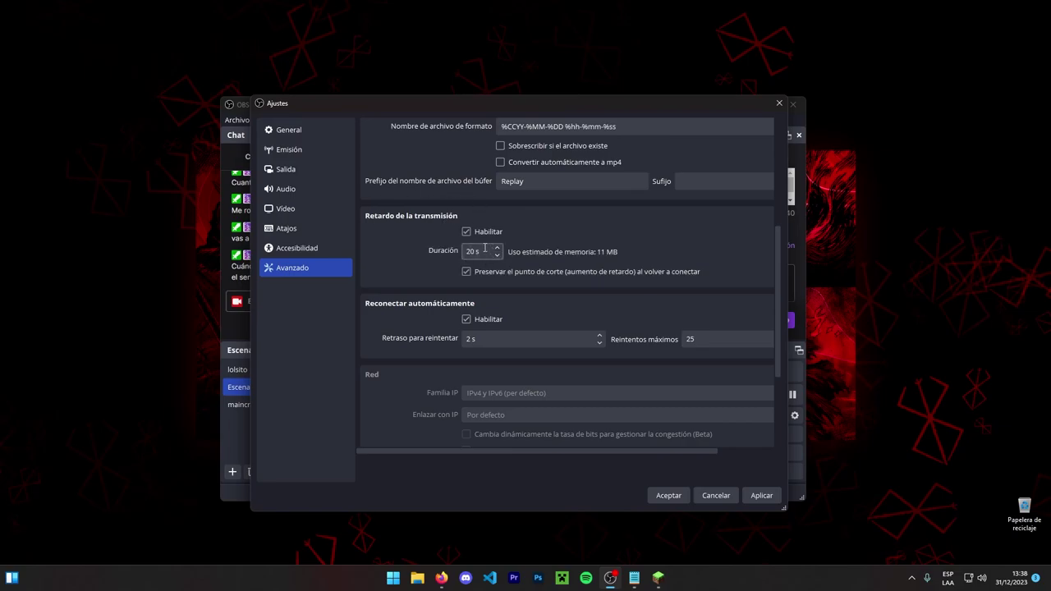
click(467, 232)
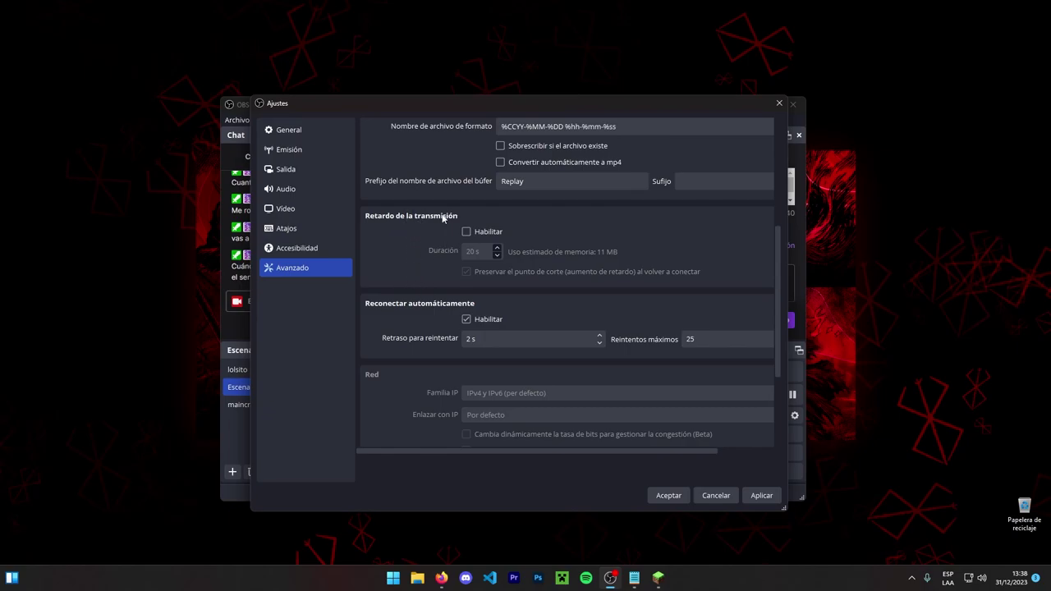
scroll(451, 238, down, 3)
scroll(420, 213, up, 4)
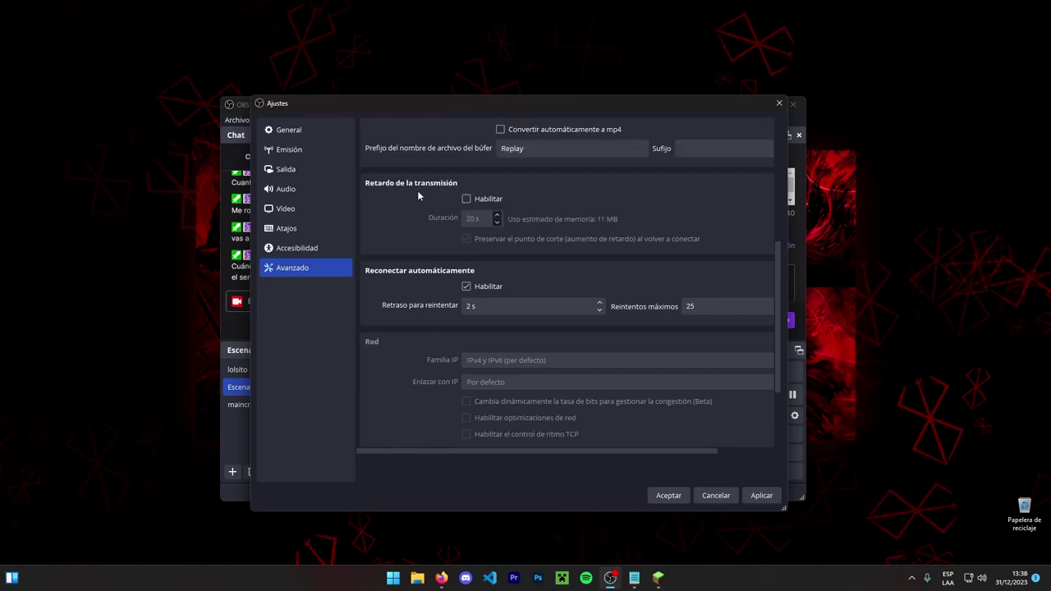
scroll(477, 234, down, 2)
scroll(417, 274, down, 2)
scroll(417, 271, up, 1)
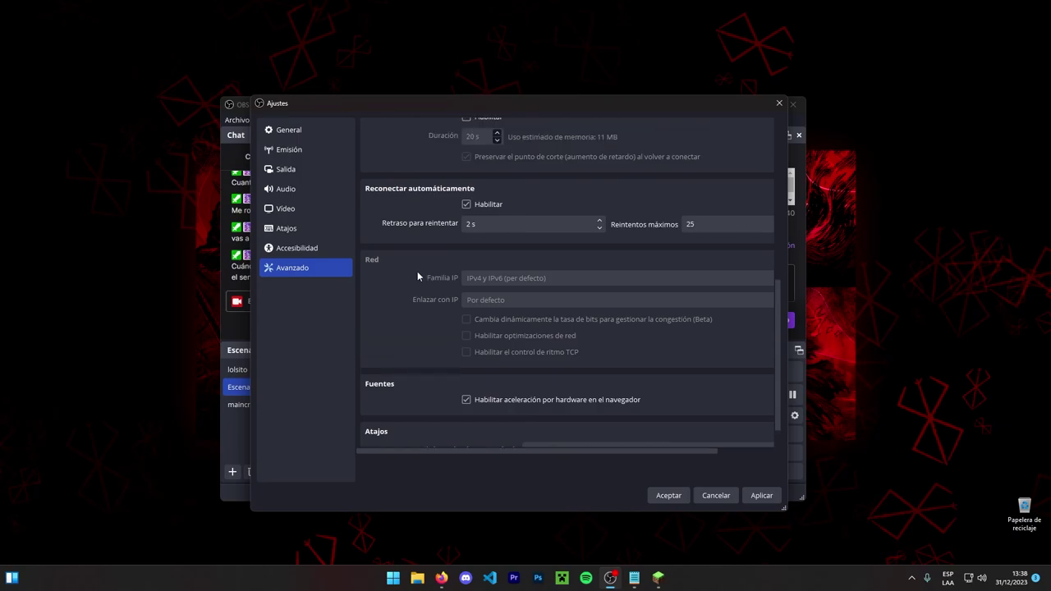
scroll(407, 274, down, 1)
Step through the Video, Stream and Output pages, then close Settings discarding changes
click(285, 209)
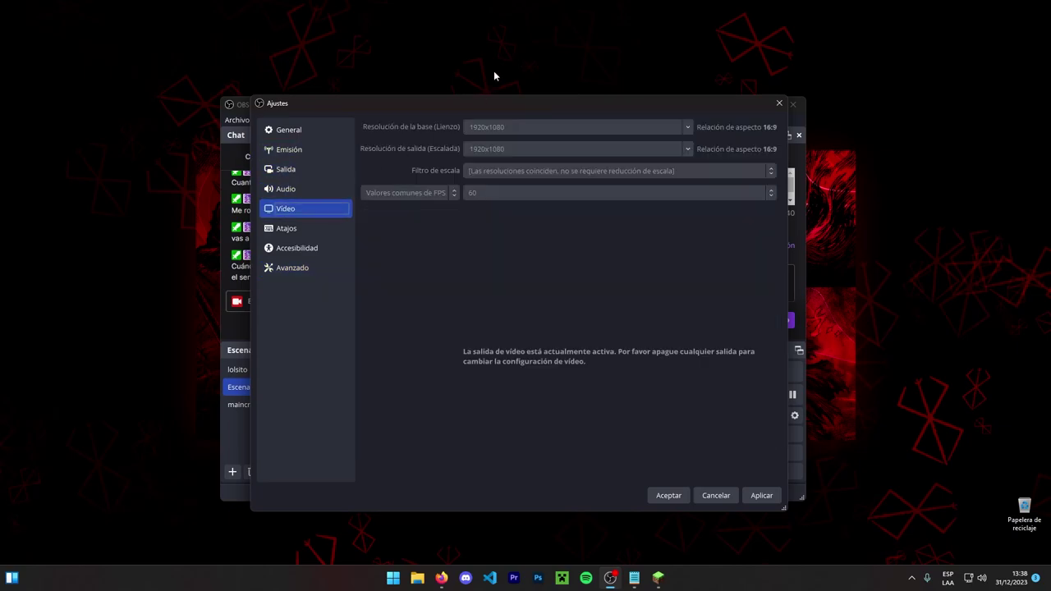
key(Up)
key(Up)
key(Up)
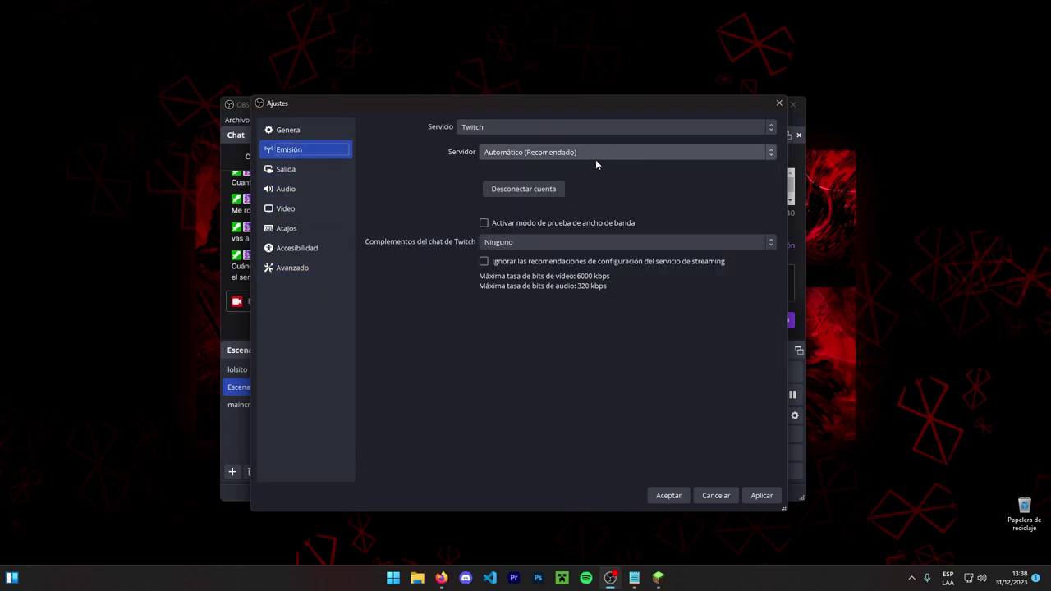
key(Down)
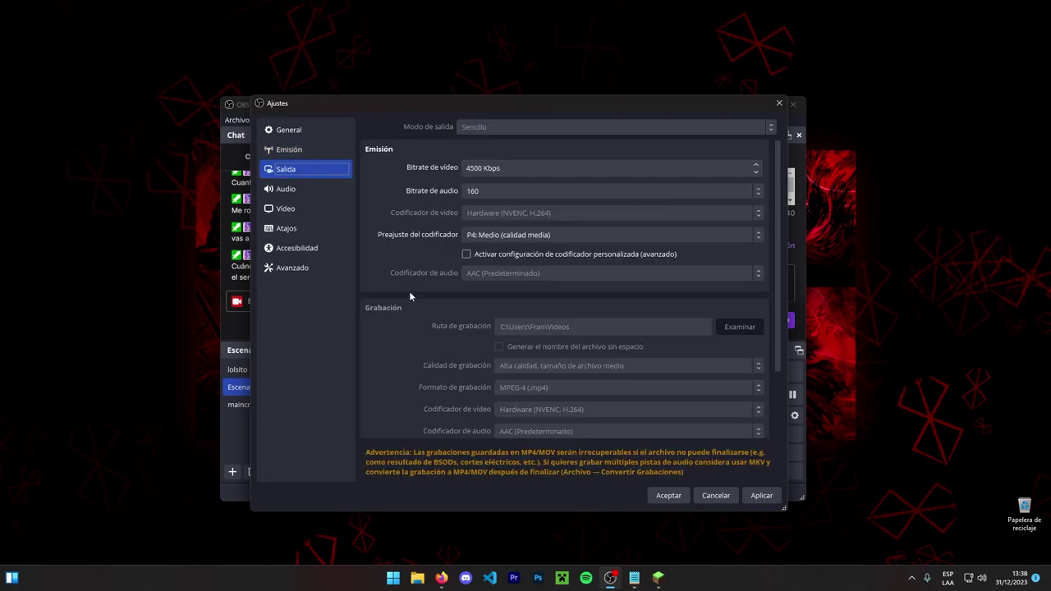
key(Down)
key(Down)
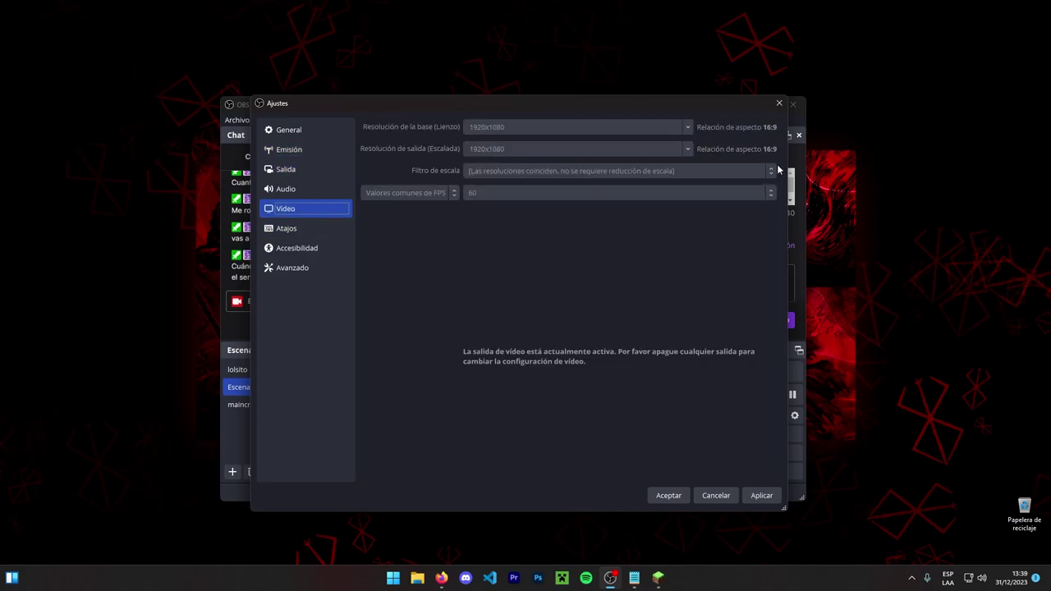
key(Escape)
click(566, 320)
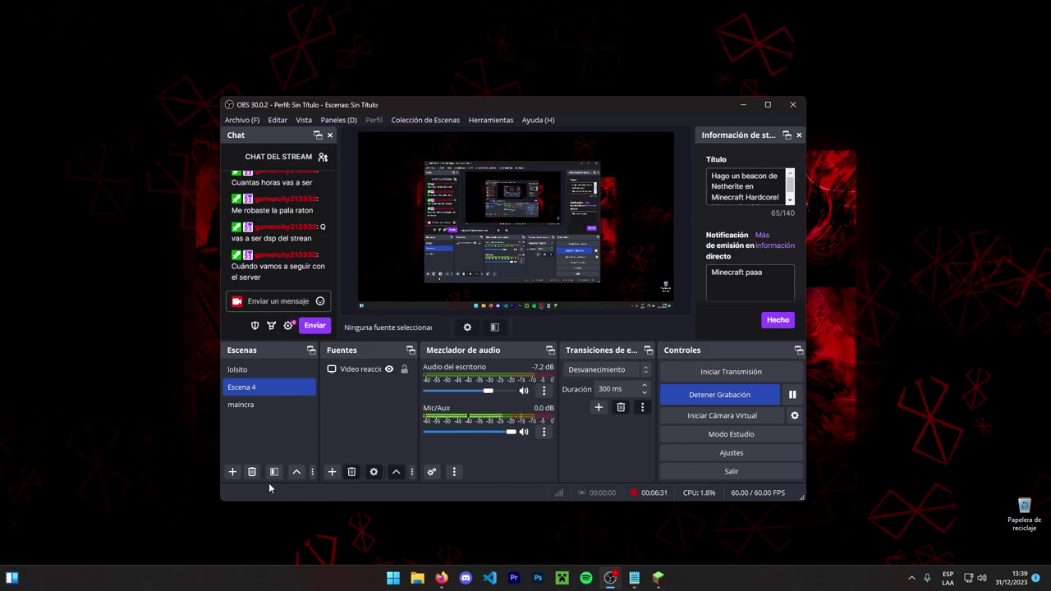
Switch between the maincra and Escena 4 scenes using the F1/F2 hotkeys
click(269, 405)
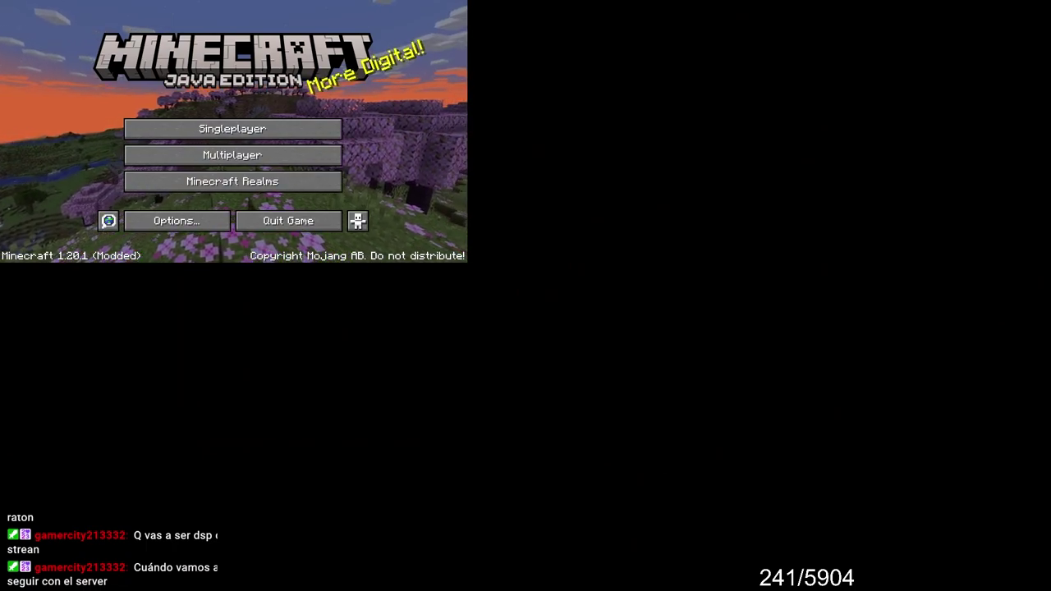
key(F2)
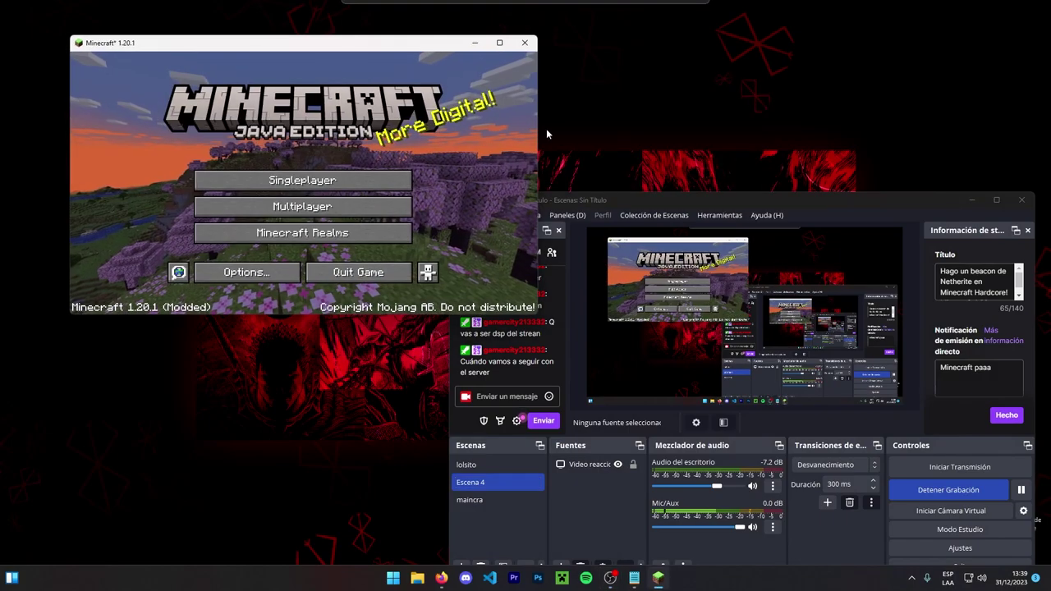
key(F1)
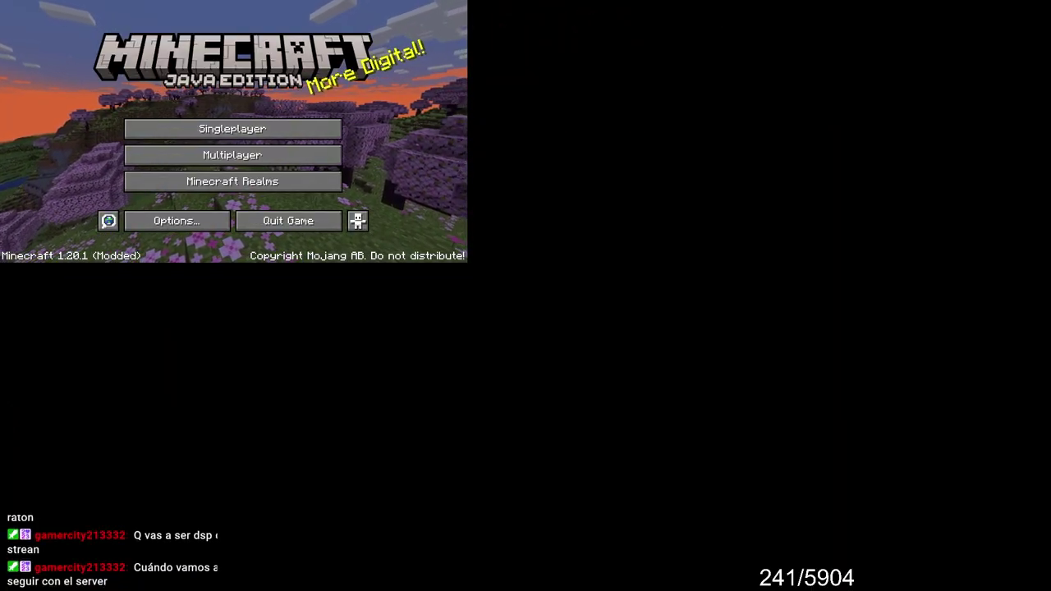
Fullscreen Minecraft, open and leave Singleplayer, exit fullscreen, and return OBS to Escena 4
key(F11)
click(456, 202)
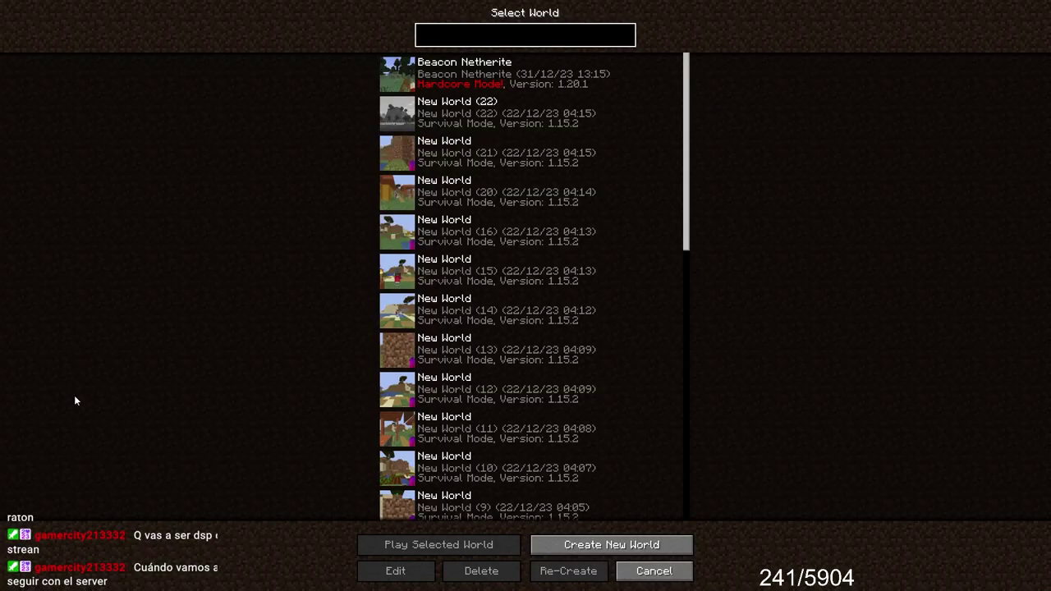
key(Escape)
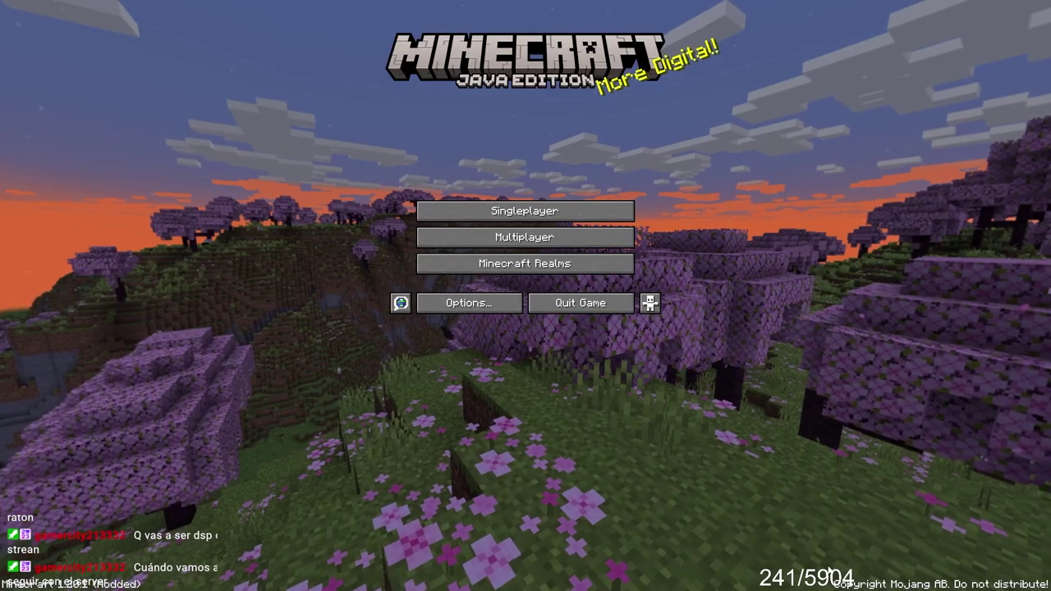
key(F11)
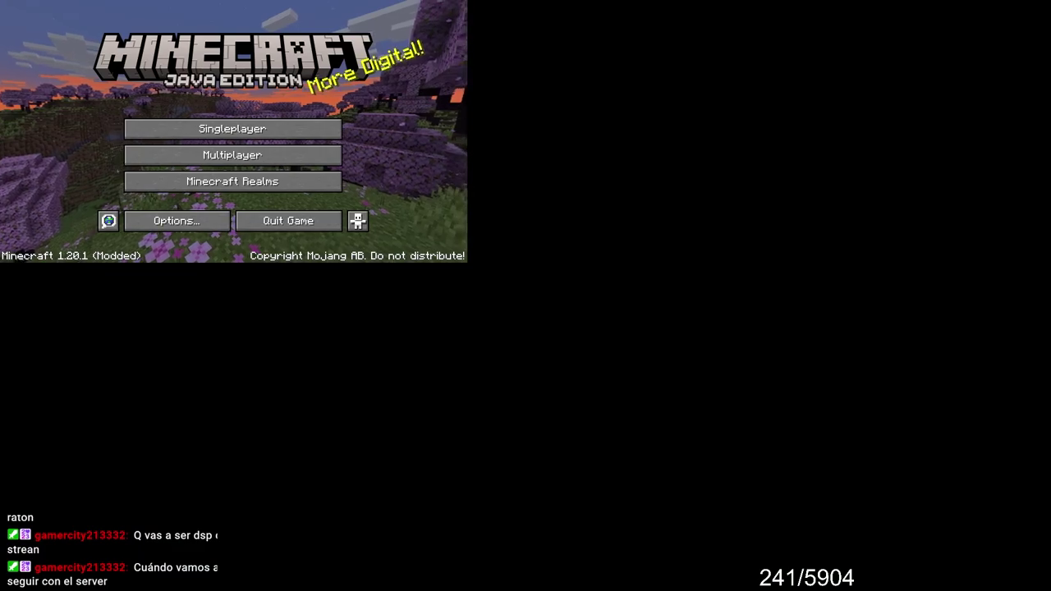
click(321, 364)
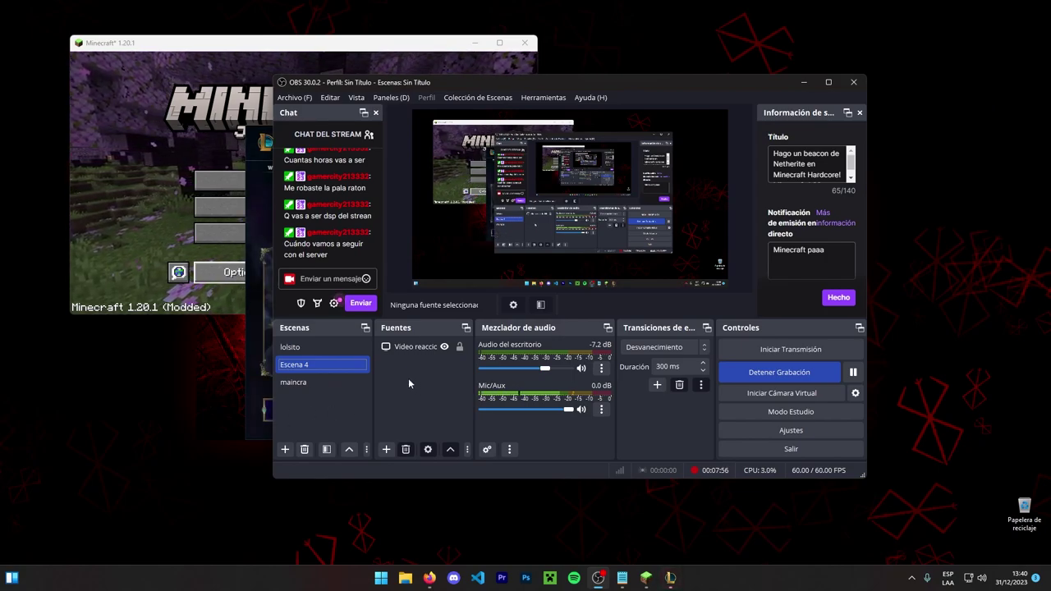
Add a new scene named 'Configuracion 1'
click(284, 449)
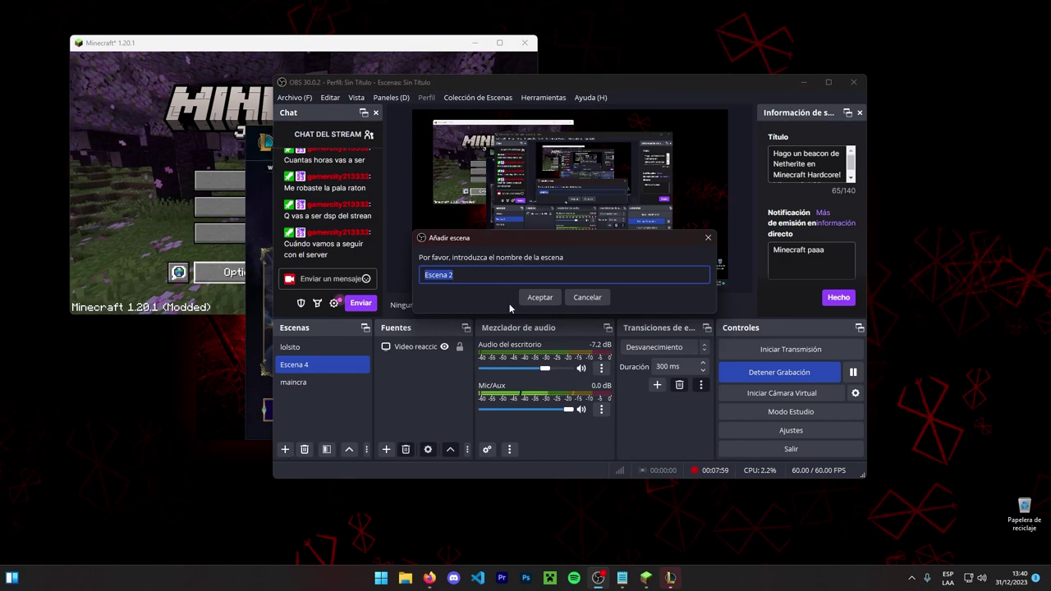
key(BackSpace)
text(Configu)
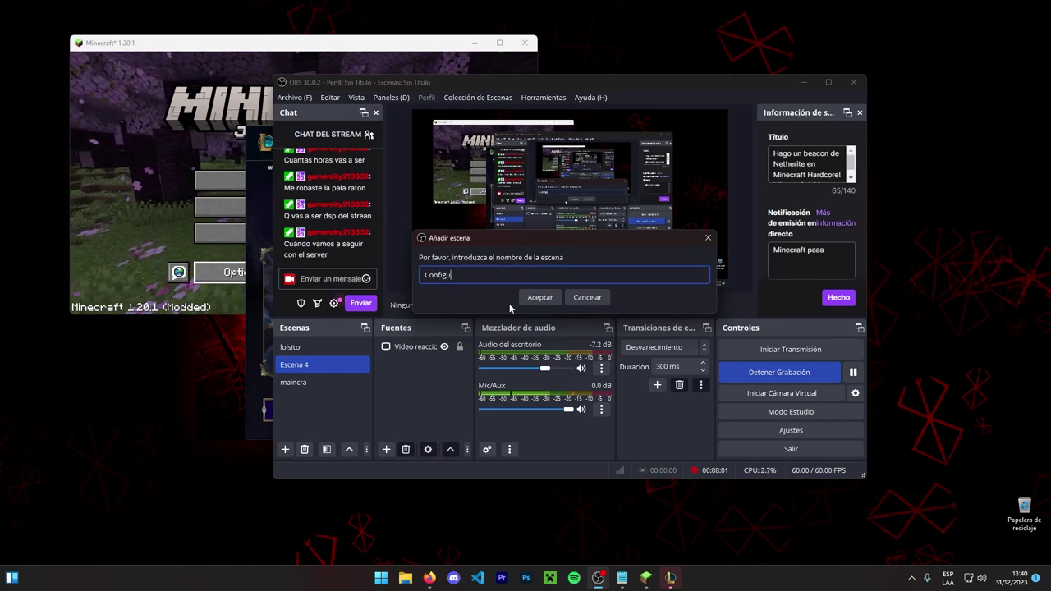
text(racion 1)
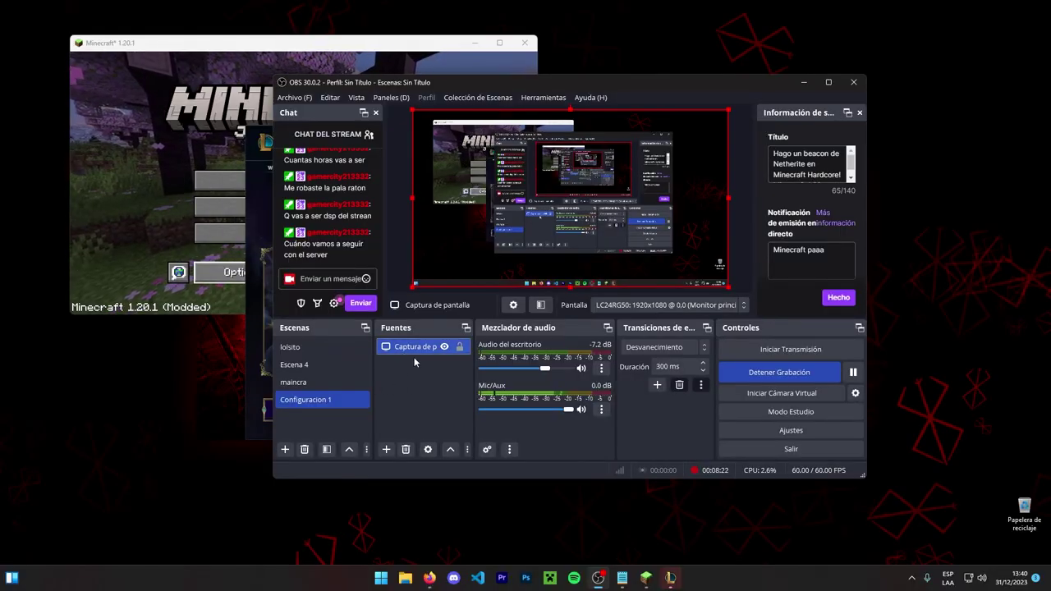
Cycle through the League, Escena 4 and maincra scenes, ending on Configuracion 1
click(439, 416)
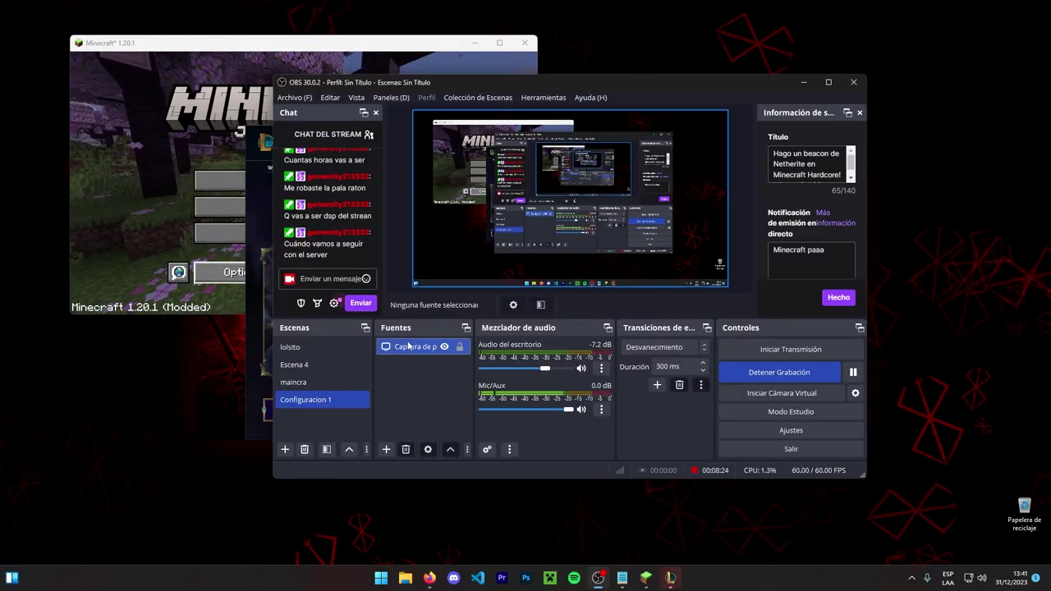
click(306, 347)
click(308, 370)
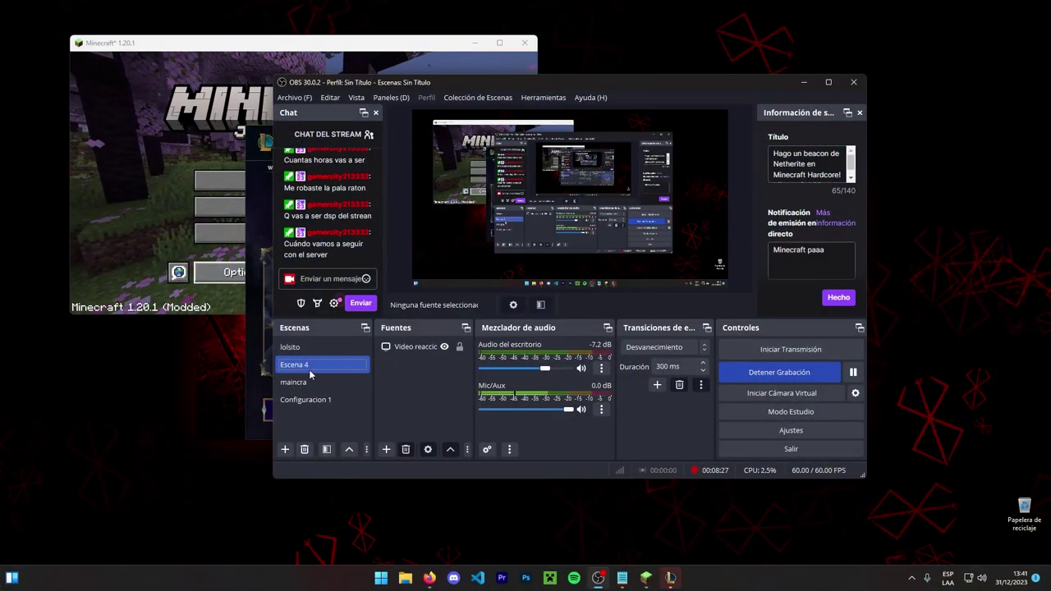
click(306, 347)
click(314, 363)
click(308, 382)
click(306, 346)
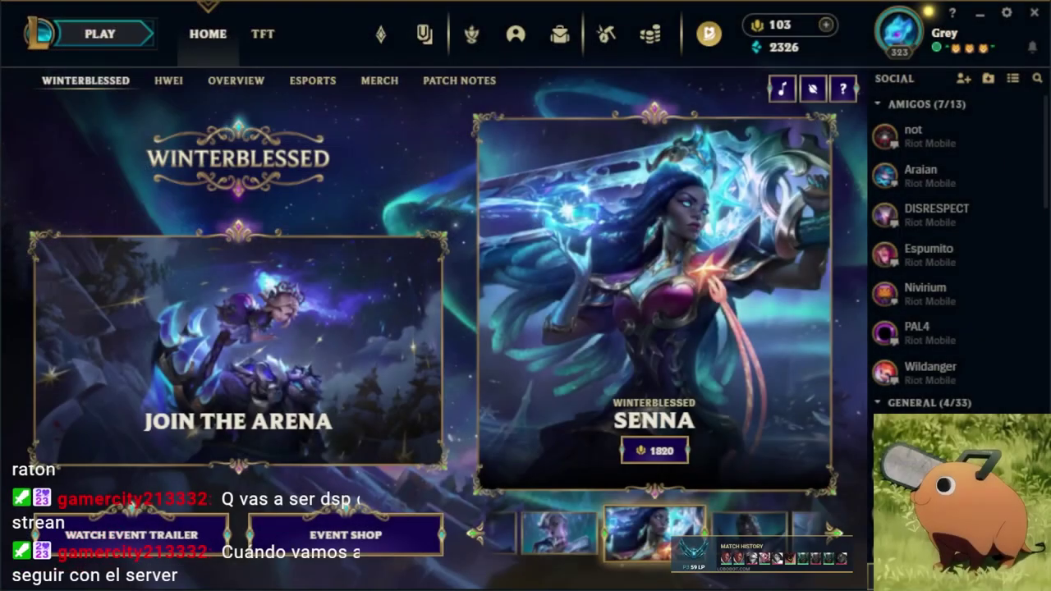
click(314, 364)
click(343, 399)
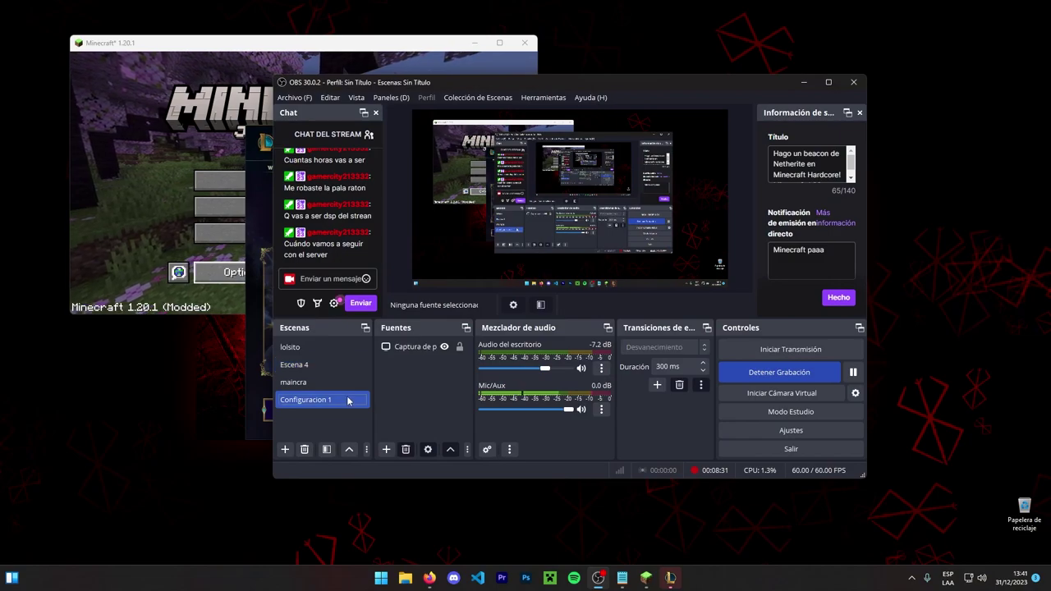
Deselect the screen capture source and bring up the Add source-type list in Fuentes
click(412, 347)
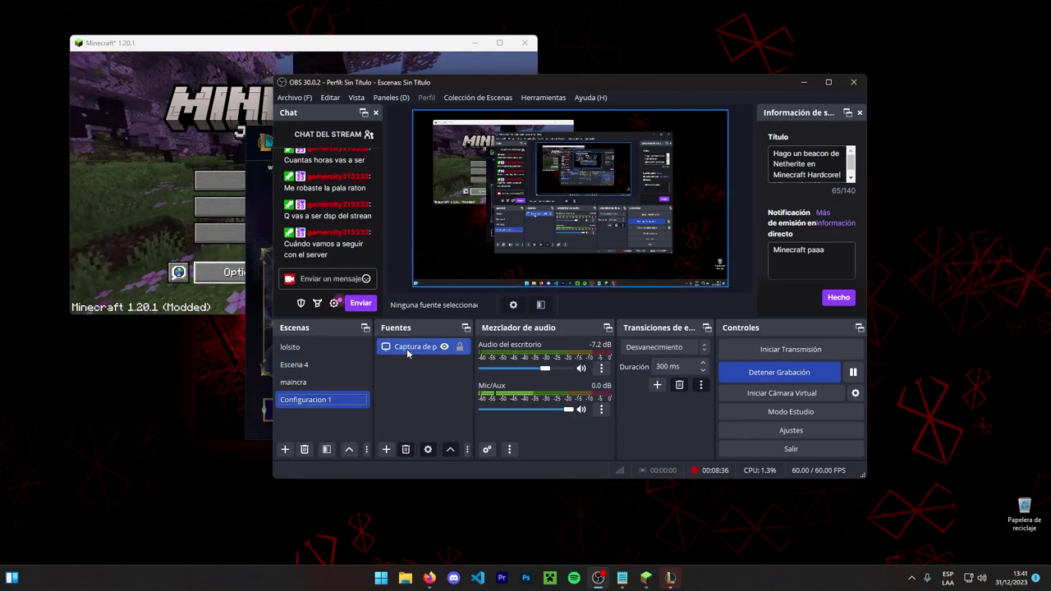
click(390, 387)
right_click(402, 377)
mouse_move(448, 386)
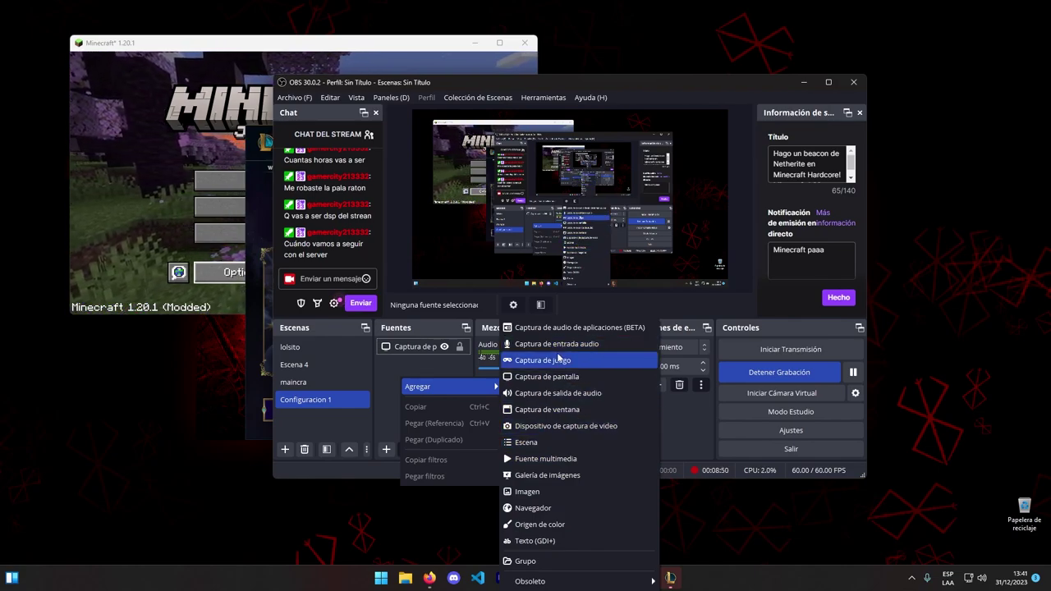
Cancel the new screen capture and close the add-source menu without changes
click(557, 376)
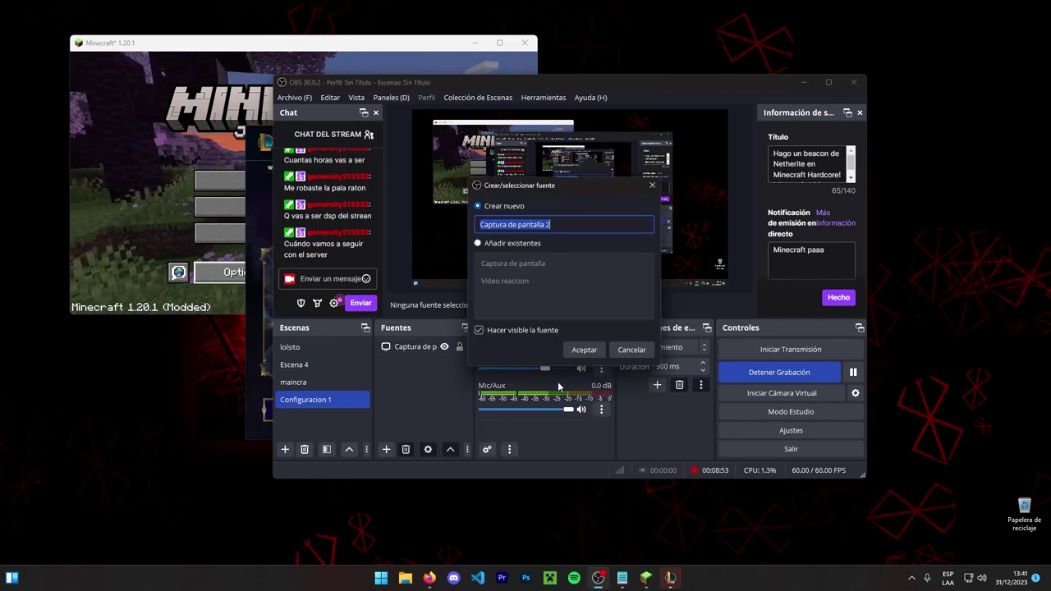
key(Escape)
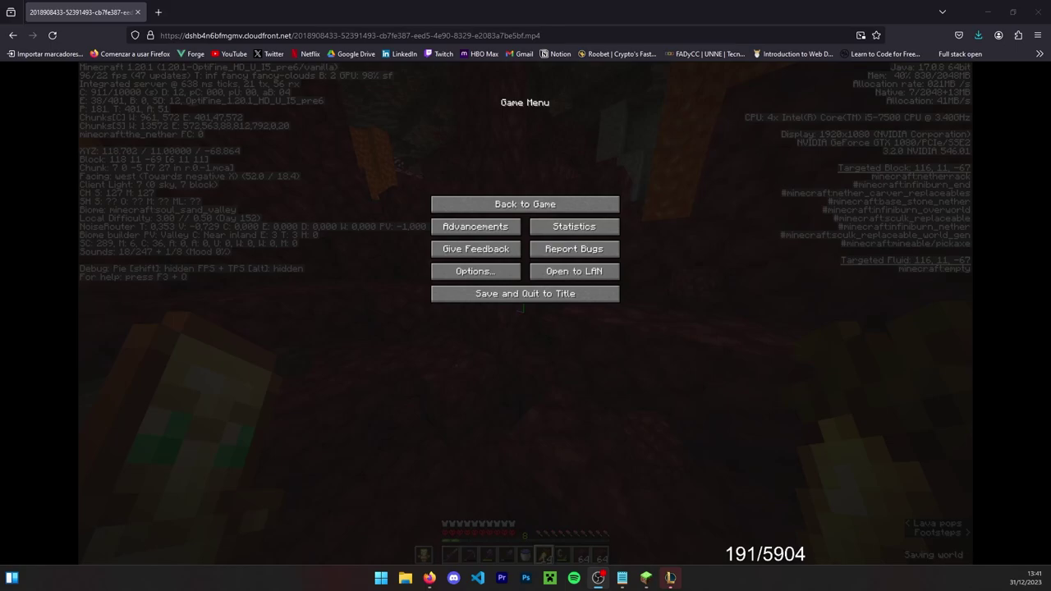
key(super+Down)
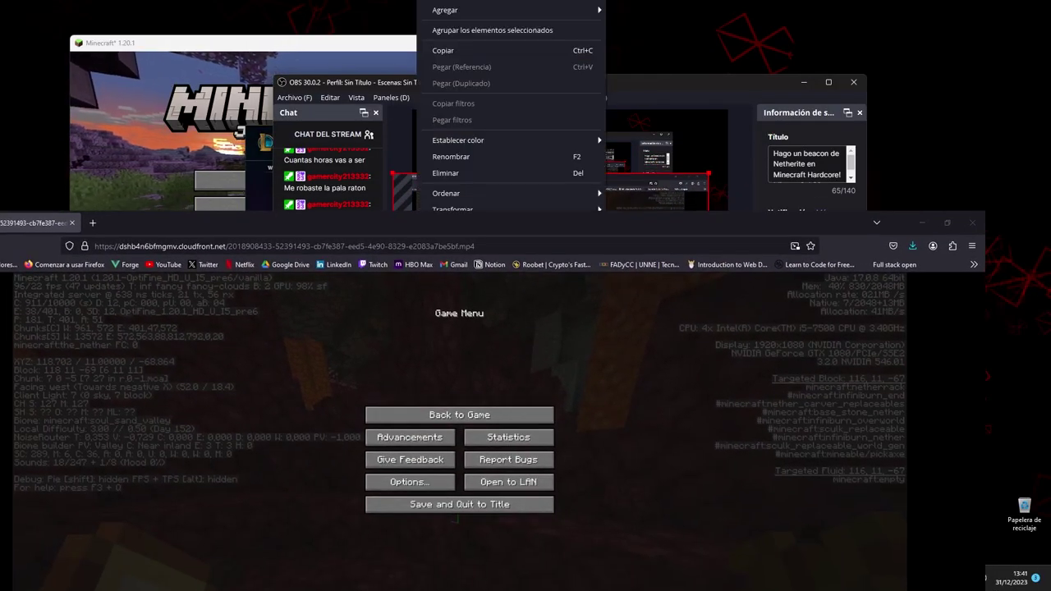
click(478, 171)
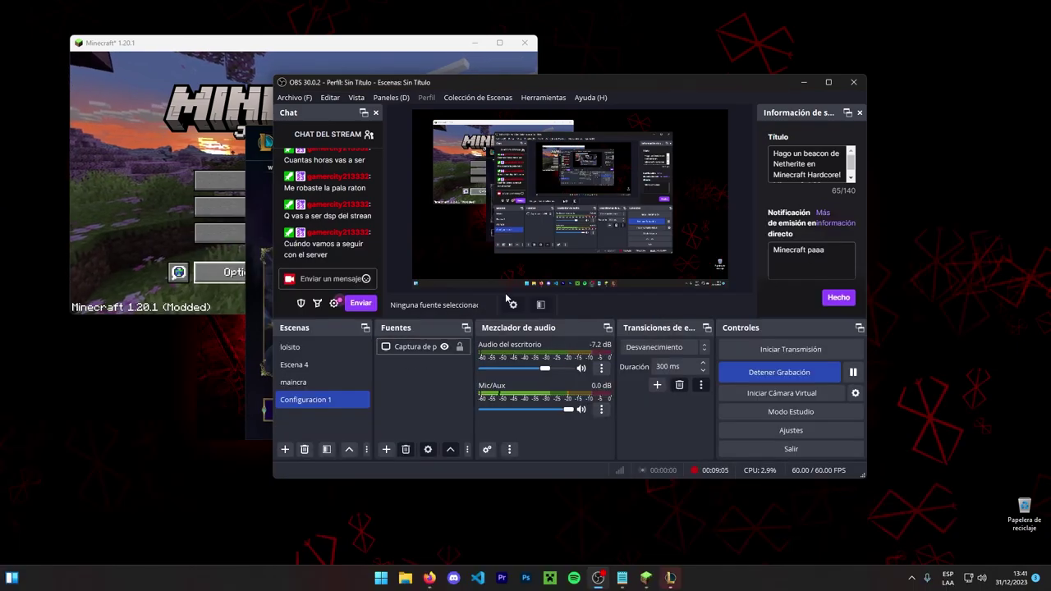
click(517, 221)
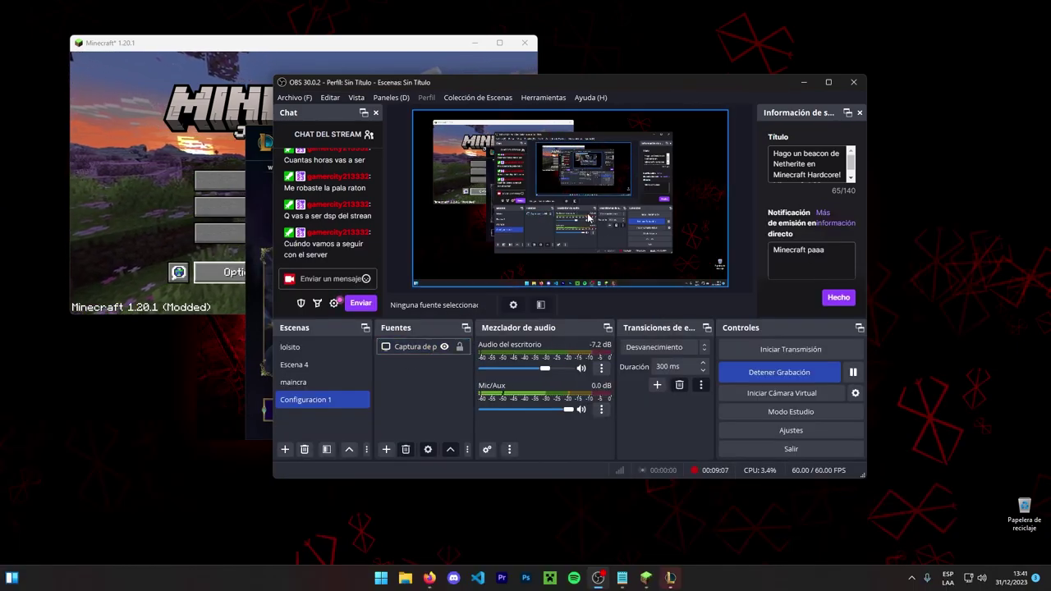
Confirm in Propiedades that the screen capture keeps the main 1920x1080 monitor
click(411, 346)
right_click(419, 347)
click(493, 405)
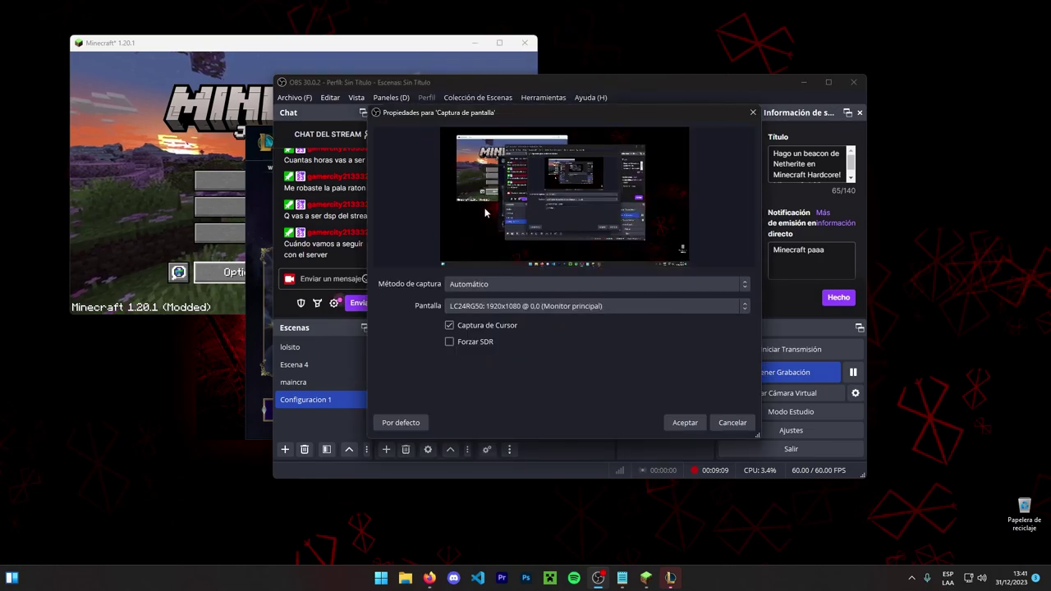
click(503, 306)
click(526, 333)
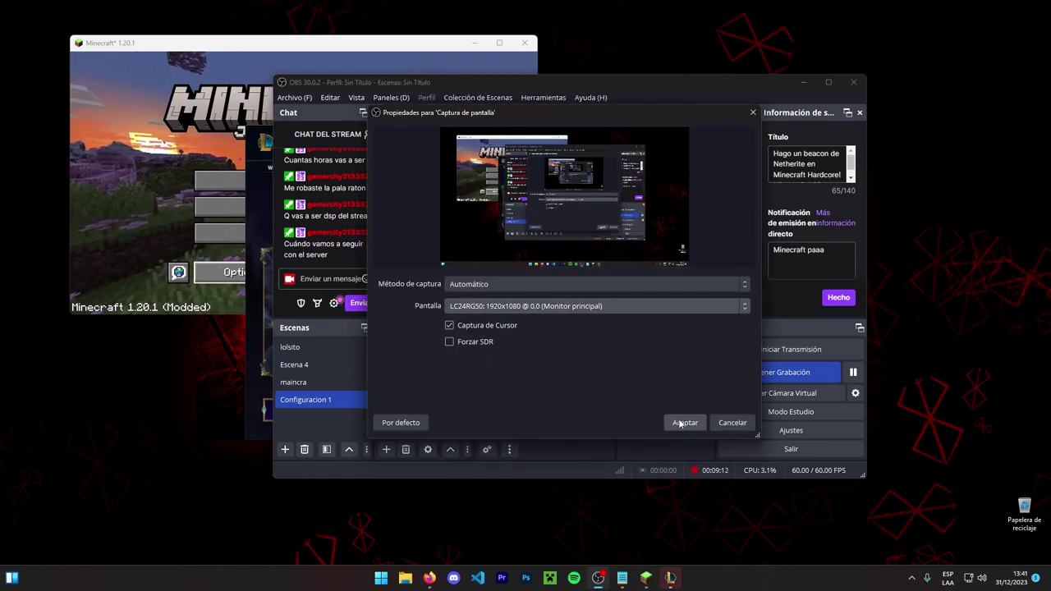
click(684, 422)
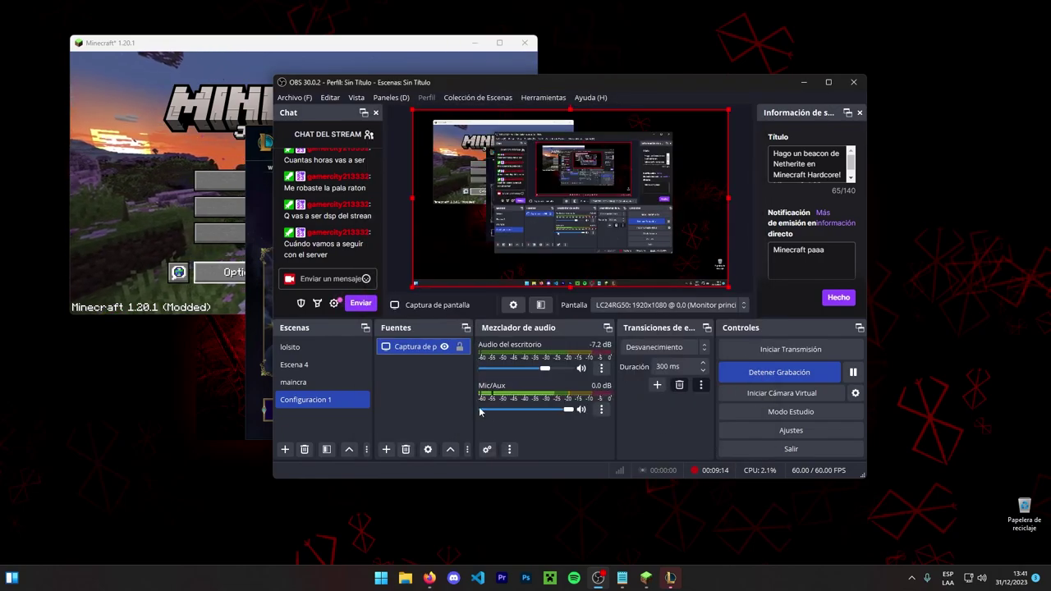
Bring the League client forward briefly, then return OBS to the front
drag(545, 81, 602, 92)
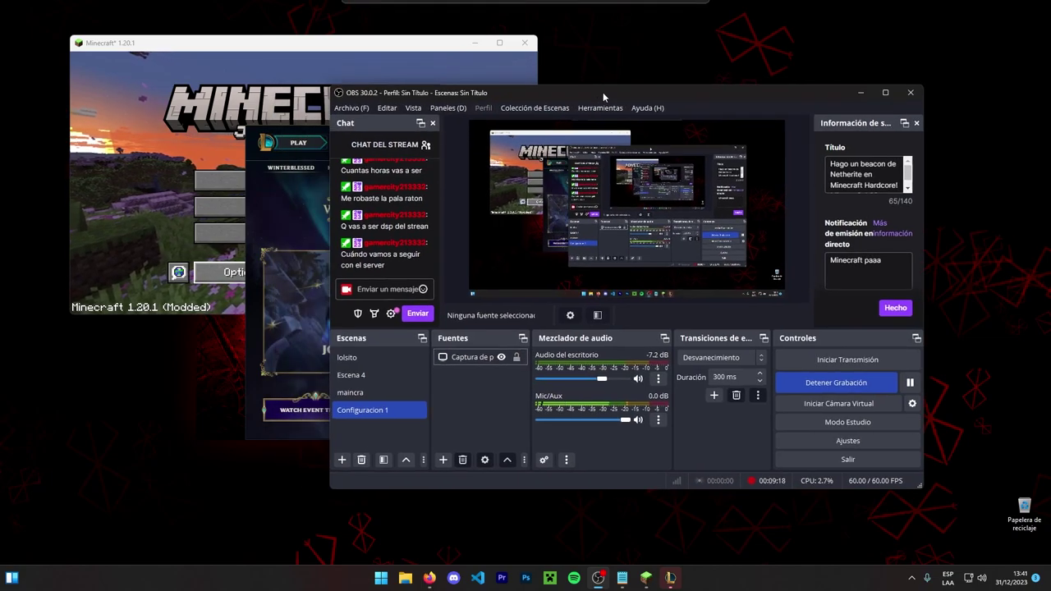
click(306, 131)
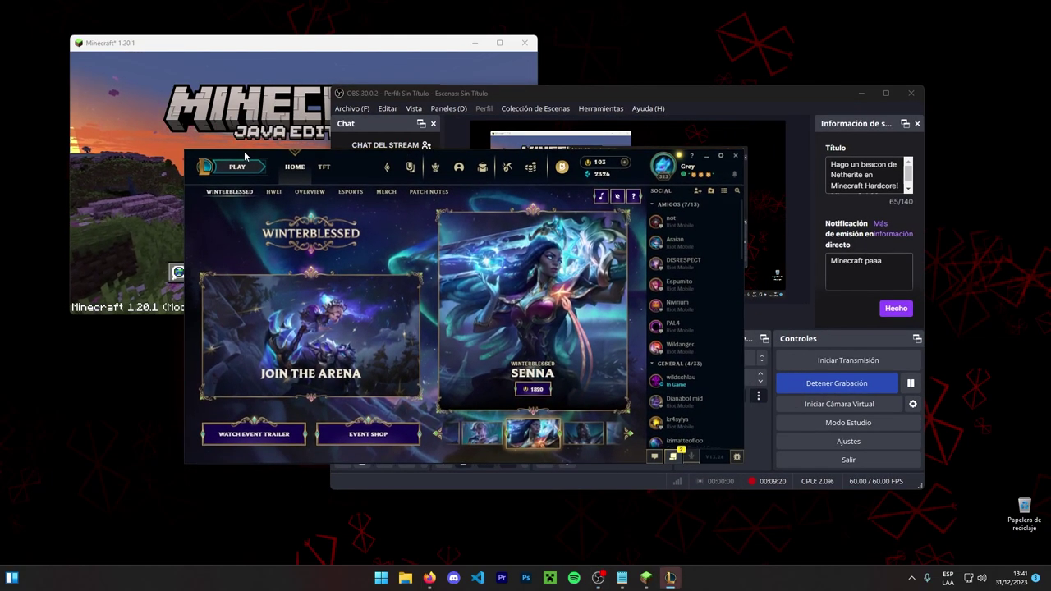
click(566, 152)
Add a Captura de ventana source capturing [LeagueClientUx.exe]: League of Legends
right_click(464, 388)
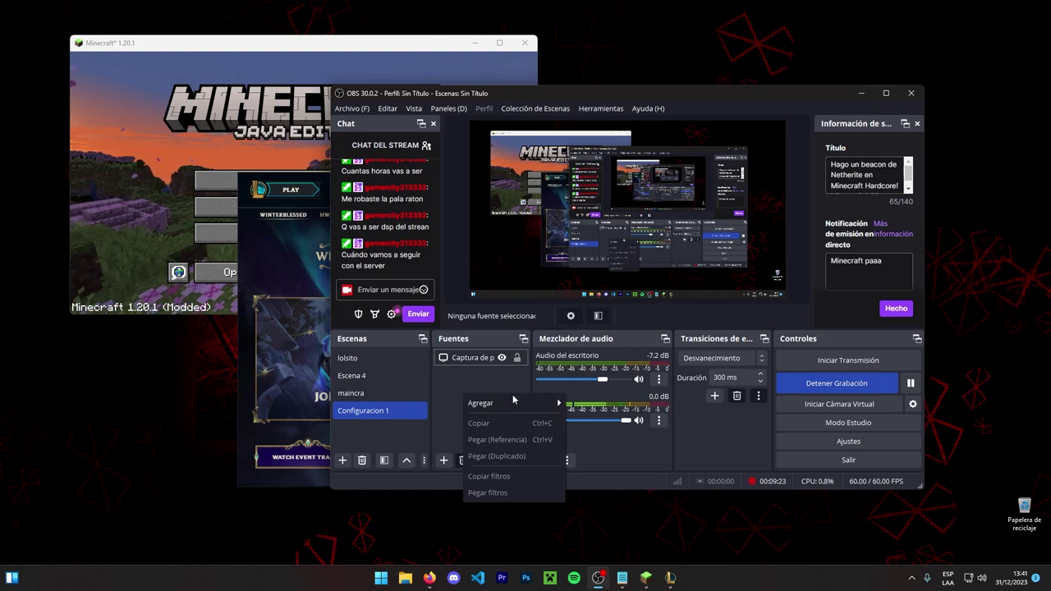
mouse_move(512, 401)
click(628, 408)
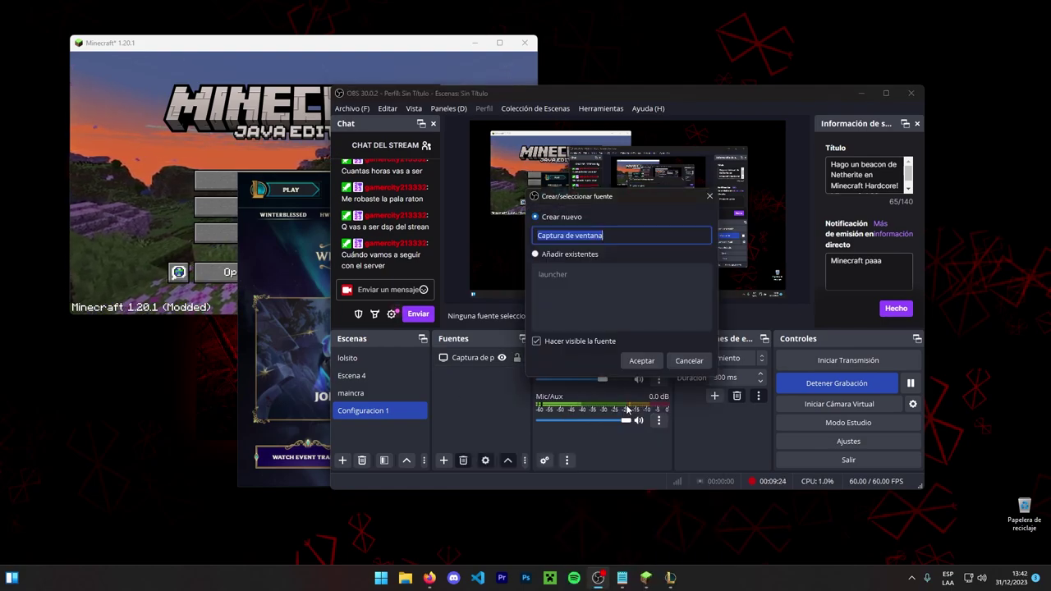
click(641, 360)
click(614, 294)
click(615, 321)
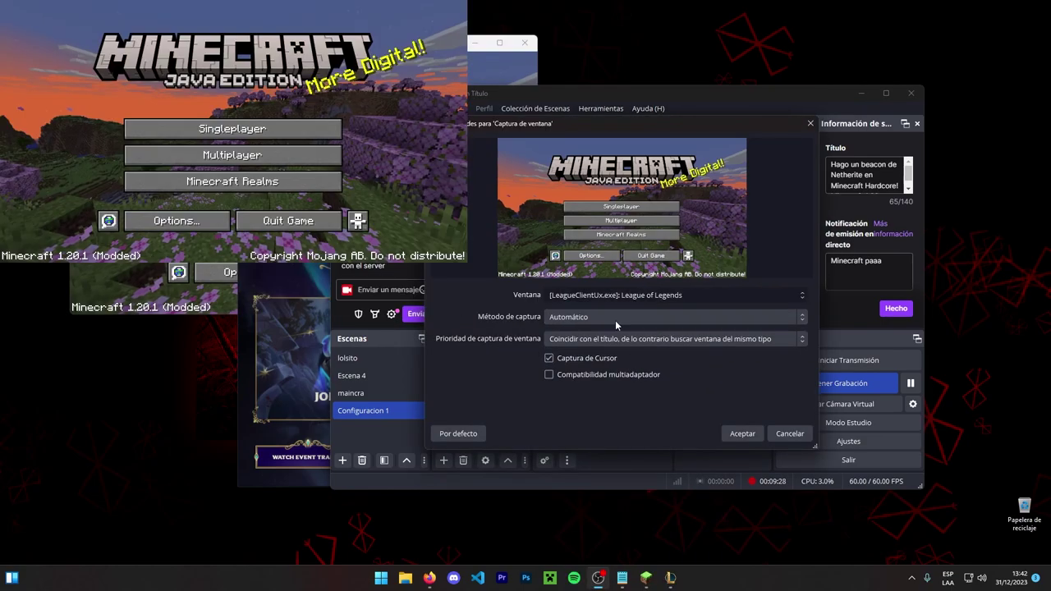
click(624, 295)
click(629, 306)
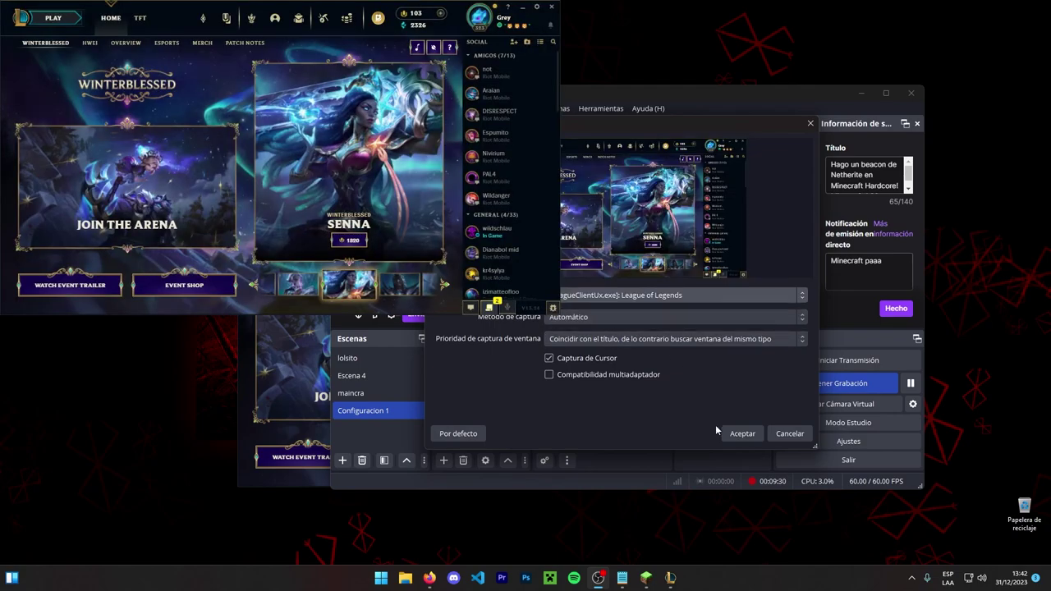
click(742, 432)
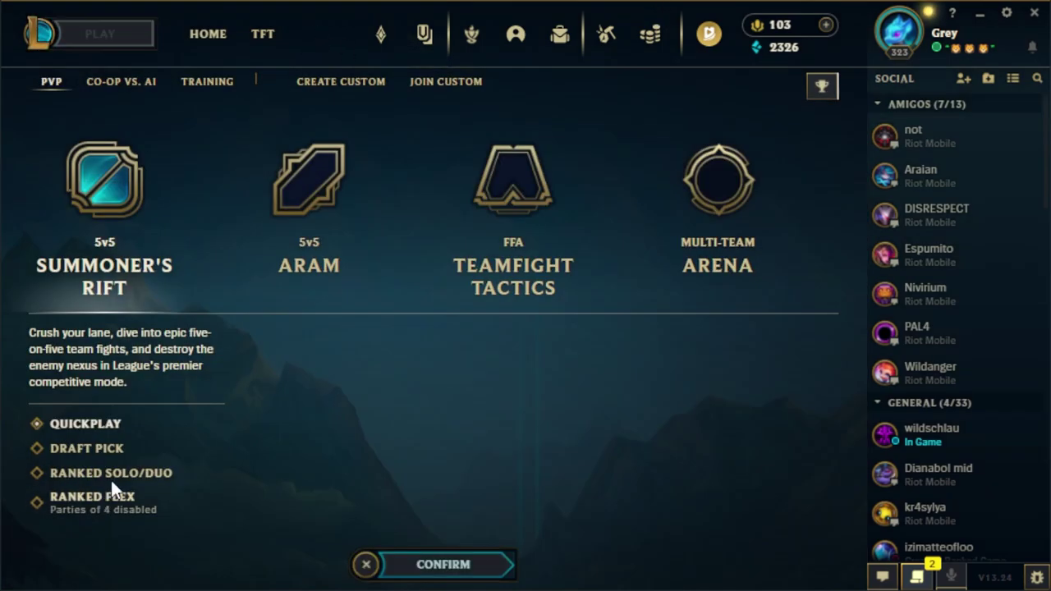
Create a Training game in Practice Tool mode and confirm the lobby
click(113, 475)
click(349, 85)
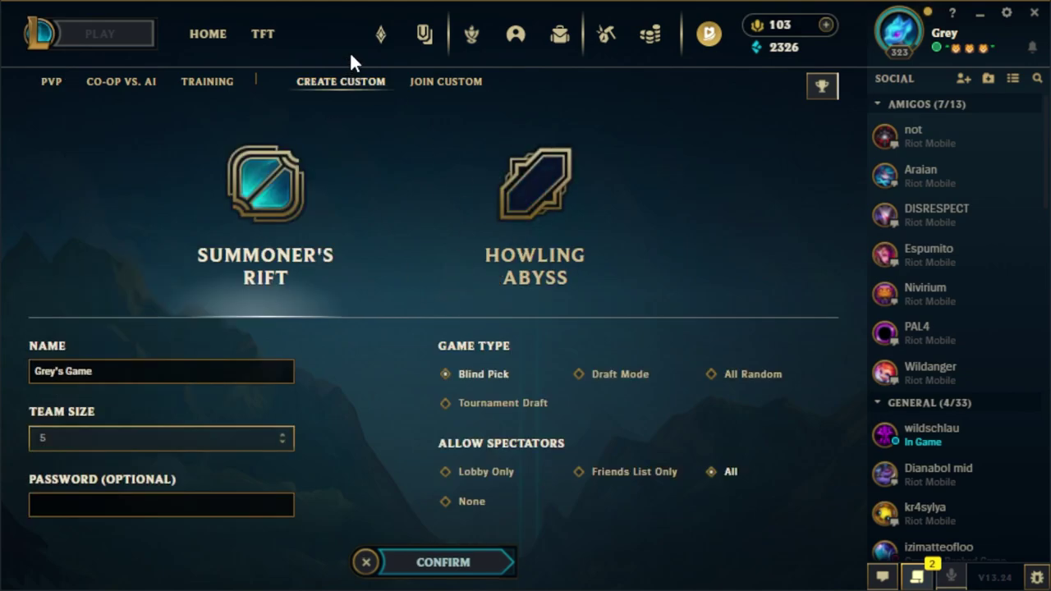
click(207, 82)
click(514, 187)
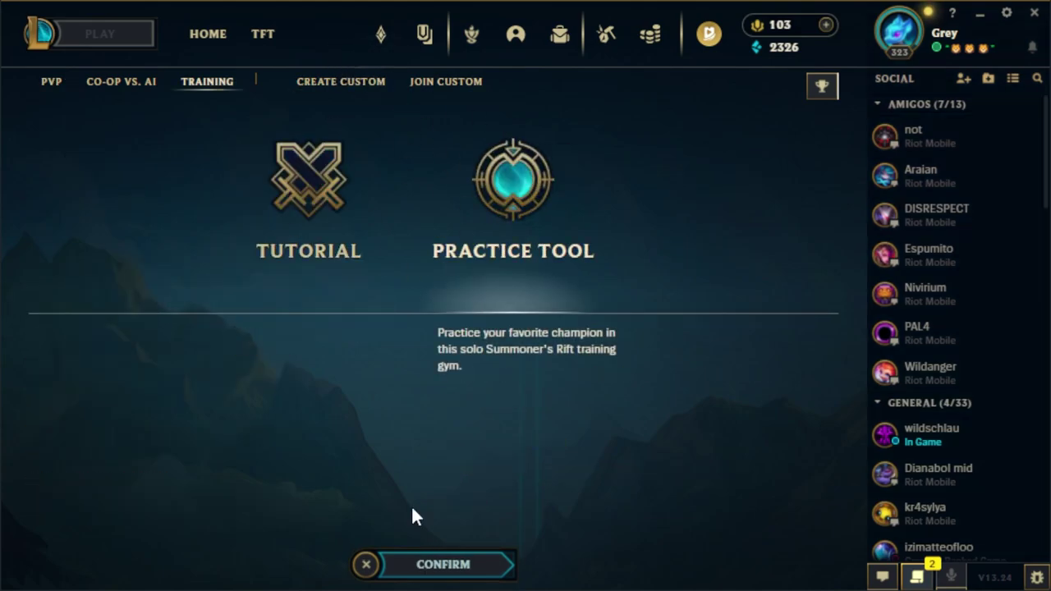
click(443, 564)
Start the practice game and lock in Zoe as the champion
click(429, 561)
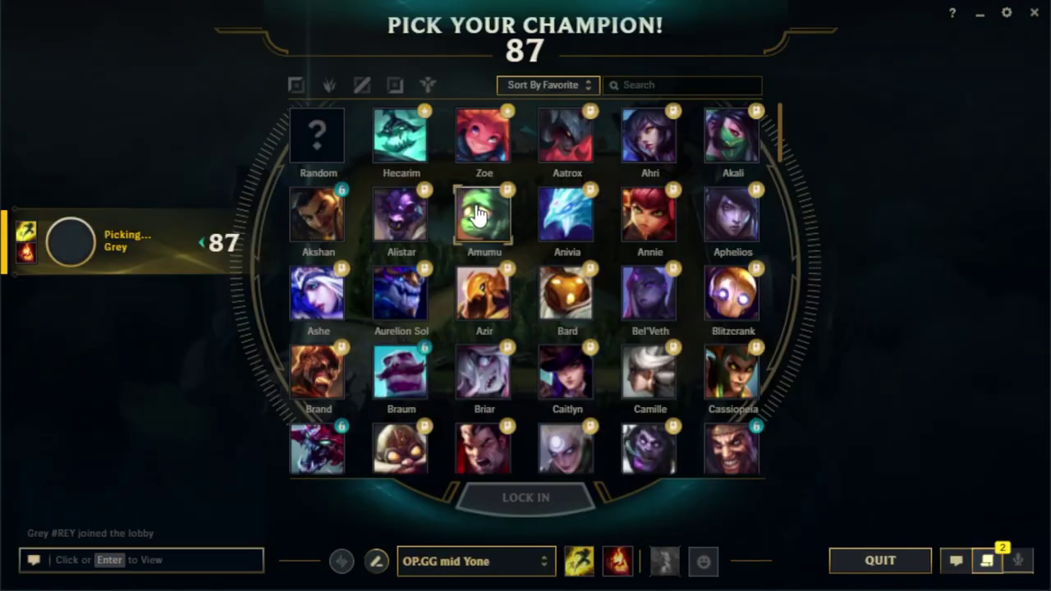
click(484, 123)
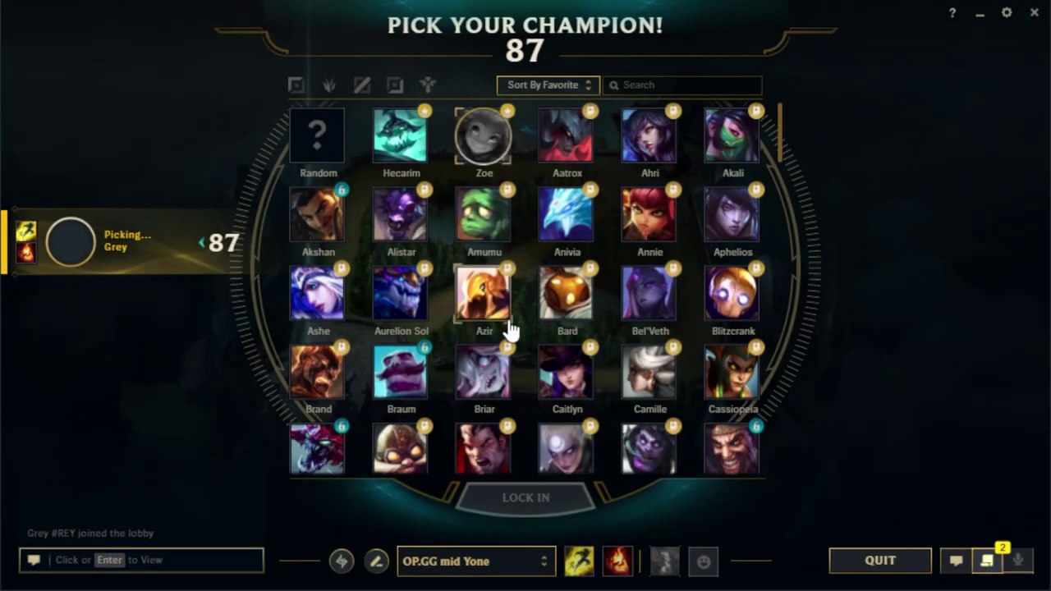
click(525, 499)
Return to OBS, select Configuracion 1 and its League window capture source
key(alt+Tab)
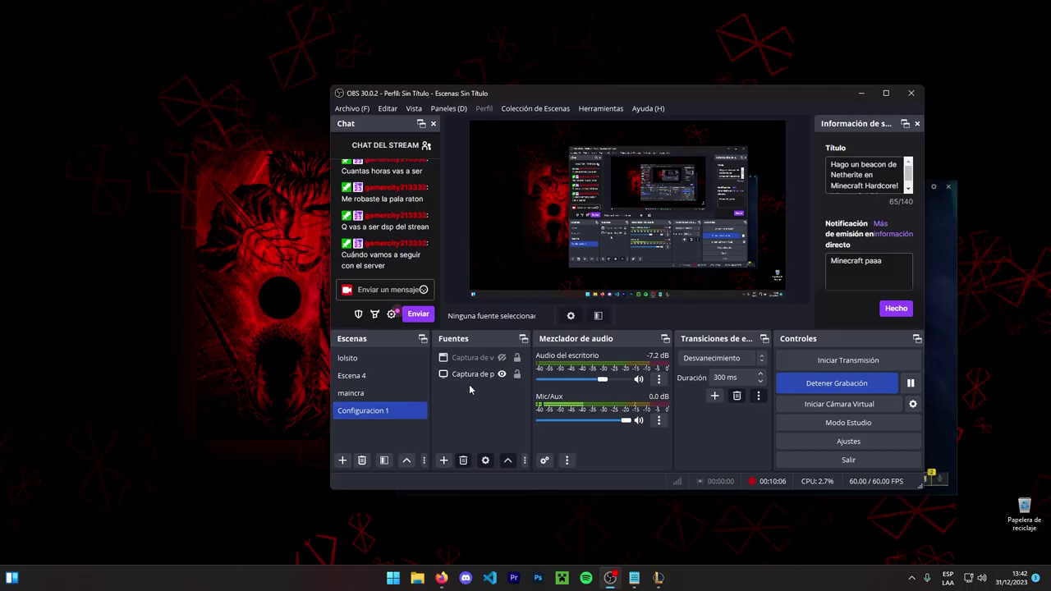
click(363, 373)
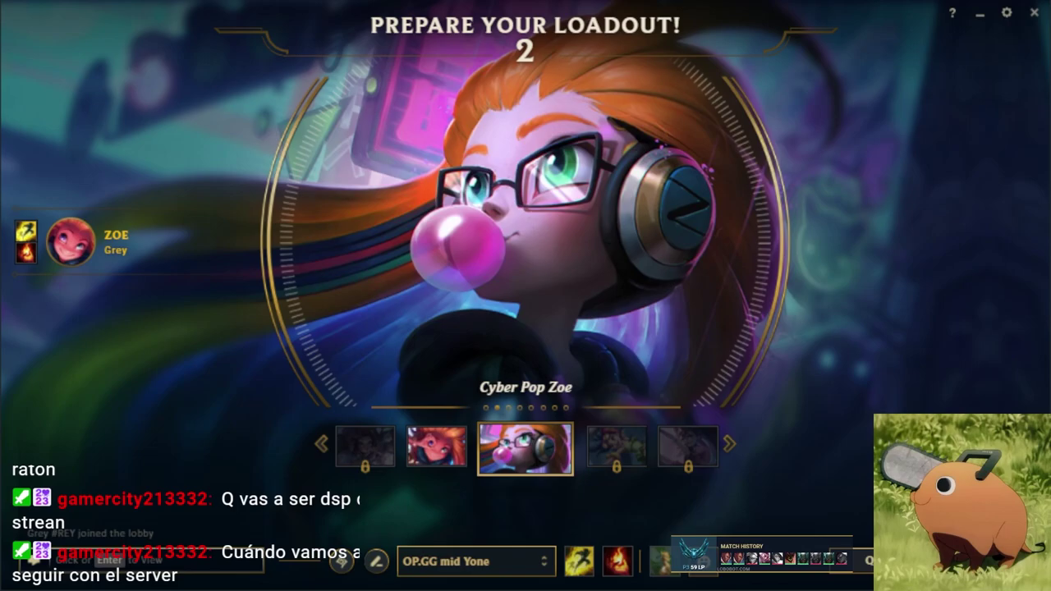
click(363, 410)
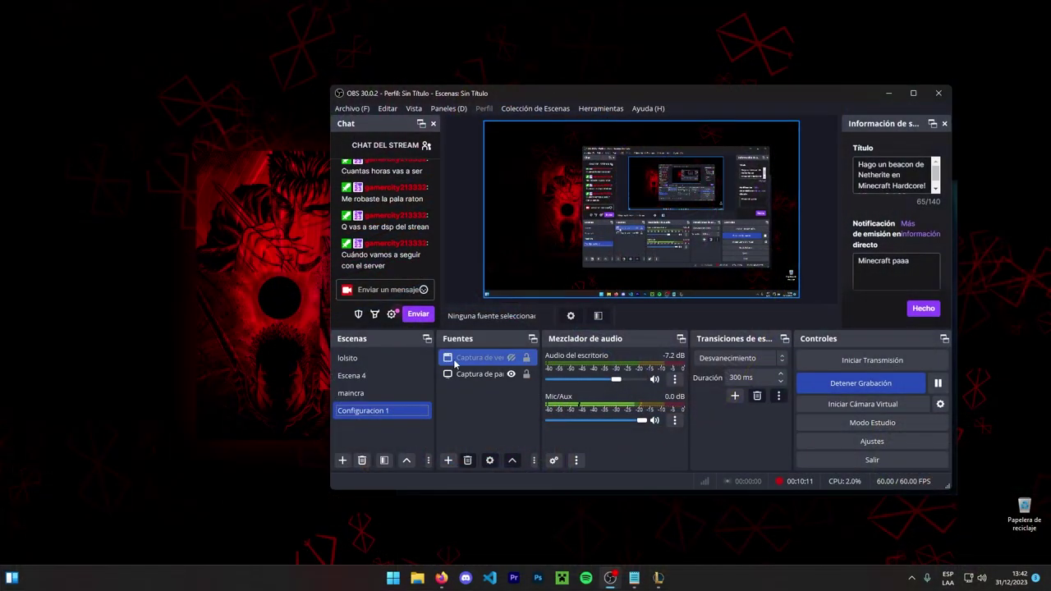
click(511, 357)
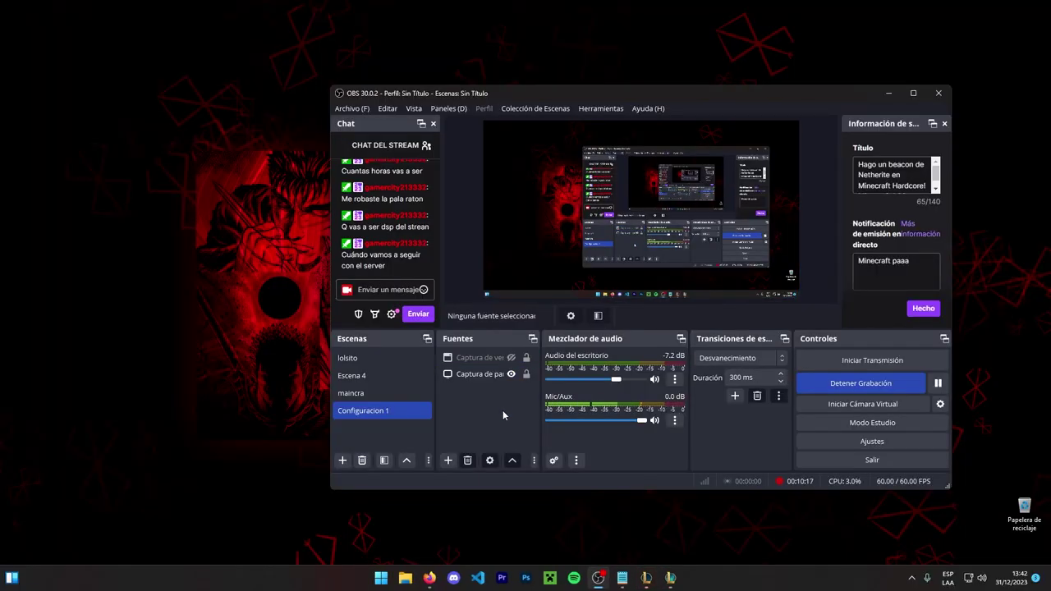
Reposition OBS, review the screen and window capture rows, and open the add-source menu
key(alt+Tab)
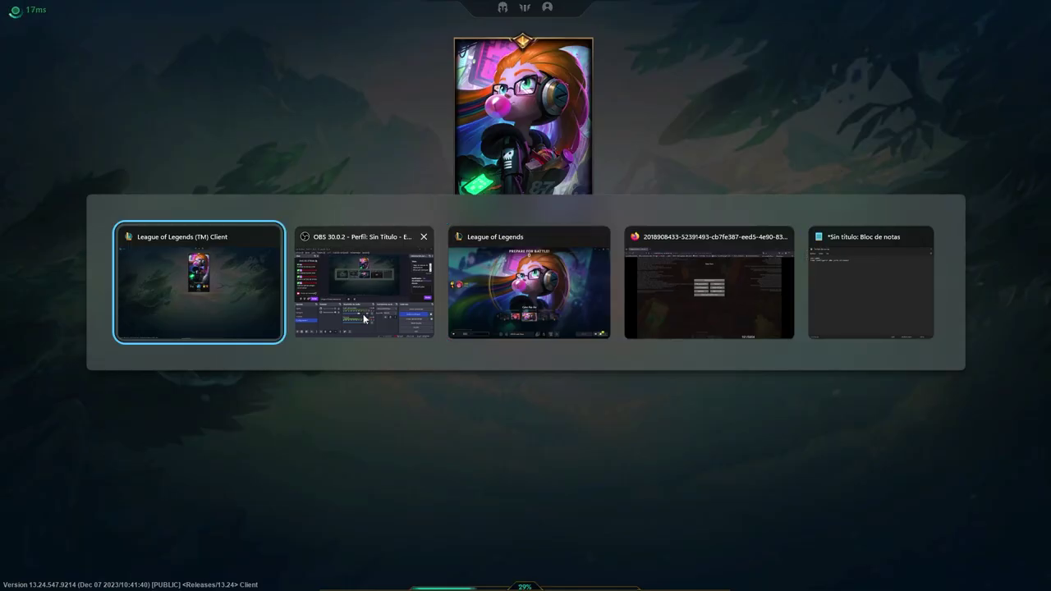
click(363, 314)
drag(653, 93, 610, 156)
click(431, 444)
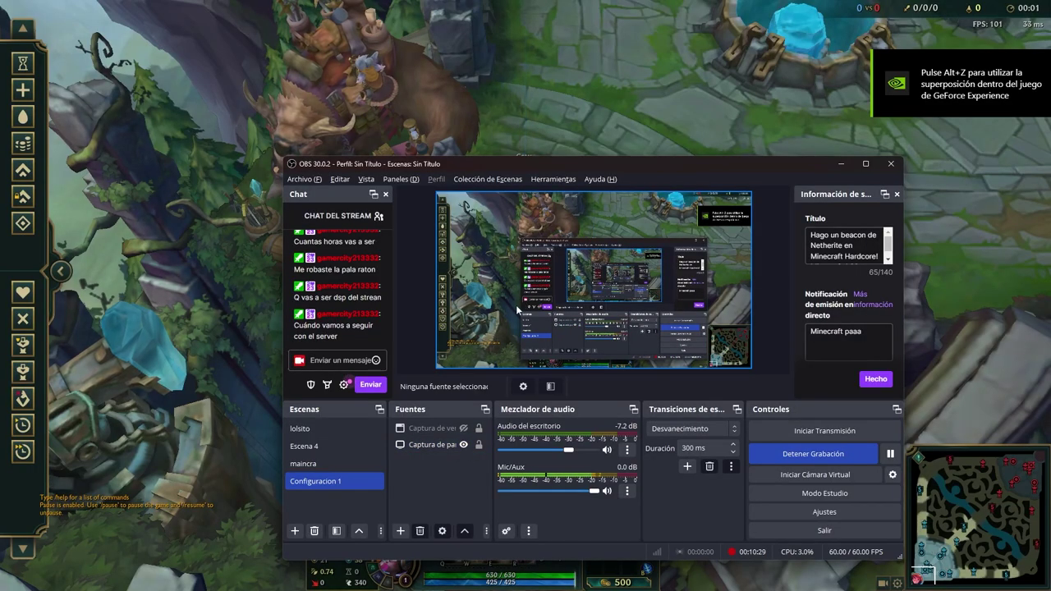
click(425, 446)
click(427, 433)
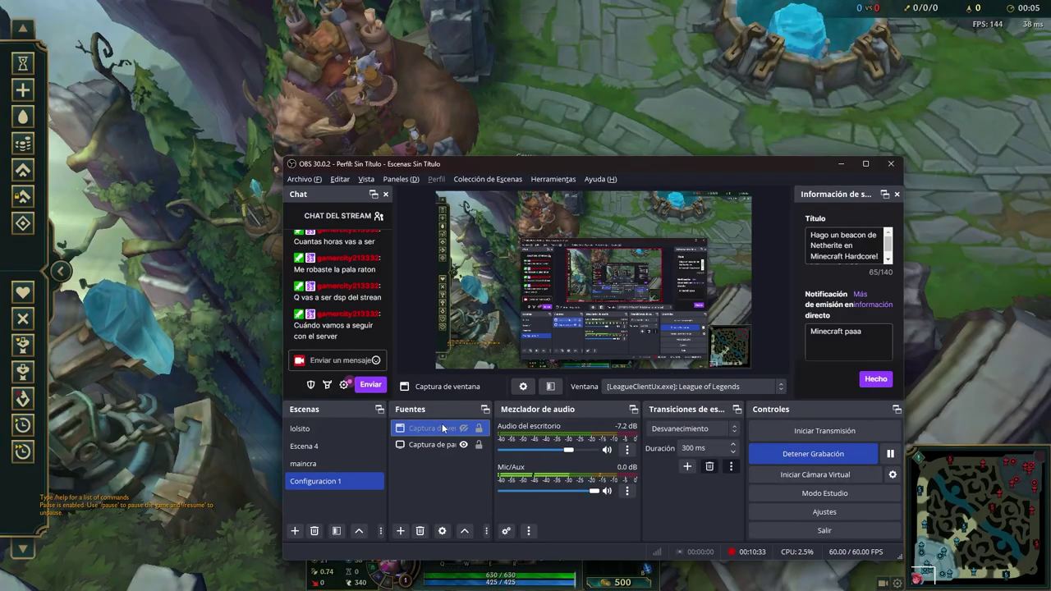
click(422, 492)
click(400, 530)
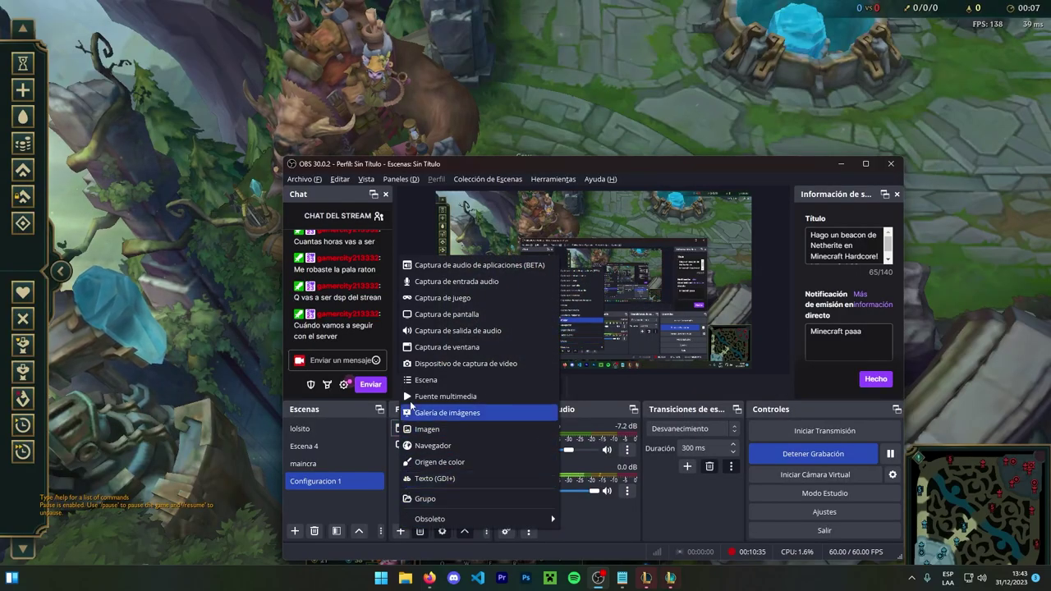
Add a game capture in 'Capturar ventana específica' mode targeting the League of Legends (TM) Client window
click(458, 304)
key(Return)
click(622, 365)
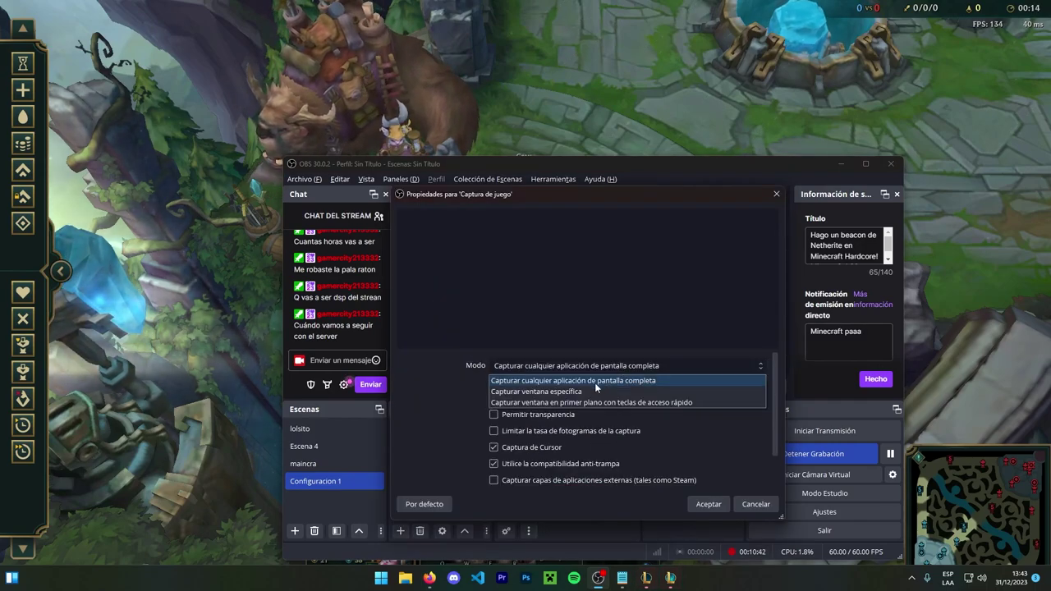
click(549, 391)
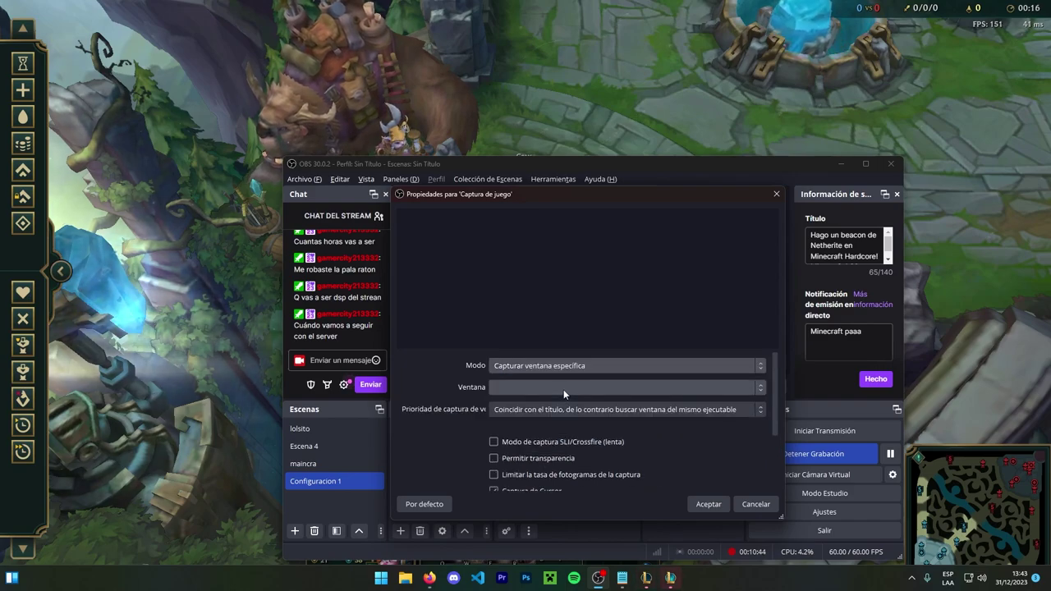
click(543, 387)
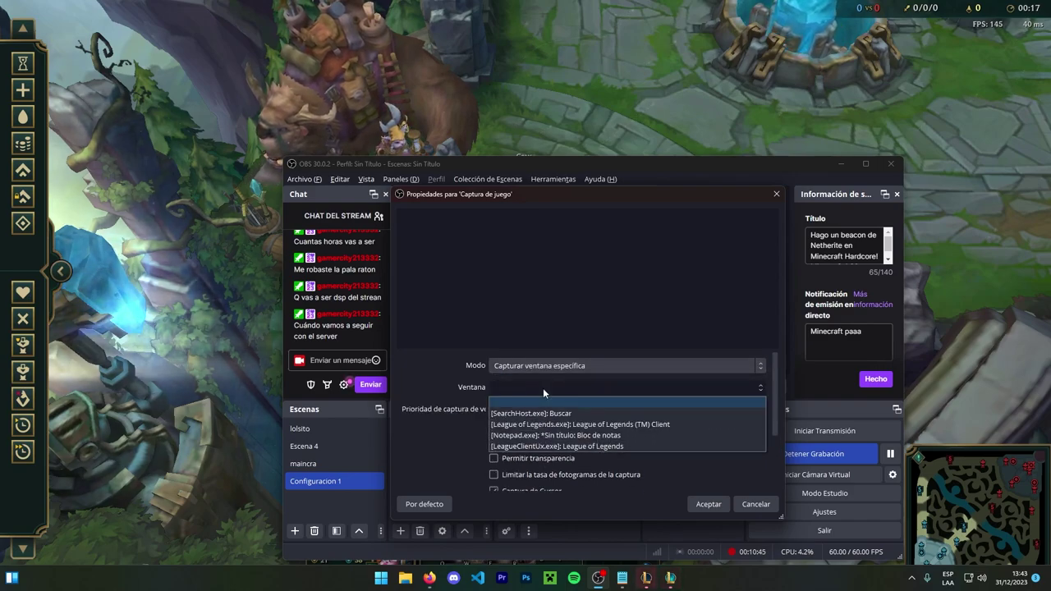
click(565, 424)
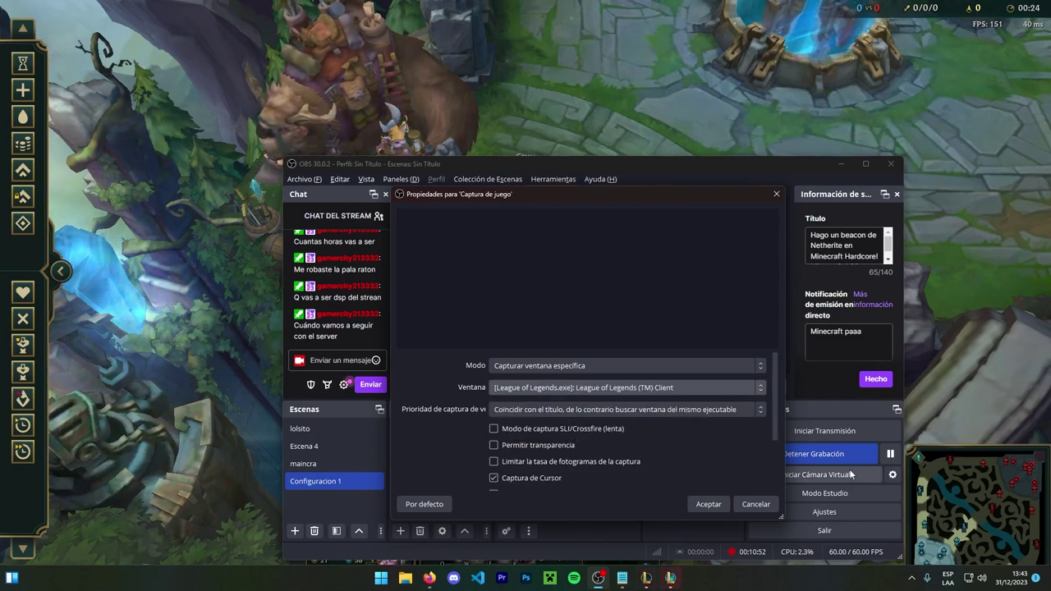
click(708, 504)
Switch back and forth between the full-screen game and OBS
key(alt+Tab)
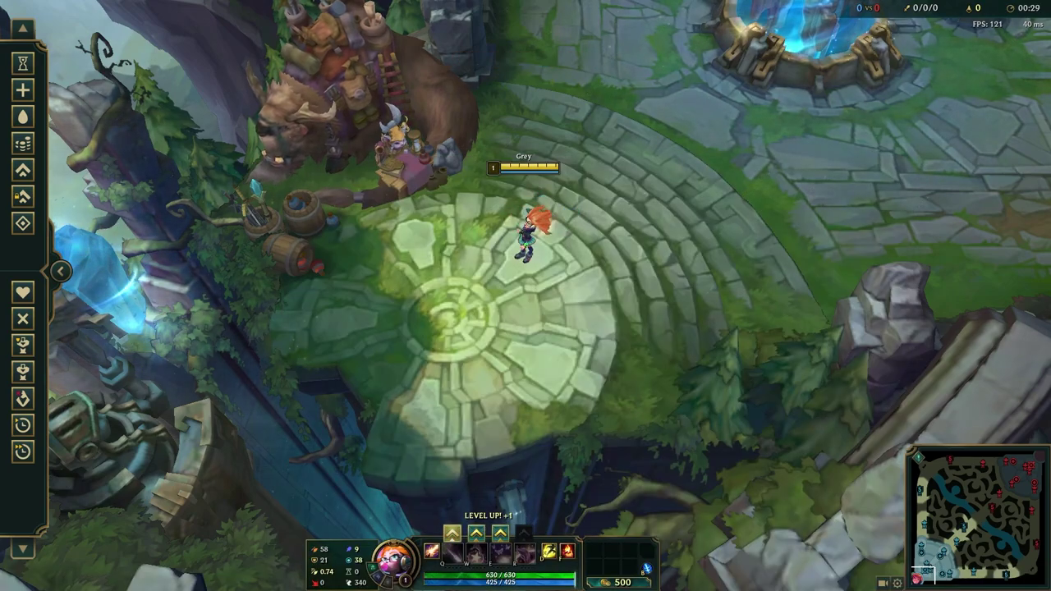
key(alt+Tab)
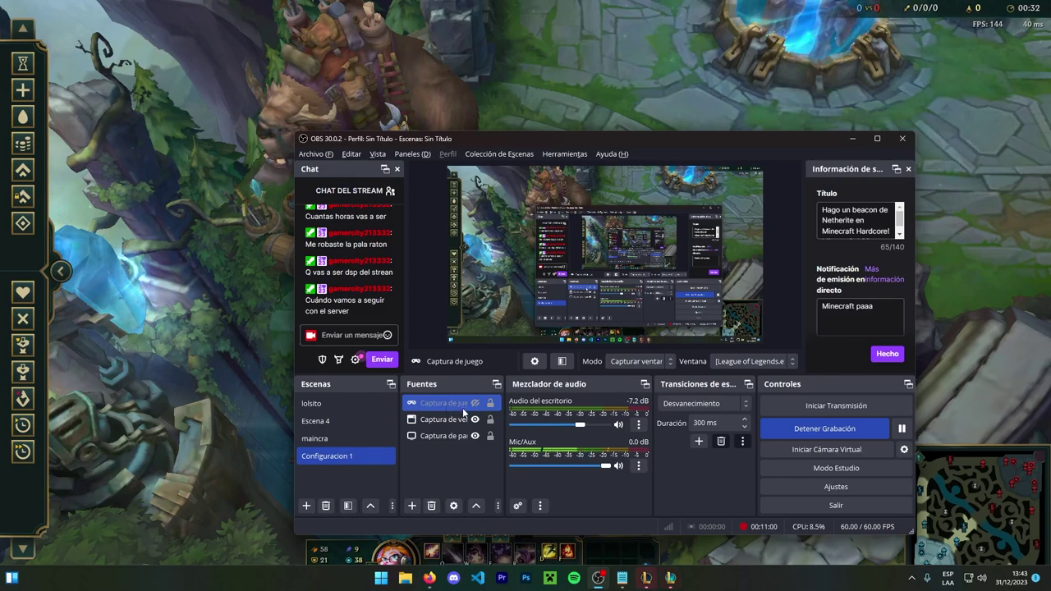
key(alt+Tab)
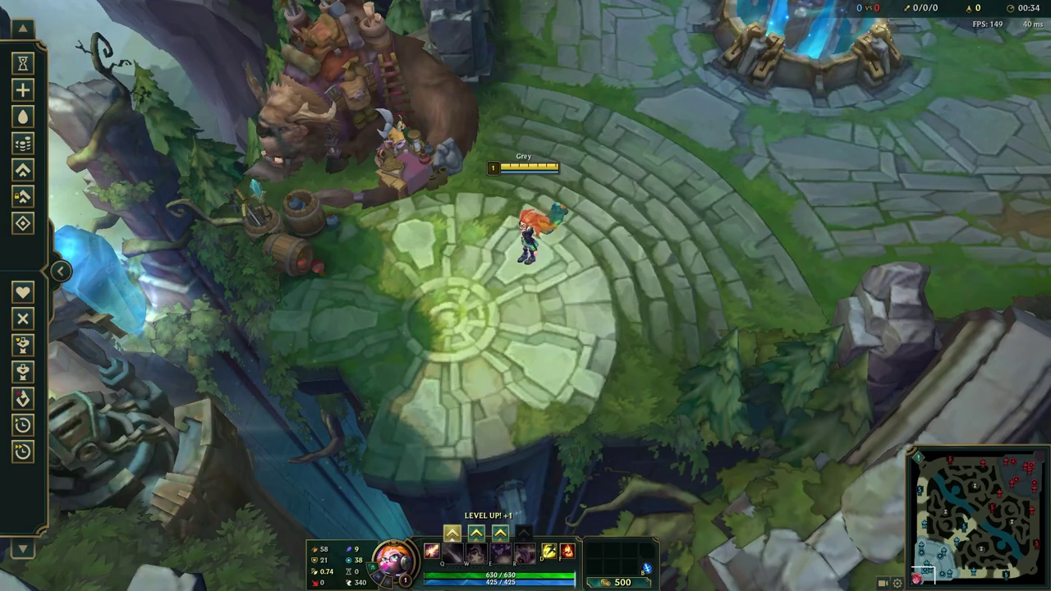
key(alt+Tab)
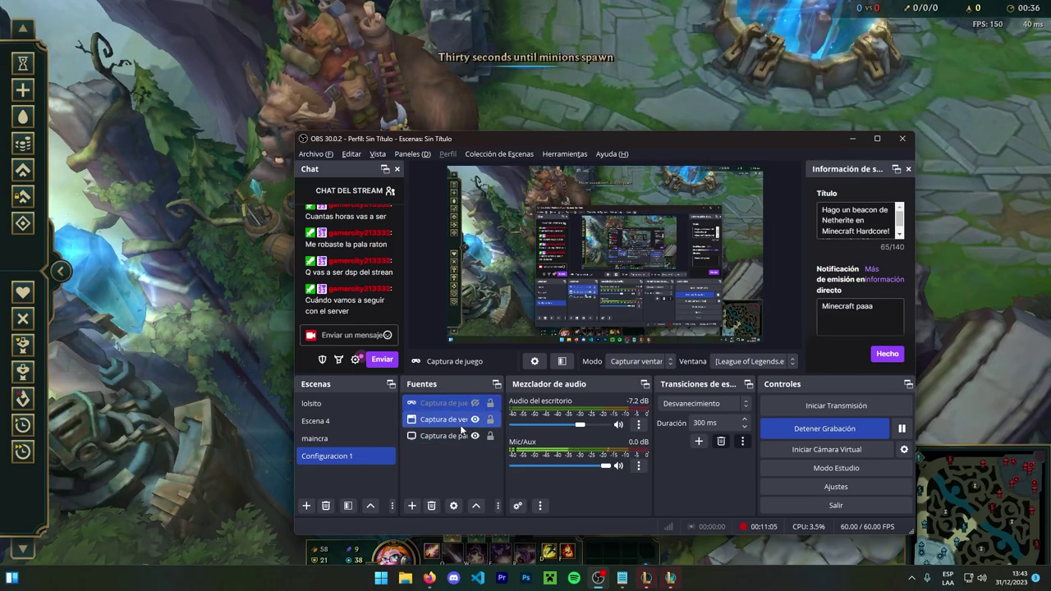
Select the screen, window and game capture sources, toggle visibility, and move OBS aside
click(464, 436)
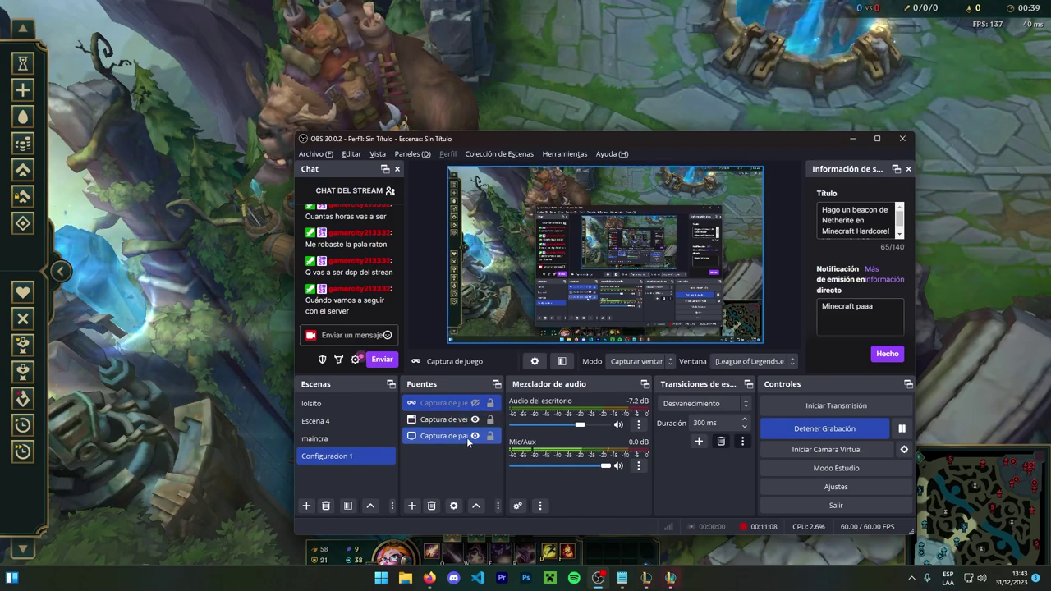
click(456, 419)
click(474, 436)
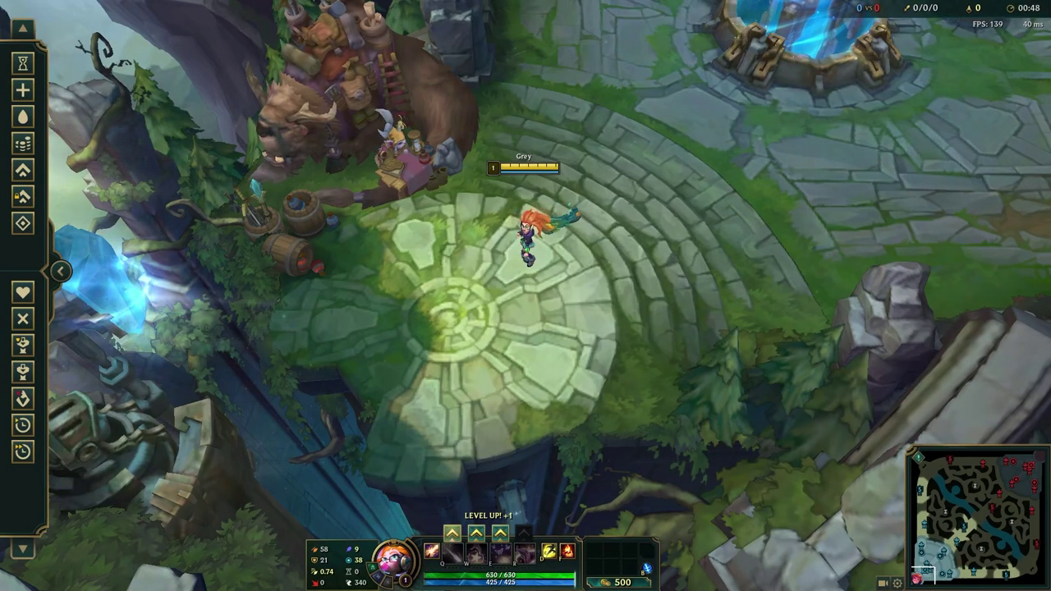
key(alt+Tab)
ctrl+click(475, 406)
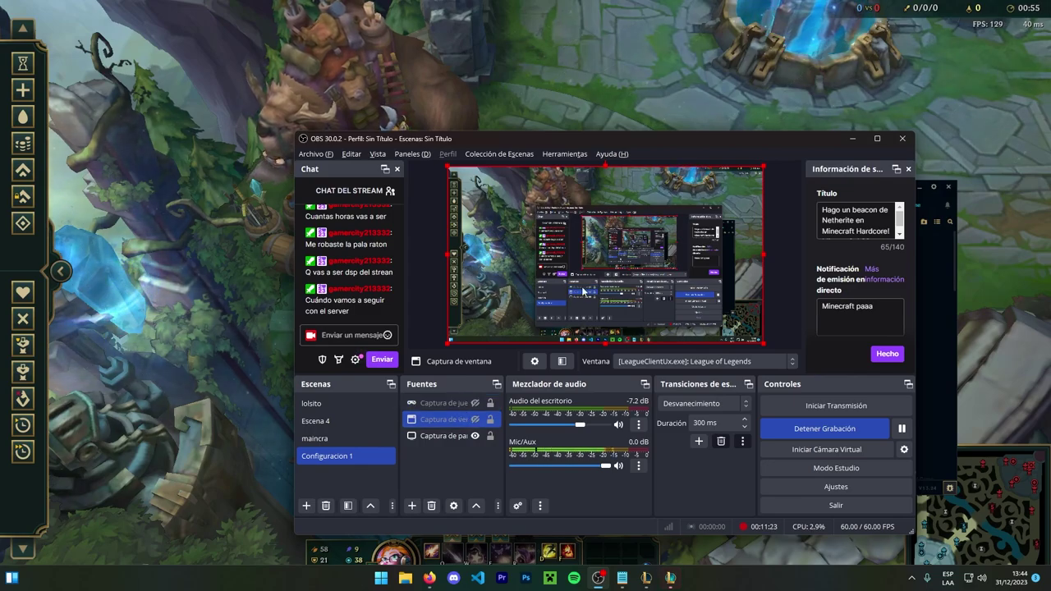
drag(711, 139, 665, 213)
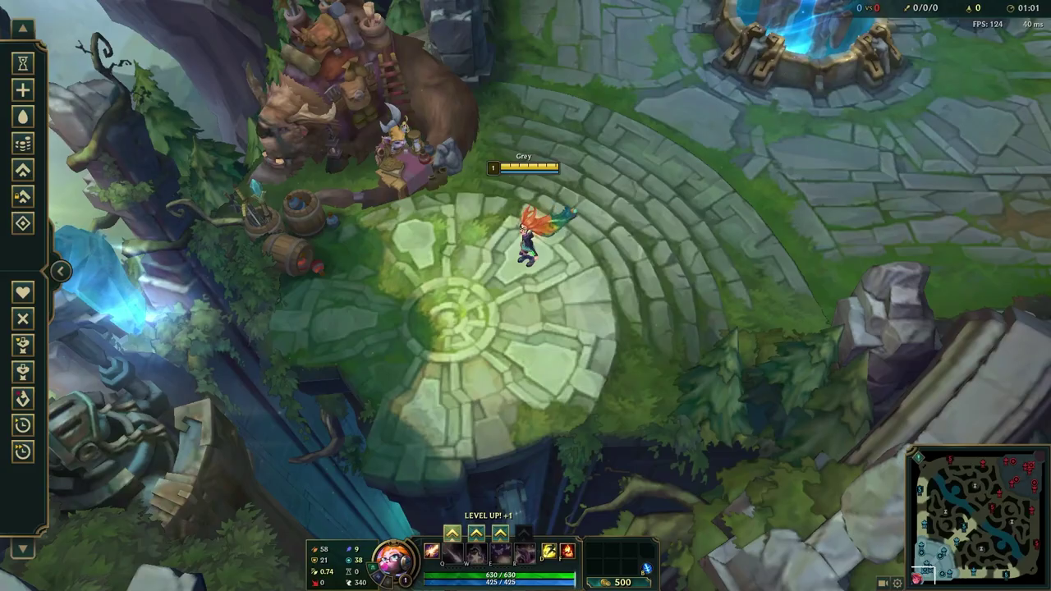
Move Zoe around the map, level up E and cast it
right_click(832, 159)
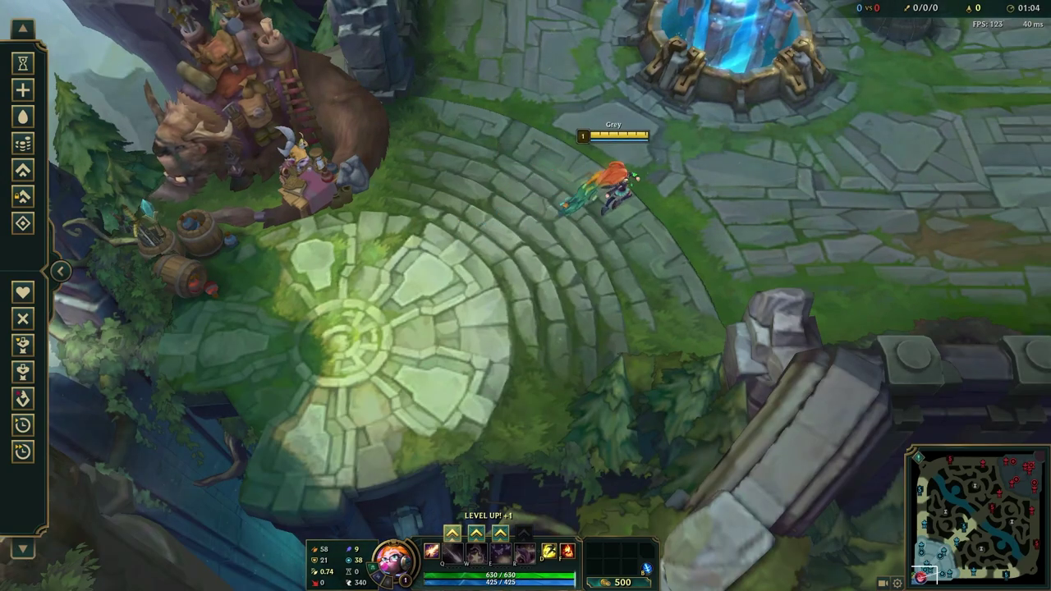
key(space)
right_click(309, 131)
key(ctrl+e)
key(e)
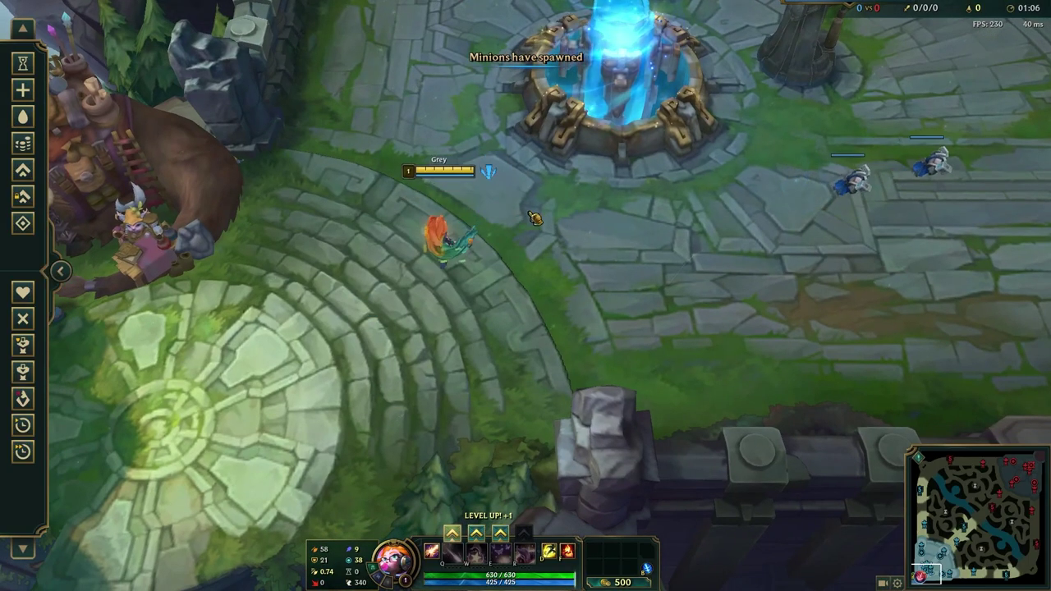
key(space)
right_click(345, 433)
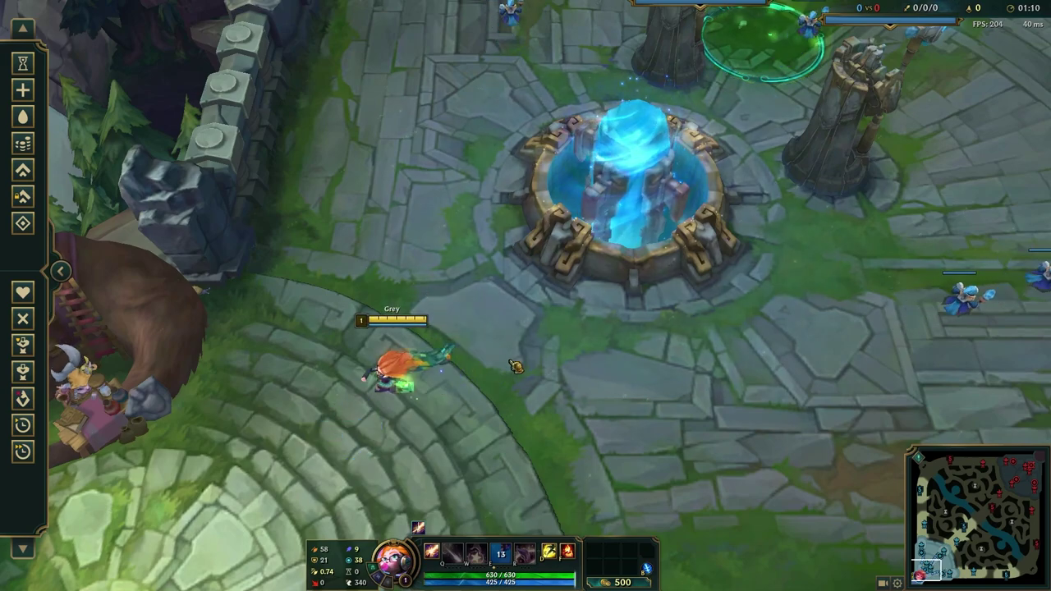
Walk toward the fountain, use Flash, then leave the match via Alt+F4 and LEAVE
key(space)
right_click(468, 375)
right_click(617, 226)
key(d)
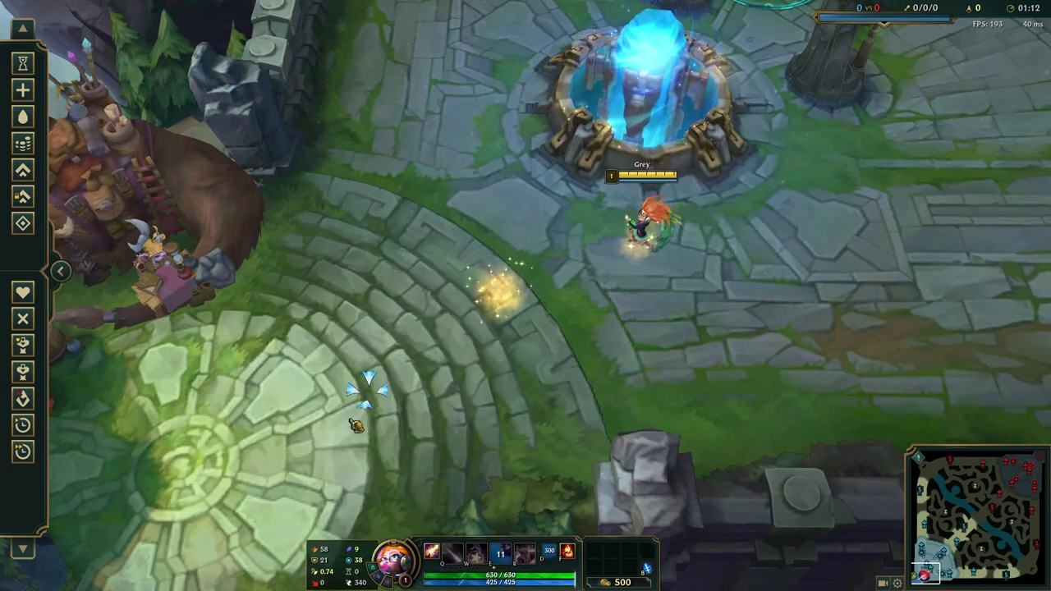
right_click(353, 386)
key(alt+F4)
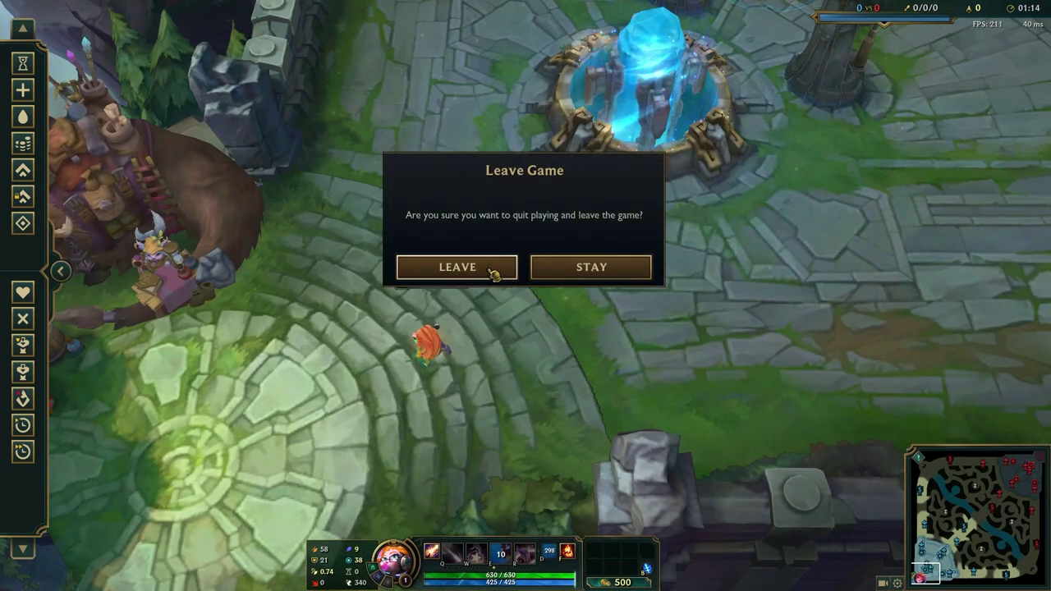
click(492, 272)
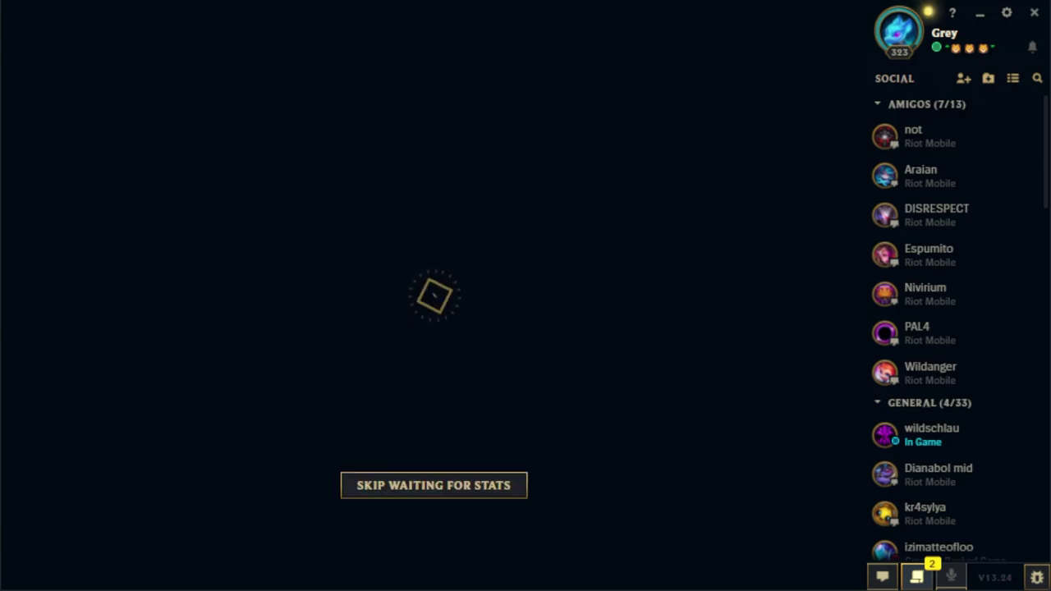
Bring OBS forward on Configuracion 1 and select the Imagen and lobobot sources
click(259, 470)
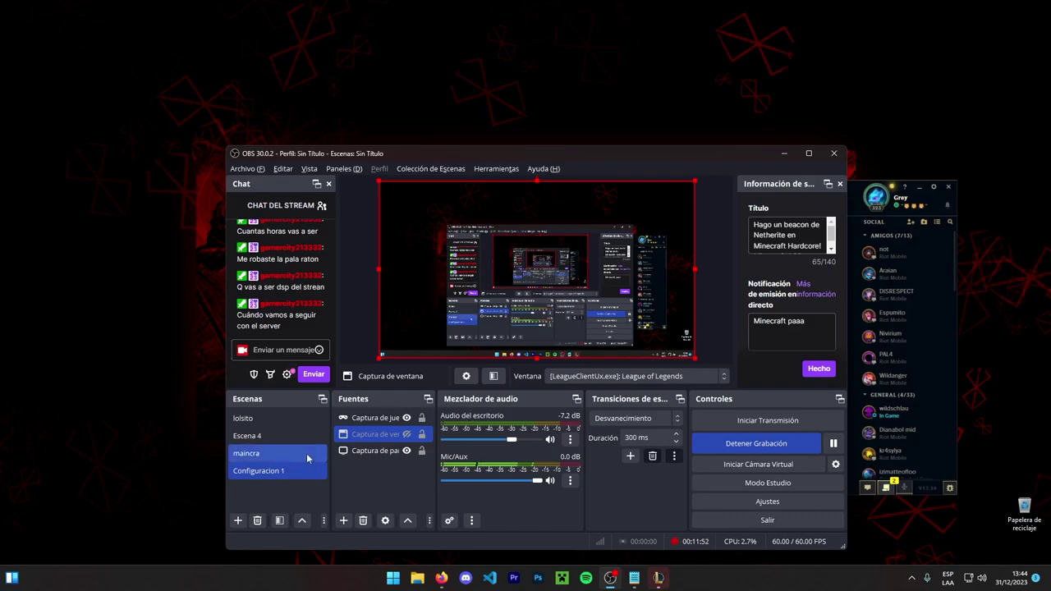
click(247, 436)
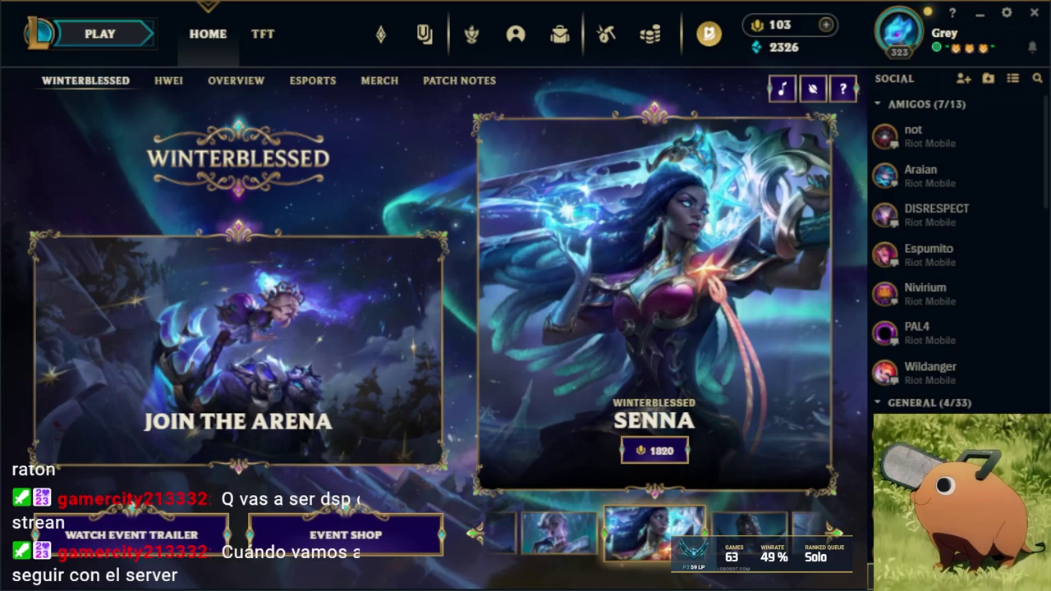
click(258, 471)
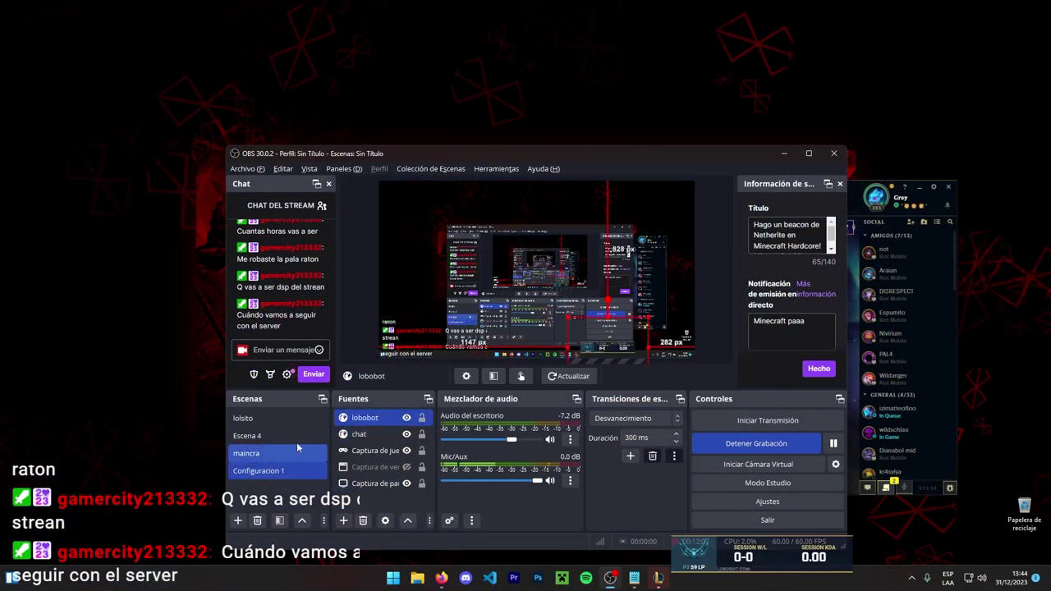
click(297, 448)
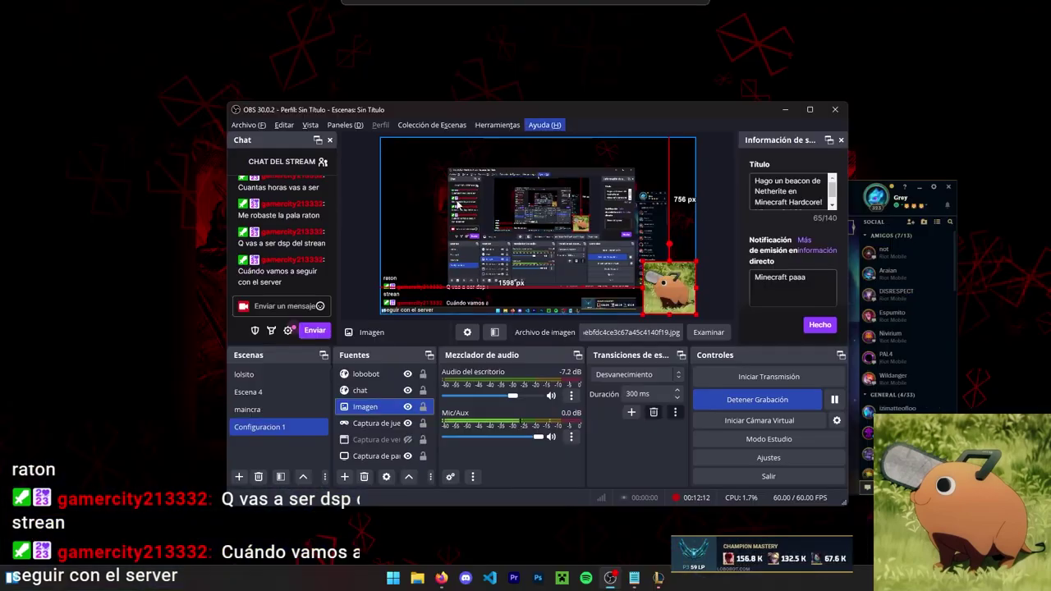
click(366, 374)
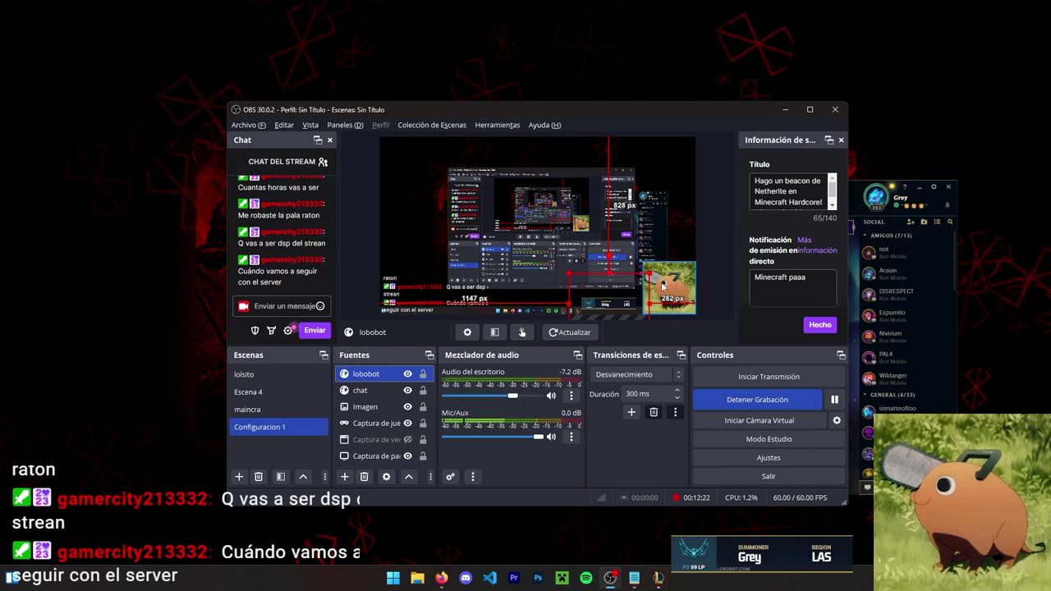
click(688, 263)
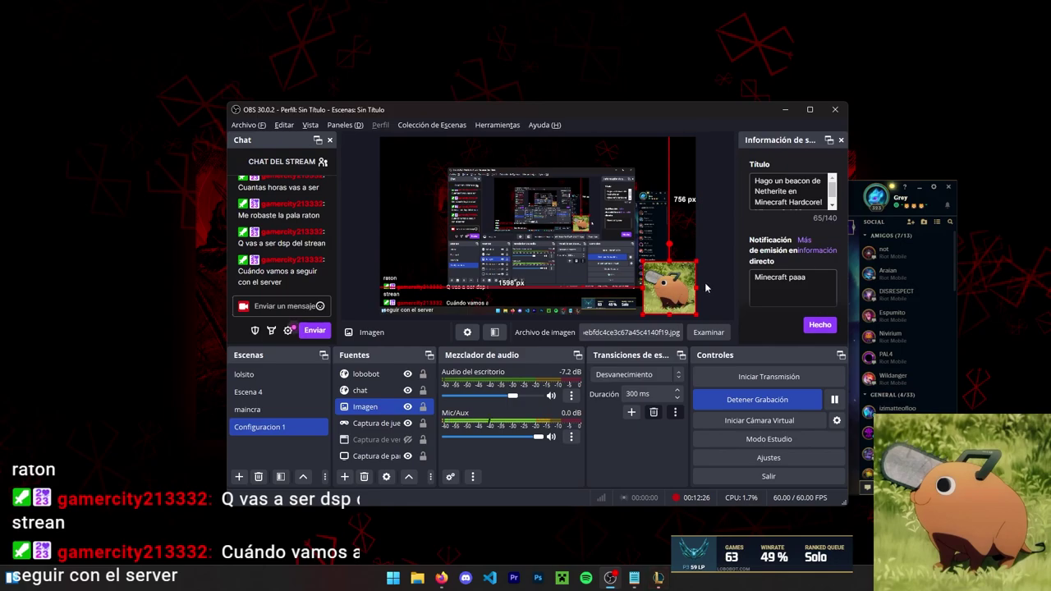
Keep Imagen's file unchanged and shrink the Pochita image into the bottom-right corner
double_click(376, 408)
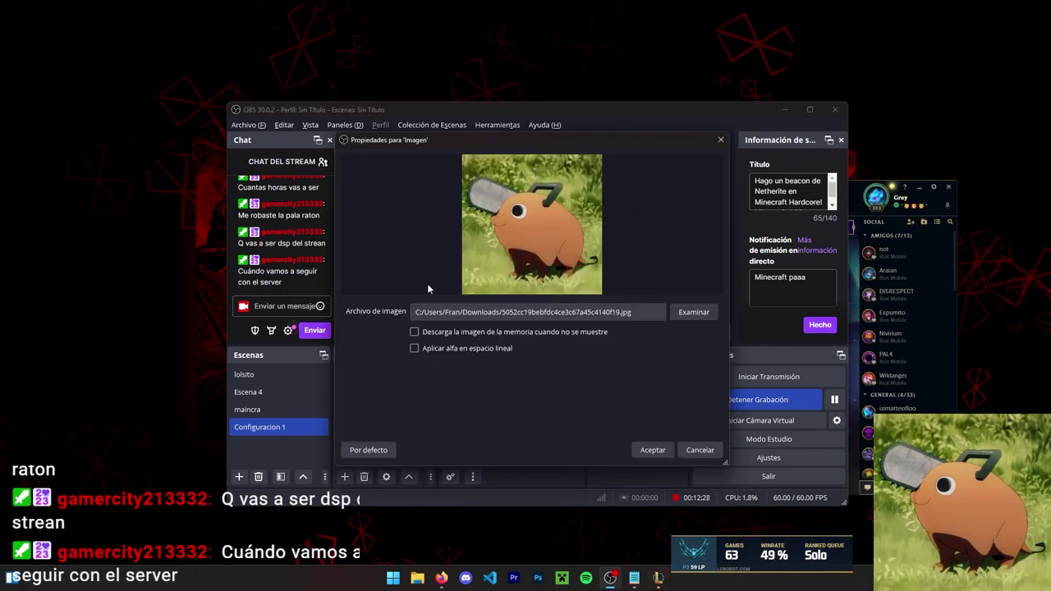
click(694, 311)
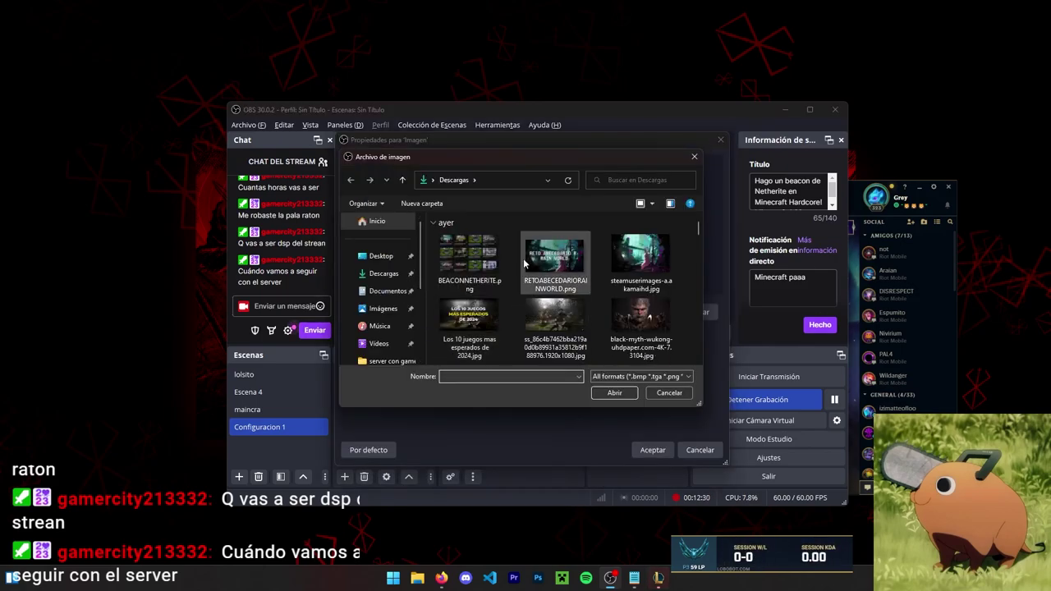
click(694, 156)
click(652, 450)
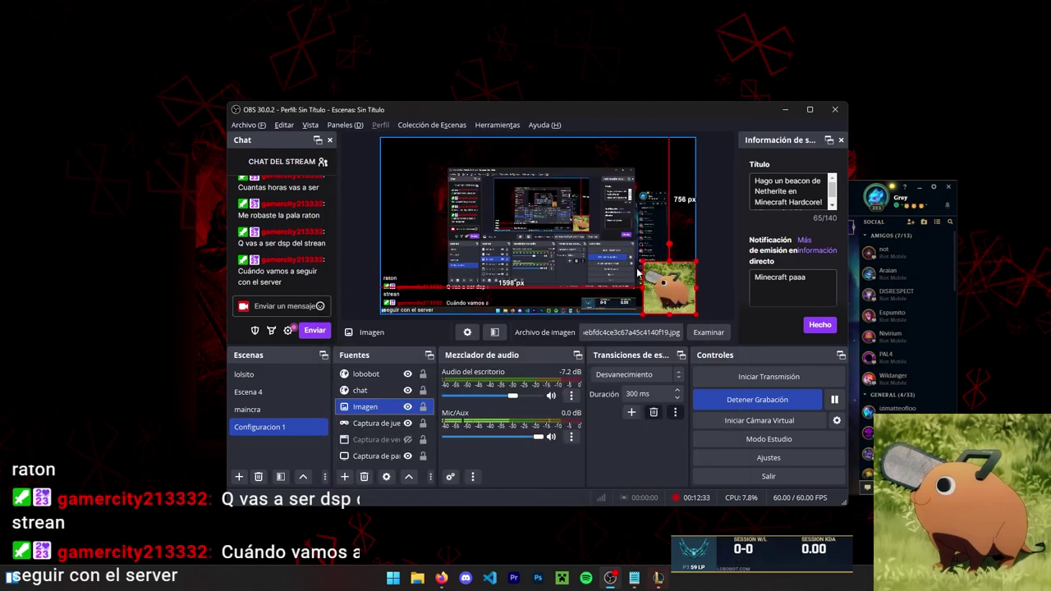
drag(608, 228, 643, 262)
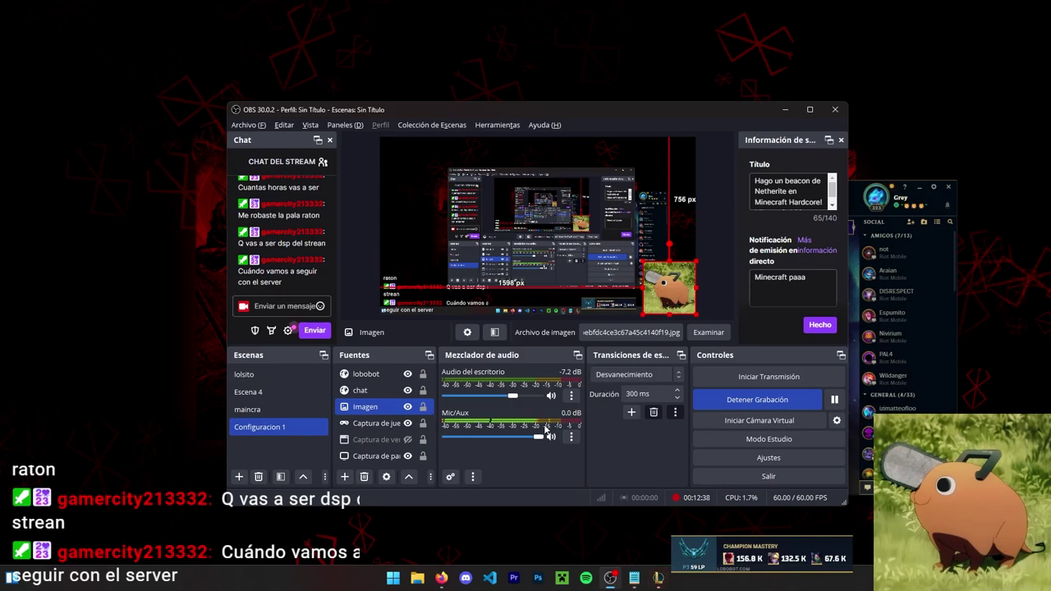
click(359, 390)
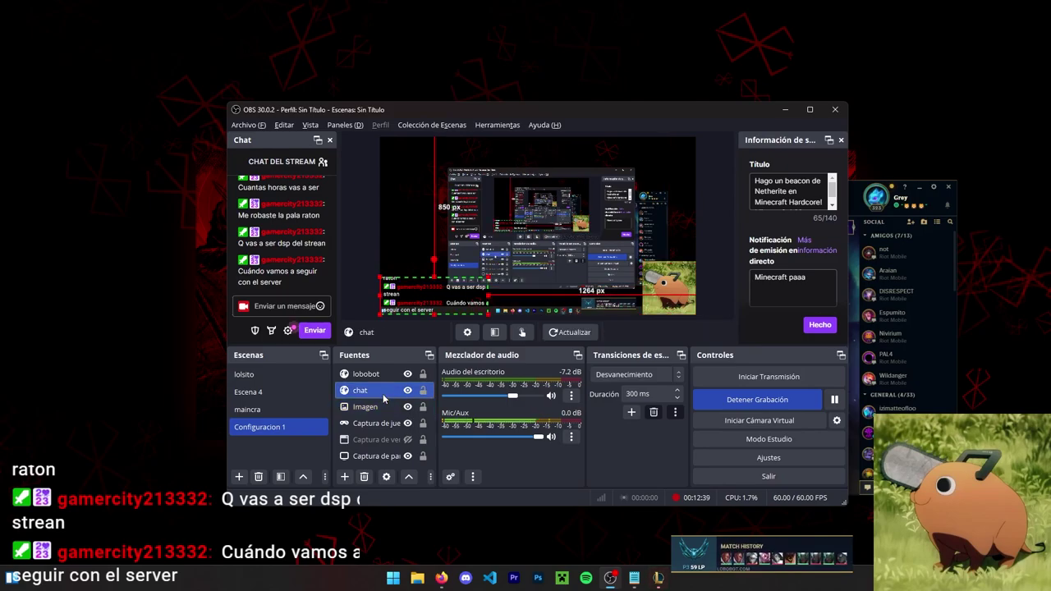
click(345, 476)
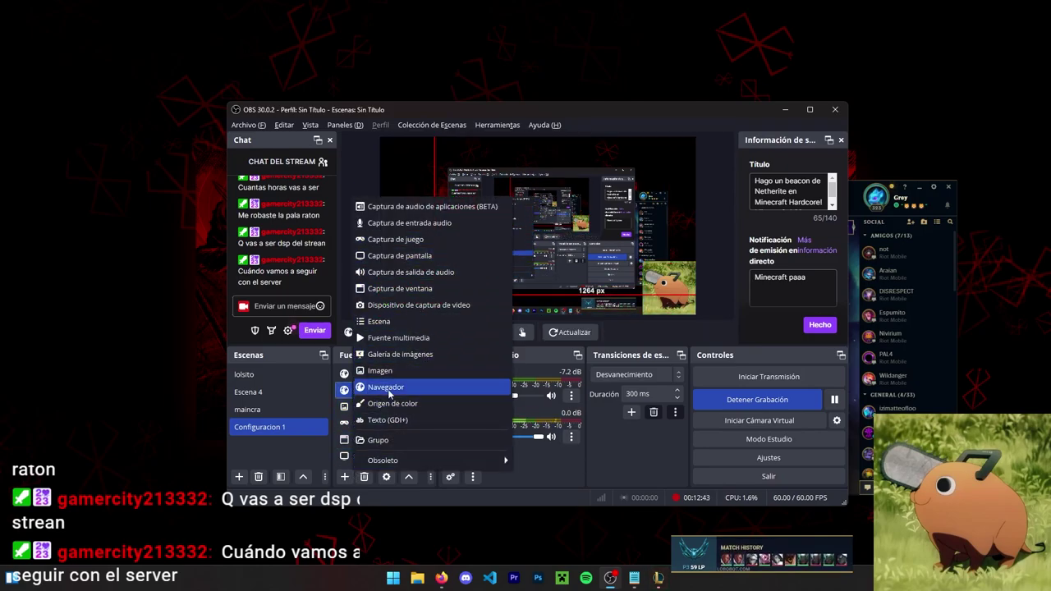
Add browser source Navegador 2, review its widget address in Propiedades, and close it
click(388, 390)
click(550, 377)
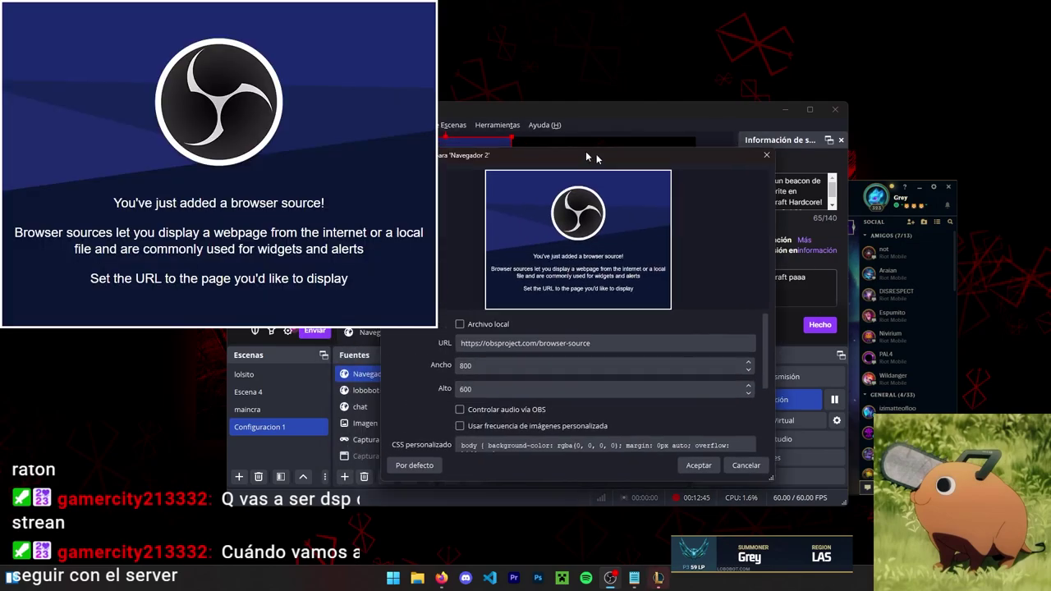
click(790, 547)
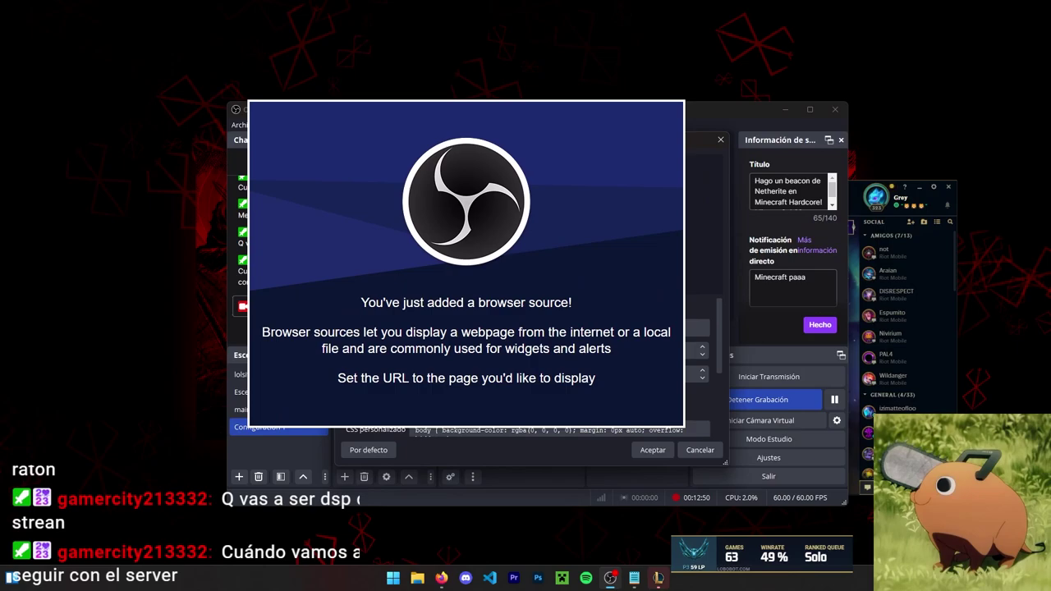
drag(597, 137, 942, 189)
drag(839, 201, 781, 156)
drag(838, 329, 780, 329)
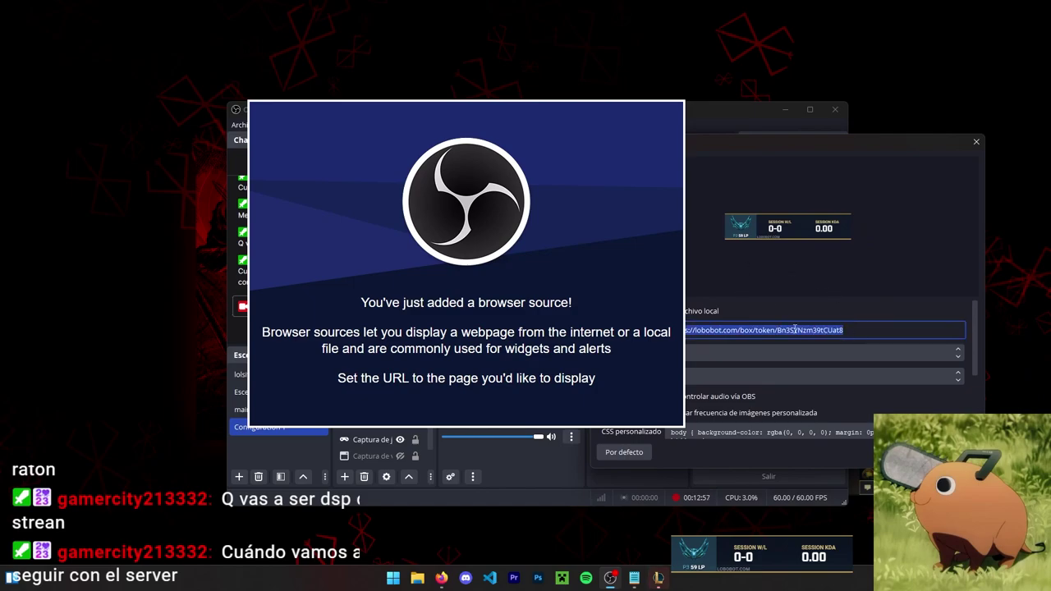
click(846, 330)
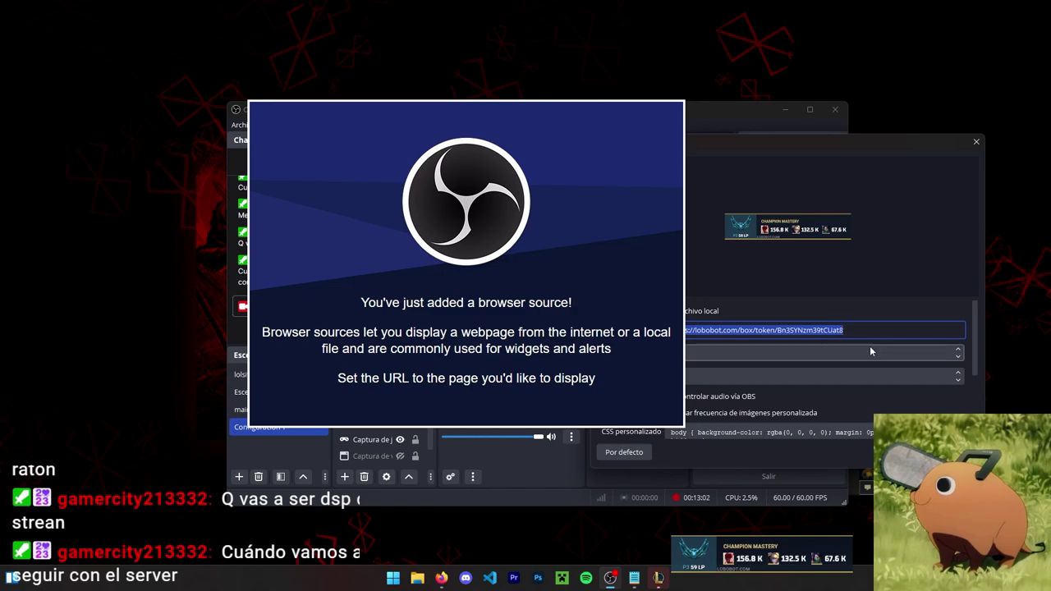
drag(984, 136, 1042, 133)
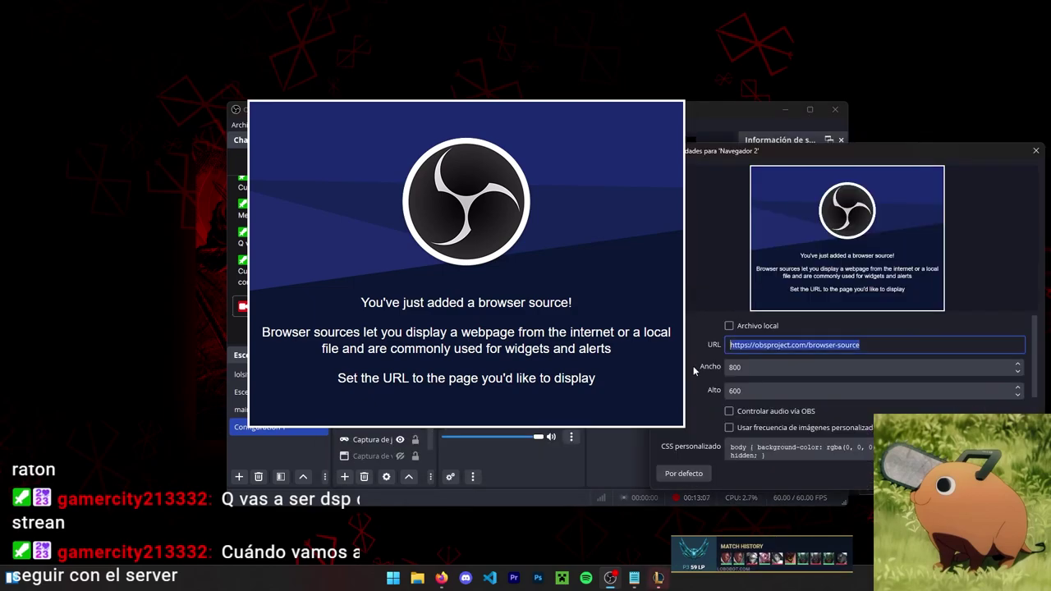
key(Return)
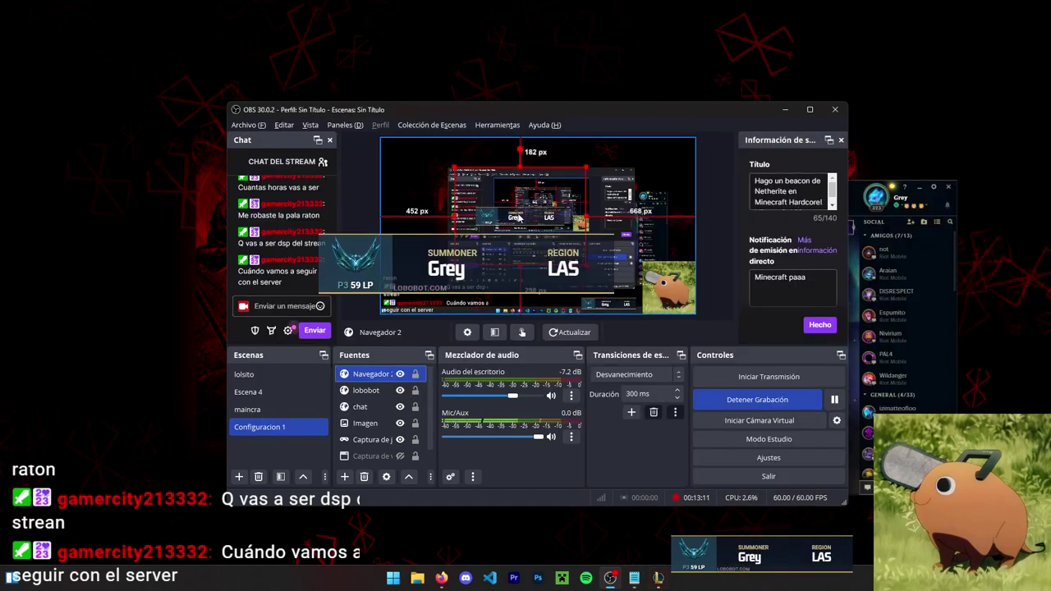
right_click(369, 374)
mouse_move(430, 194)
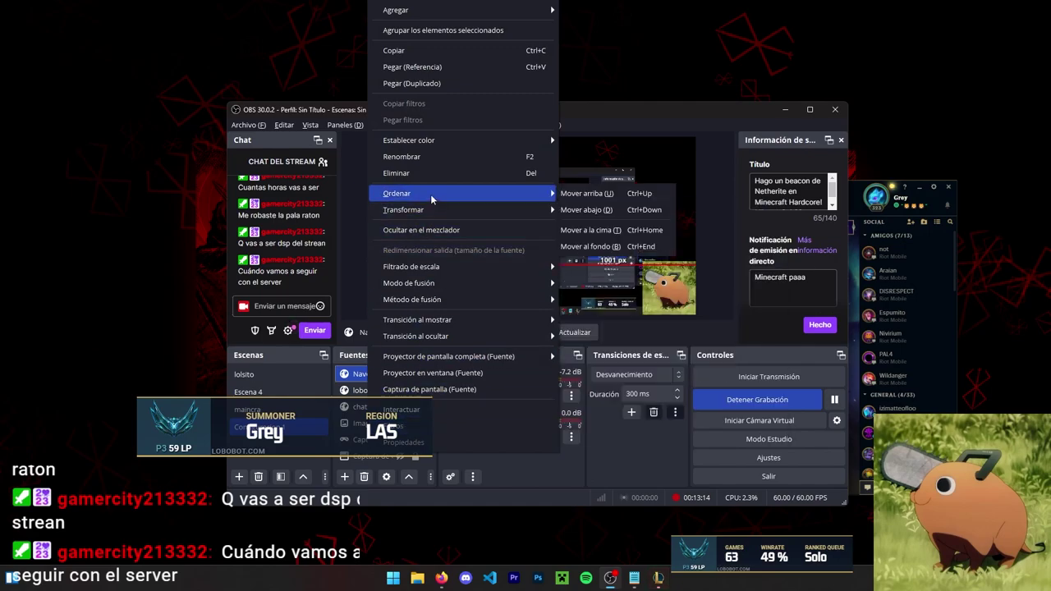
key(Escape)
double_click(370, 394)
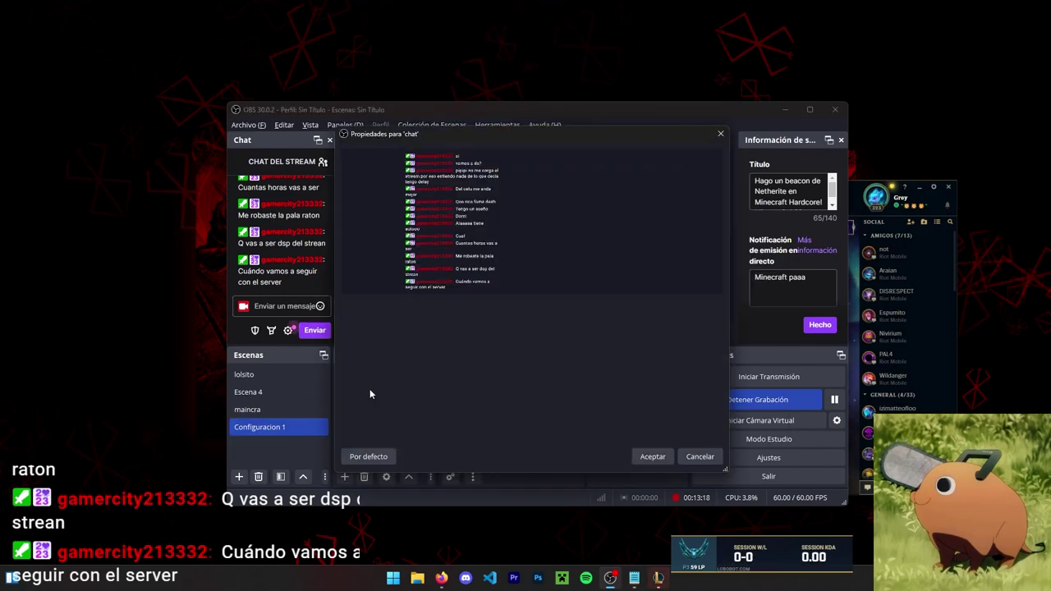
click(672, 326)
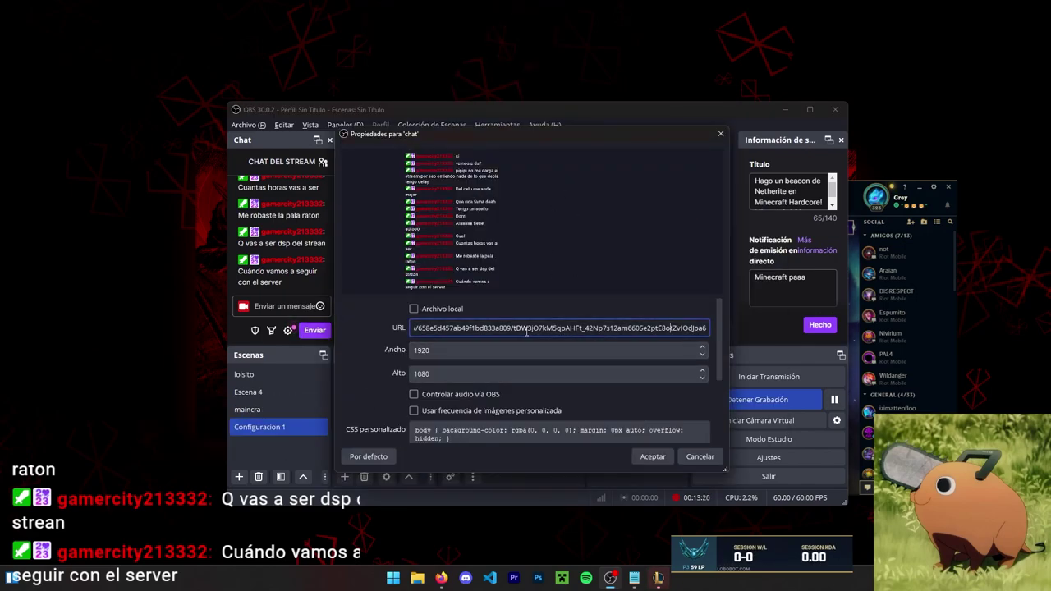
key(Home)
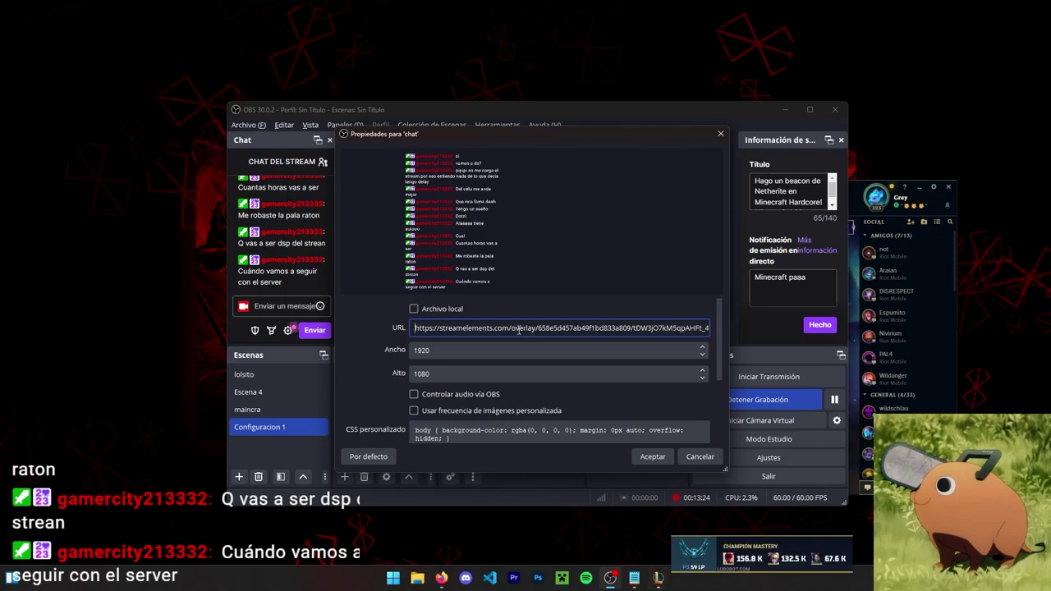
drag(528, 138, 623, 116)
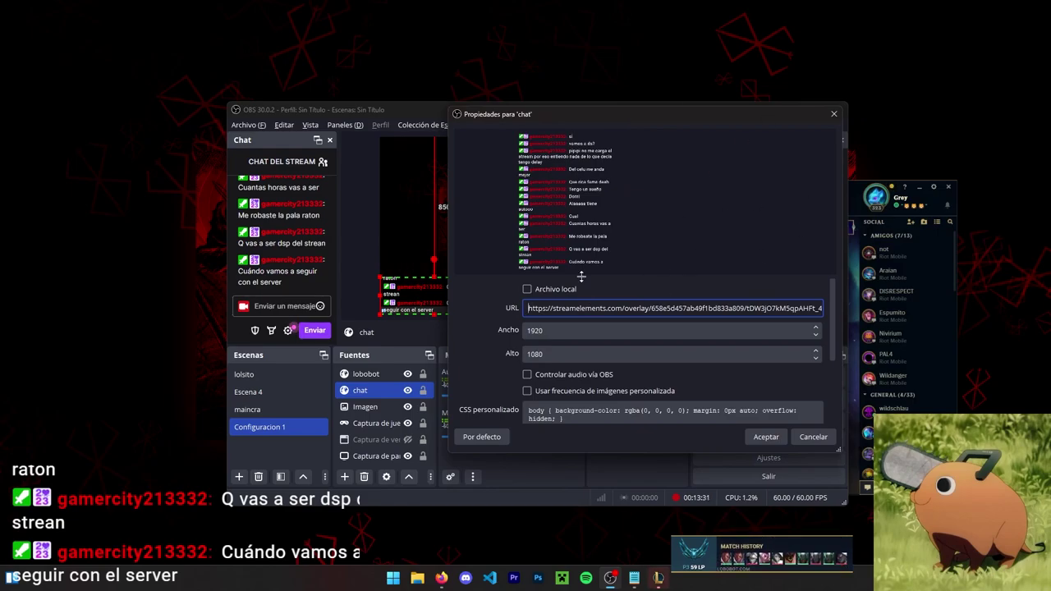
click(833, 114)
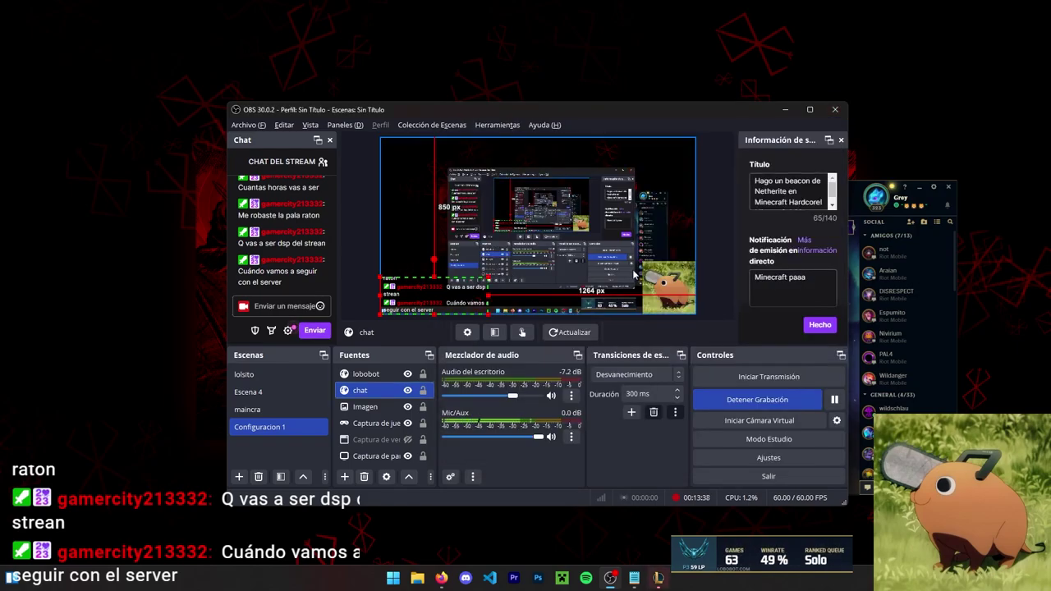
click(365, 406)
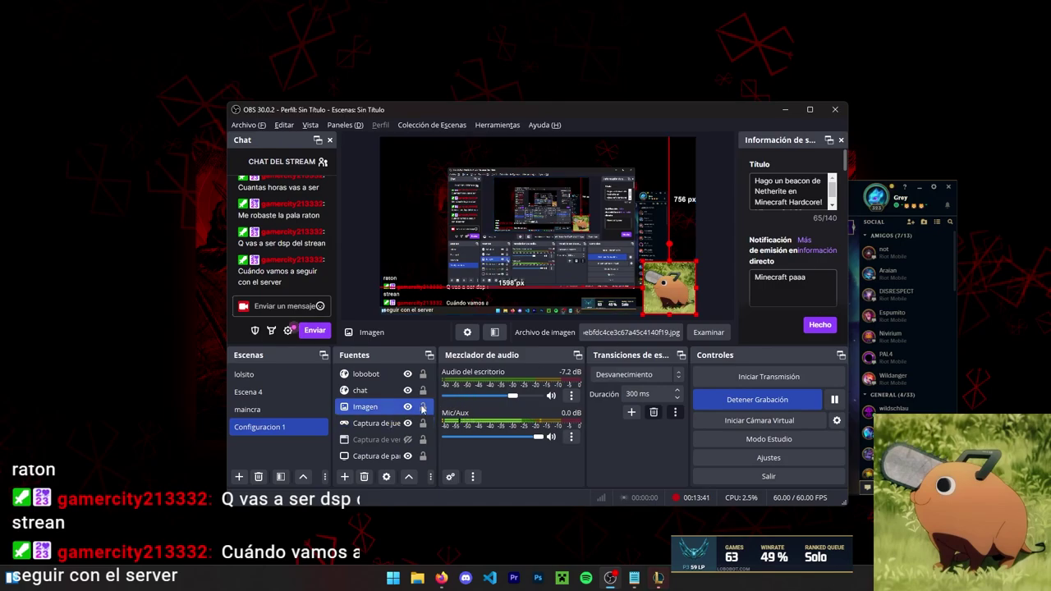
Open a Ranked Solo/Duo lobby in the League client, then switch OBS to the maincra scene
click(376, 439)
shift+click(380, 457)
click(407, 439)
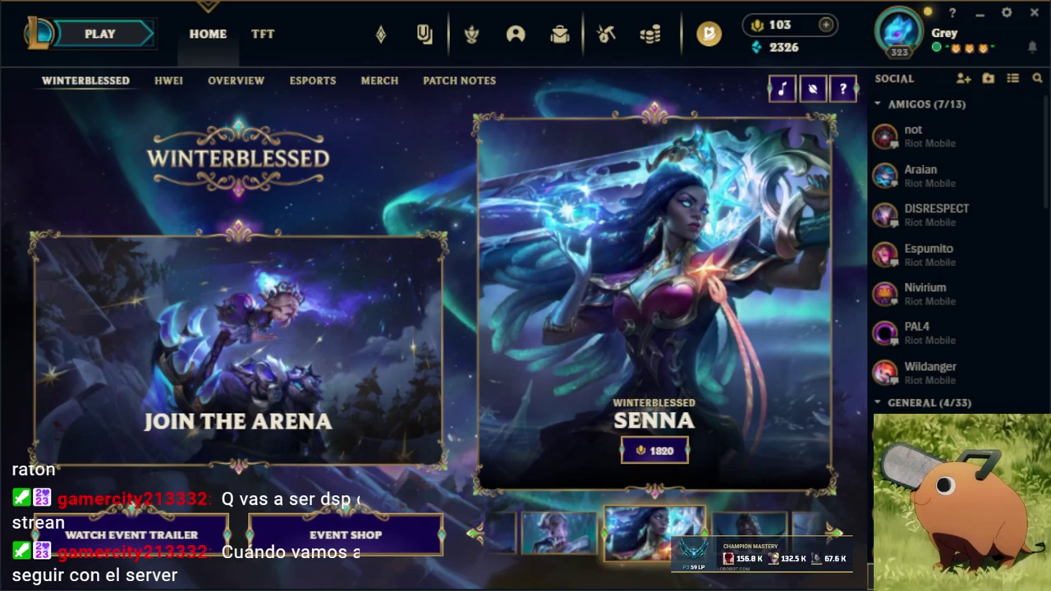
click(138, 40)
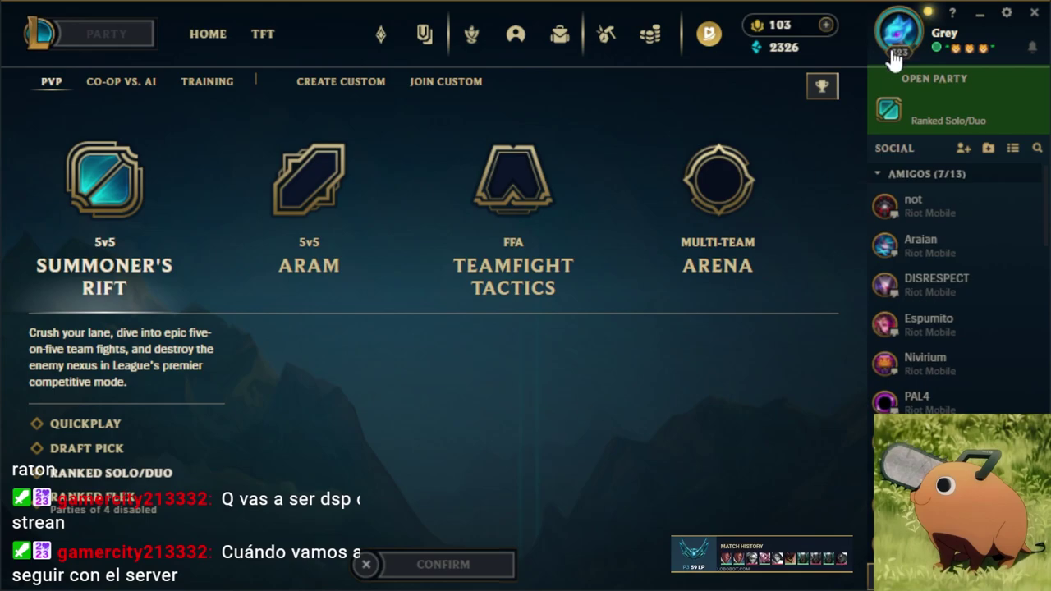
click(980, 14)
click(425, 405)
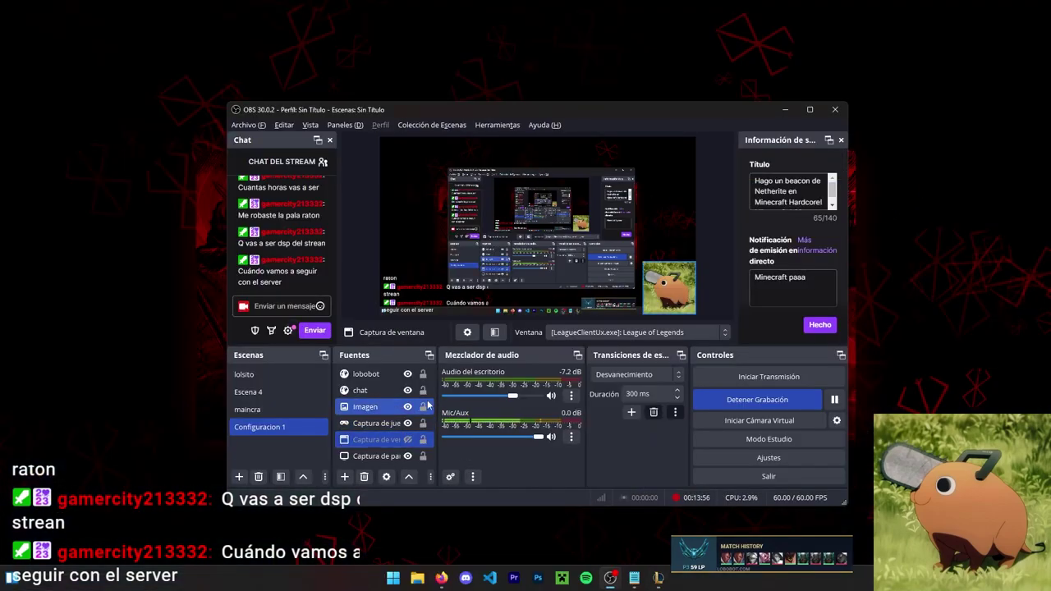
click(291, 409)
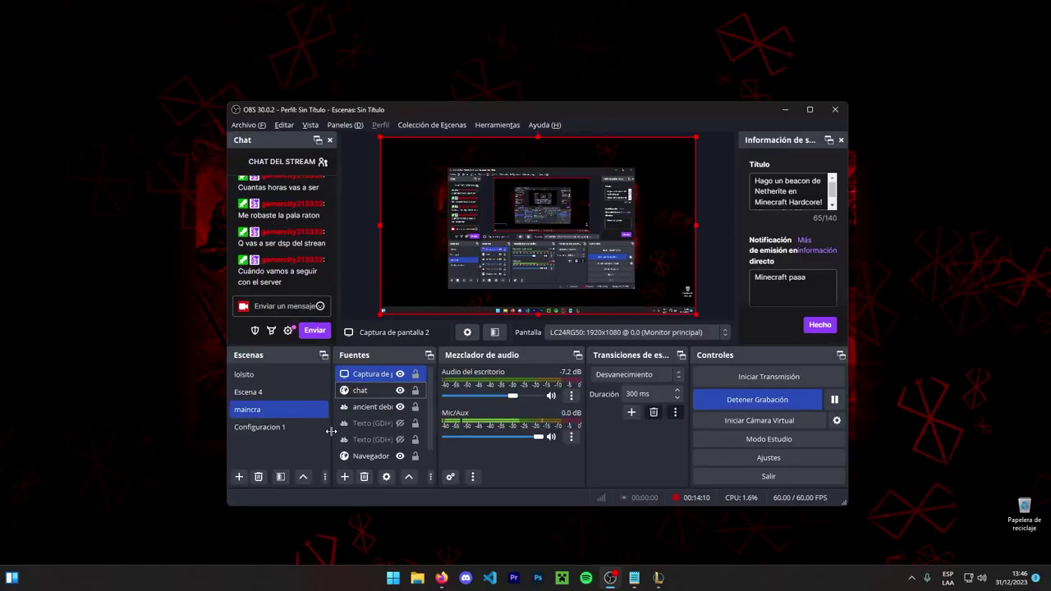
Move the screen capture lower in maincra's sources and select the game capture and Navegador sources
drag(361, 375, 358, 450)
click(395, 460)
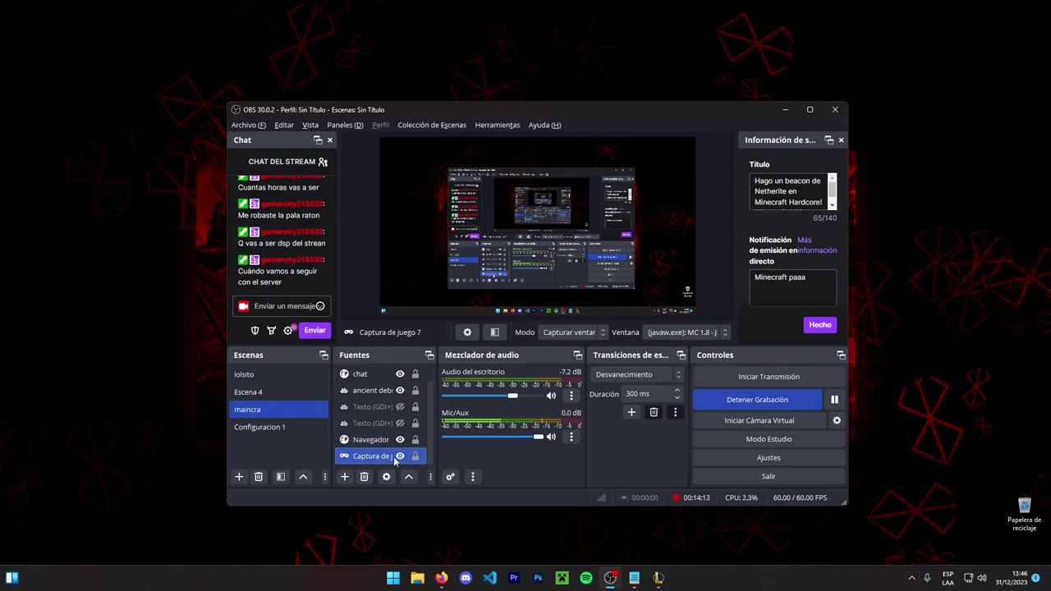
click(369, 441)
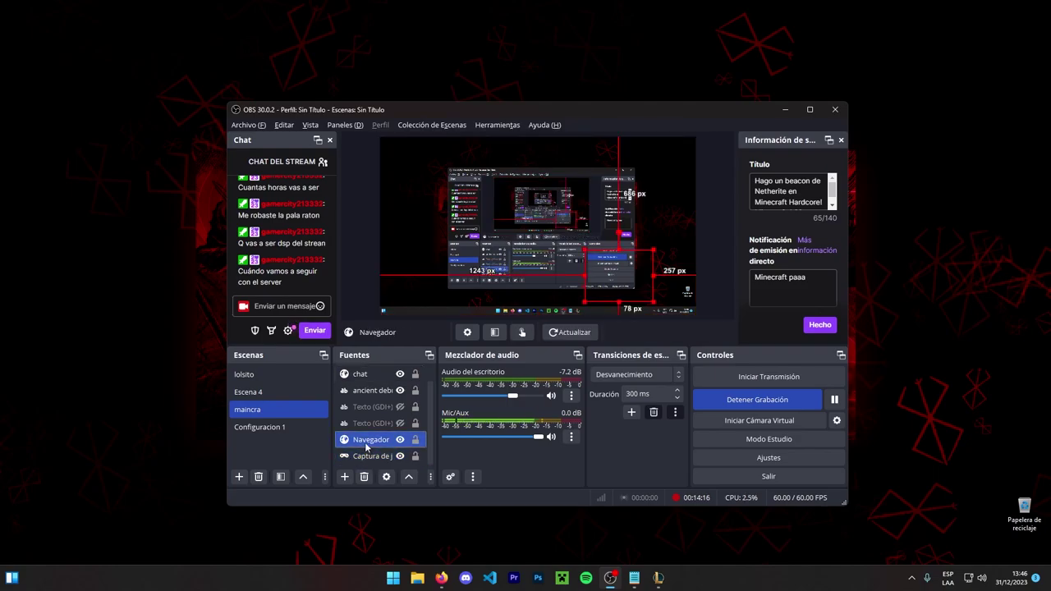
Review the Navegador source's properties in the Configuracion 1 scene, then close them
click(267, 374)
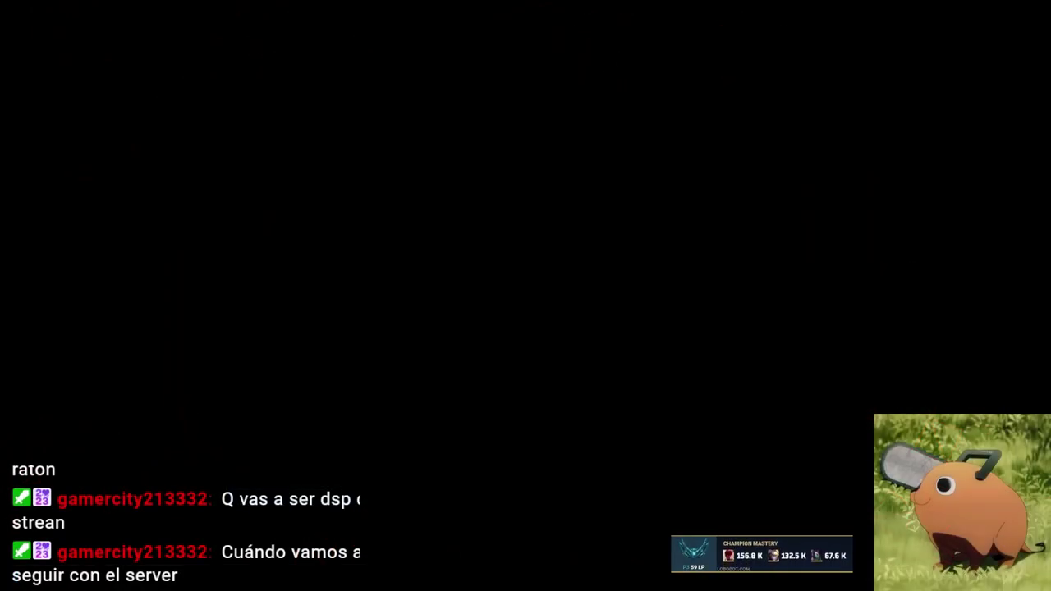
click(259, 427)
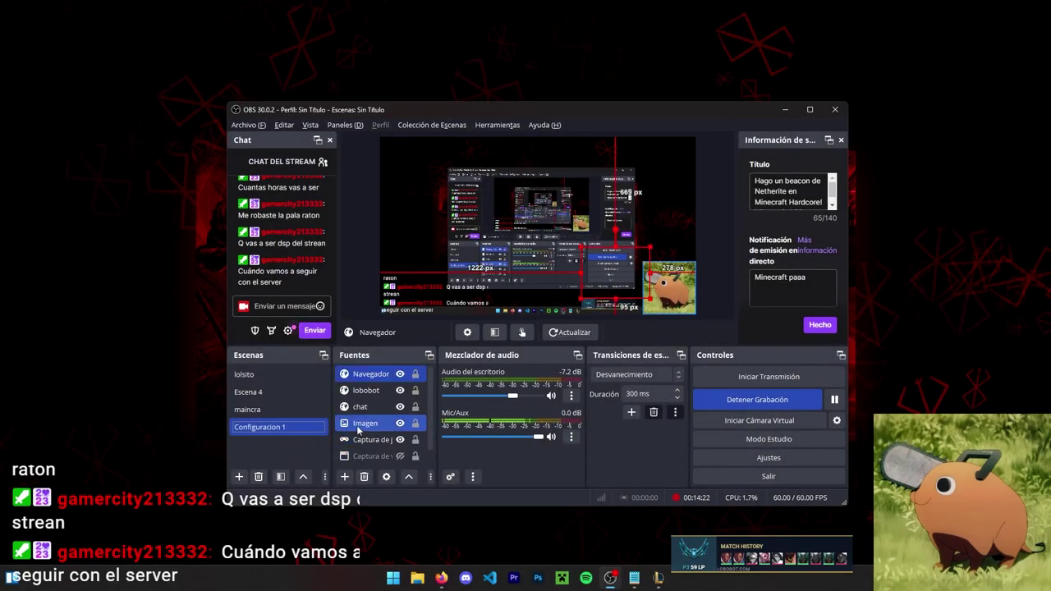
double_click(377, 374)
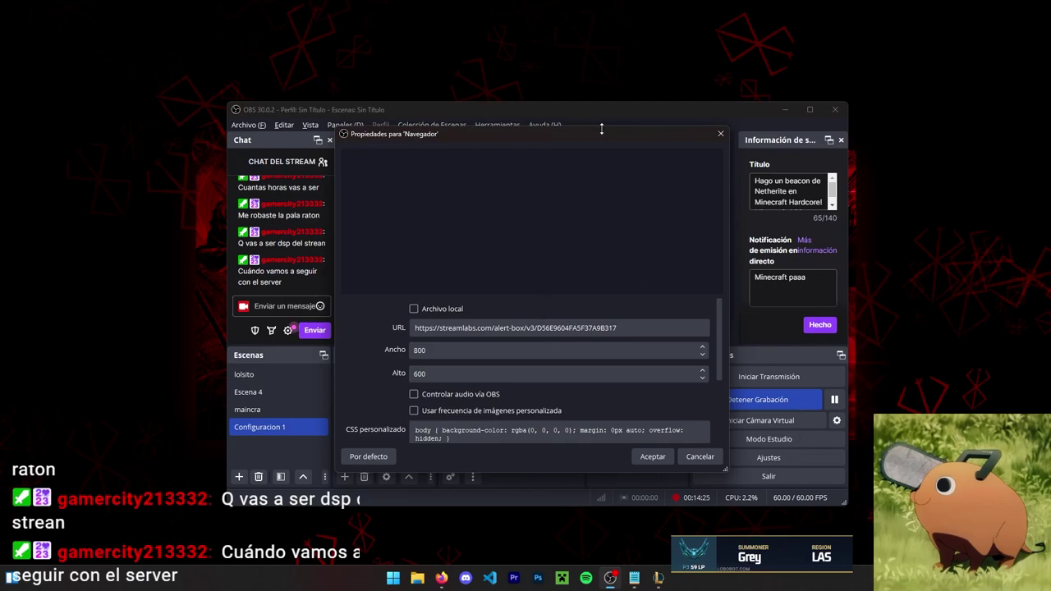
drag(629, 133, 854, 136)
click(898, 143)
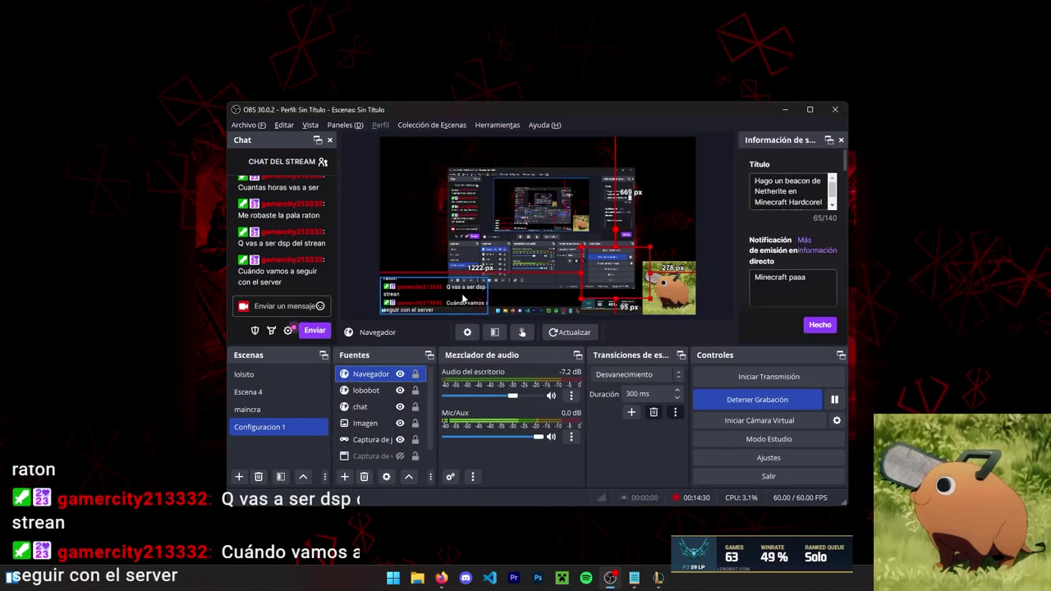
Toggle both Texto (GDI+) sources in maincra and move Captura de pantalla to third place
click(270, 409)
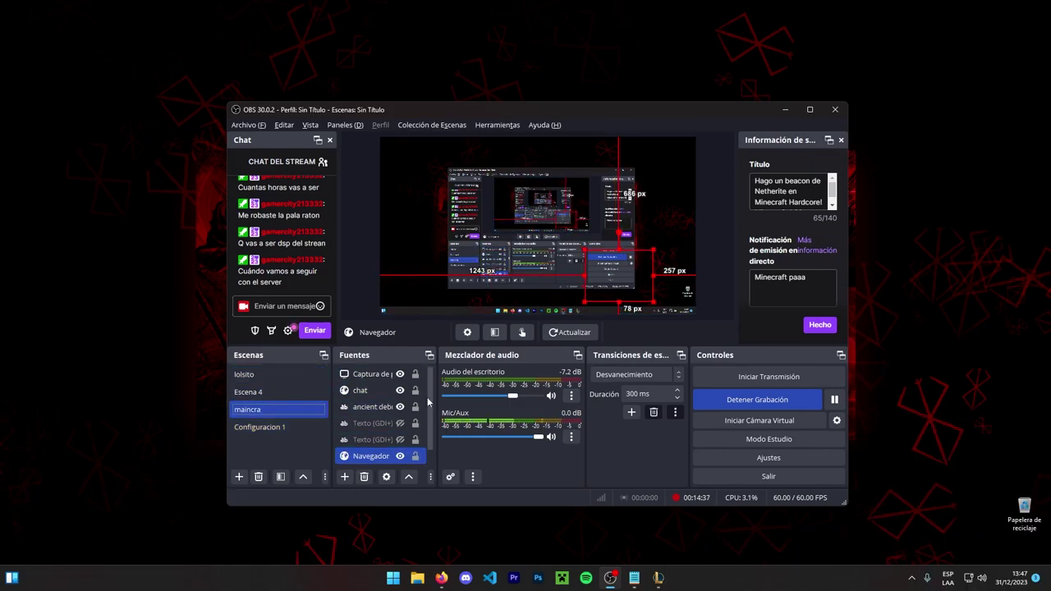
scroll(376, 448, down, 1)
click(373, 458)
click(374, 446)
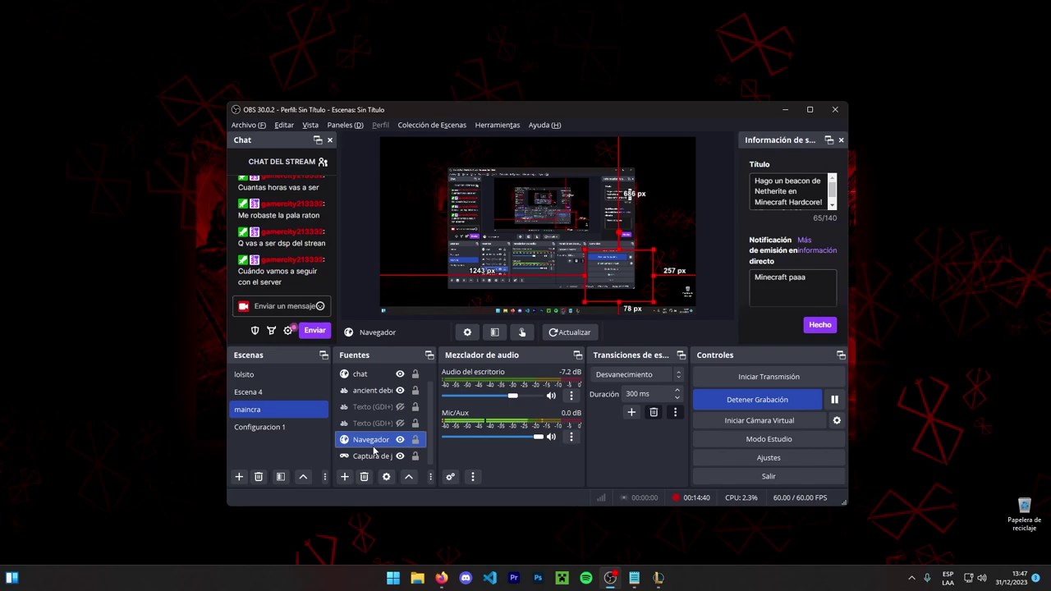
click(400, 422)
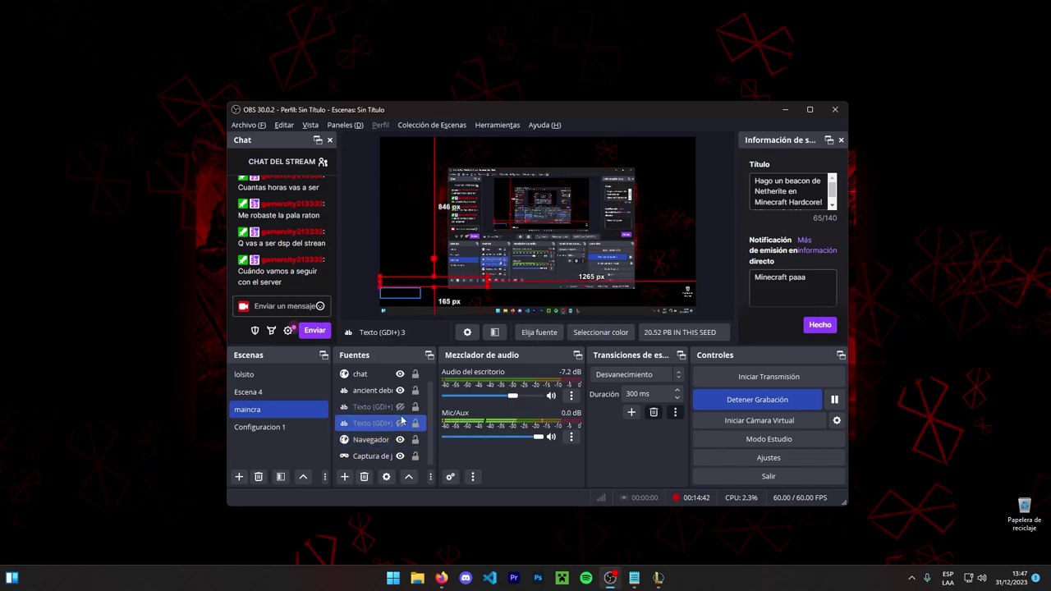
click(400, 409)
scroll(394, 402, up, 1)
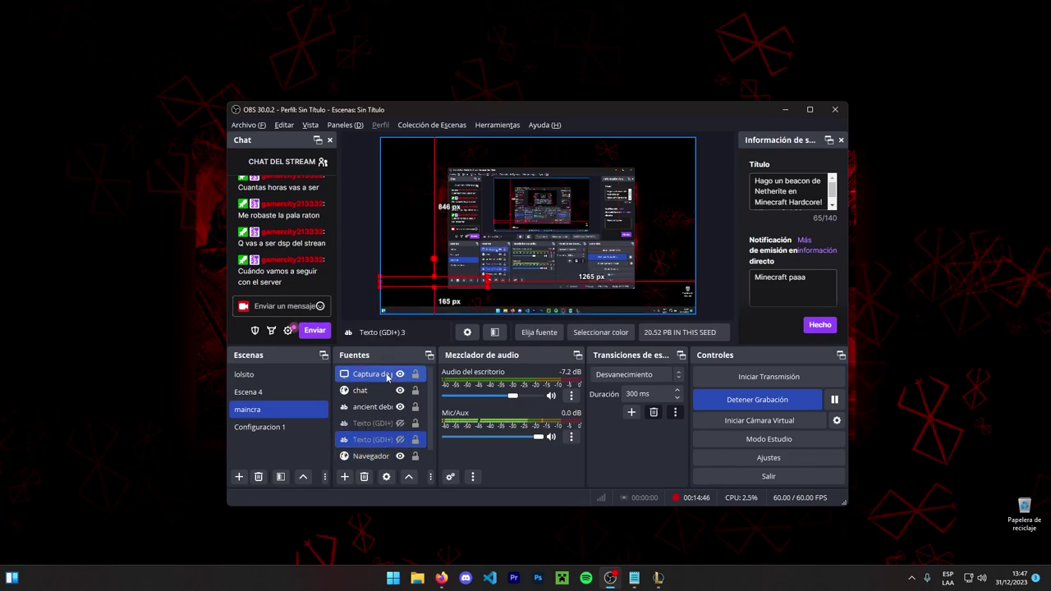
drag(382, 379, 378, 423)
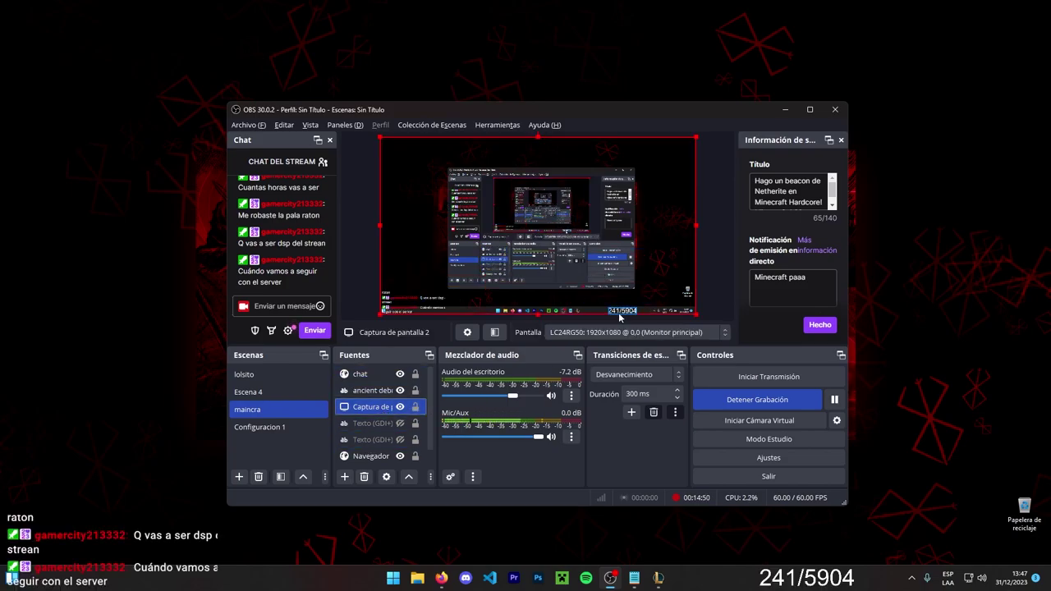
Check maincra's sources and the add-source list, then cycle through lolsito and Configuracion 1 back to maincra
click(377, 391)
click(348, 475)
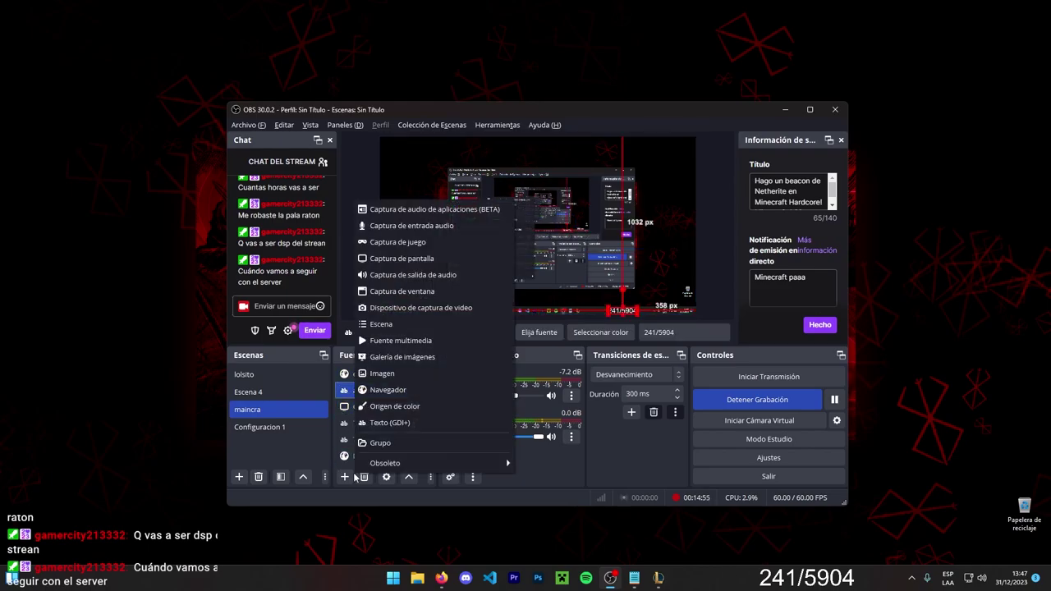
click(334, 392)
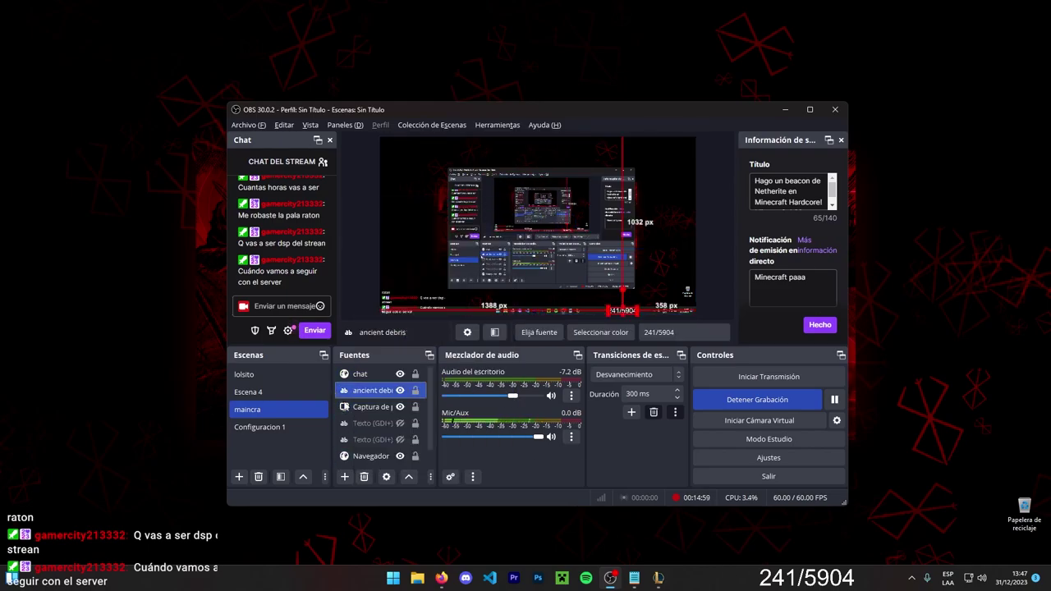
click(362, 373)
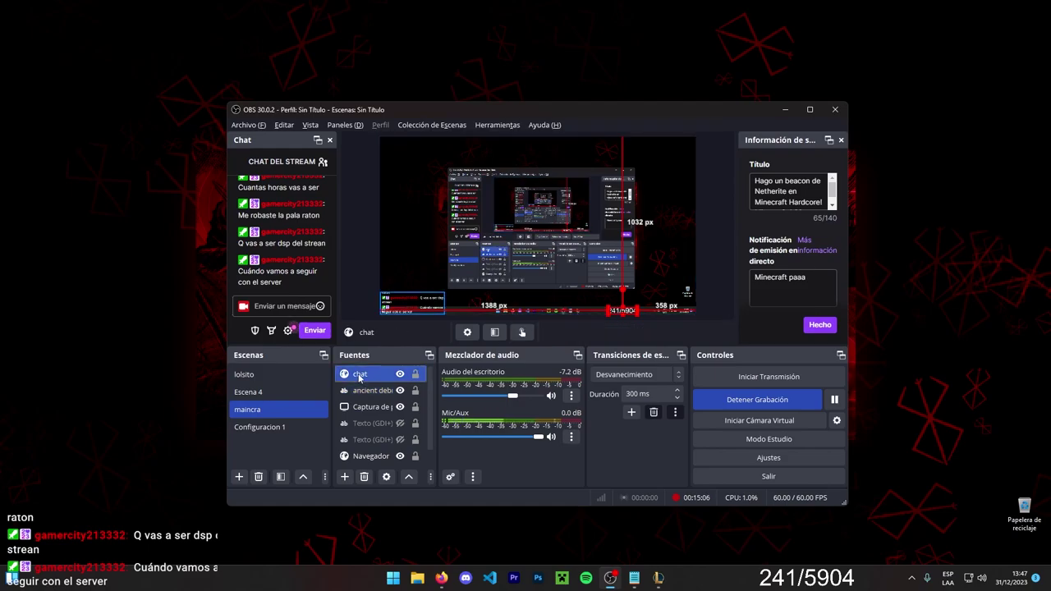
click(245, 374)
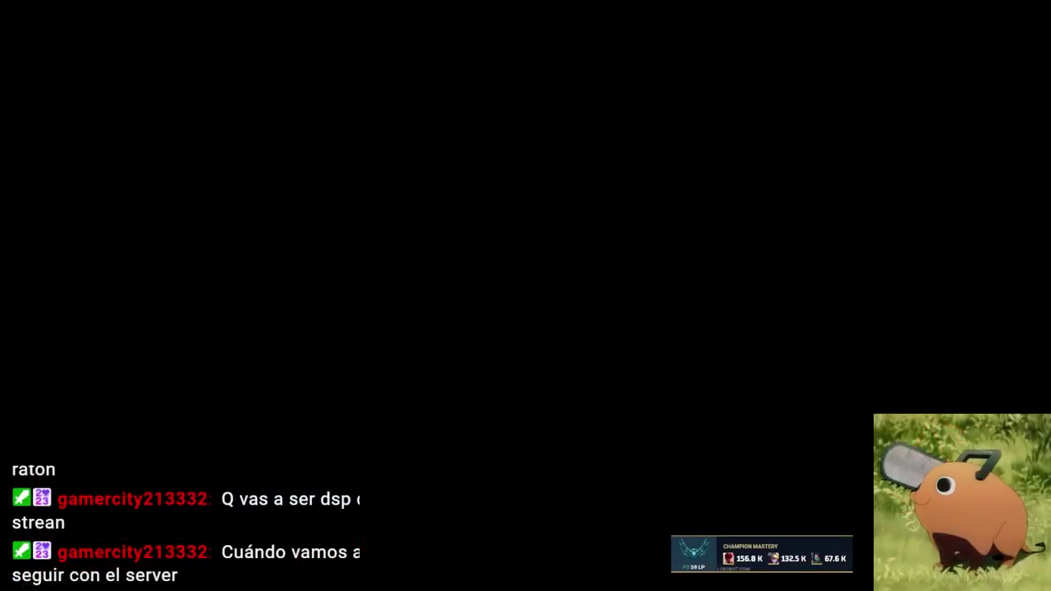
click(260, 426)
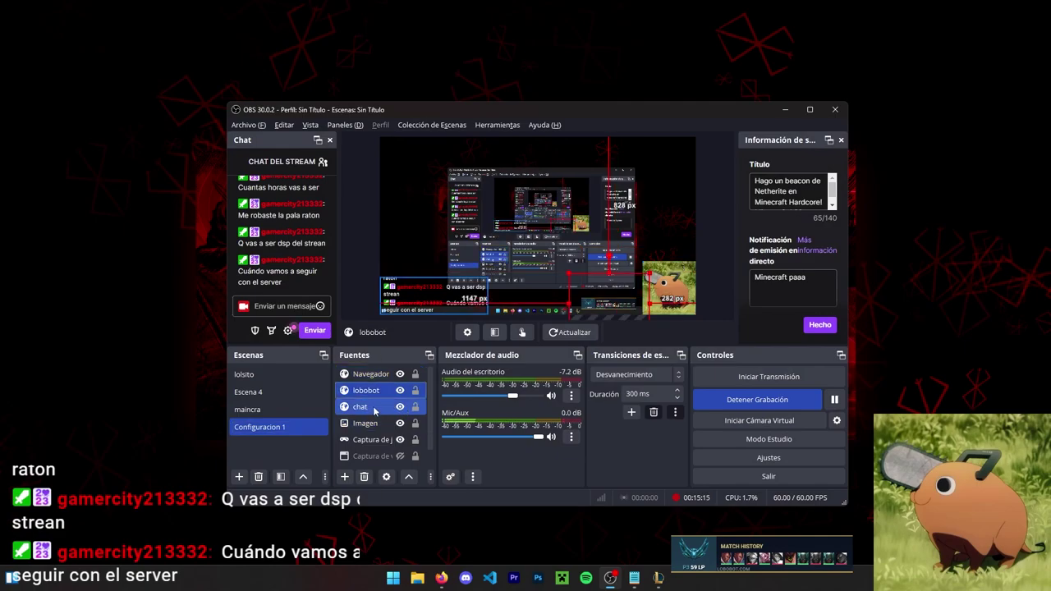
click(247, 408)
Delete the Texto (GDI+) source from maincra, confirming the removal with Sí
click(359, 406)
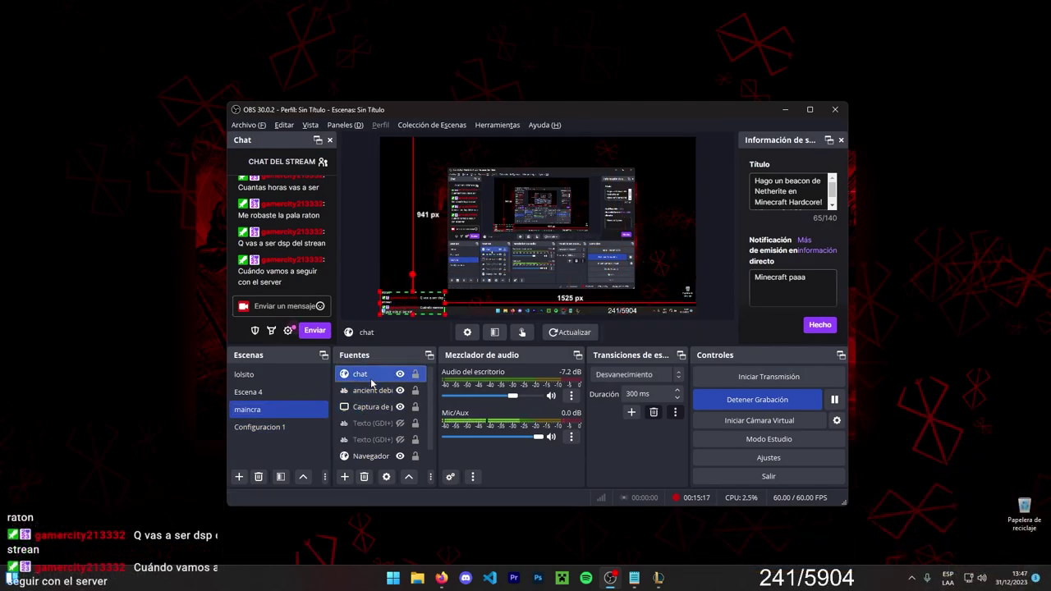
scroll(365, 427, down, 1)
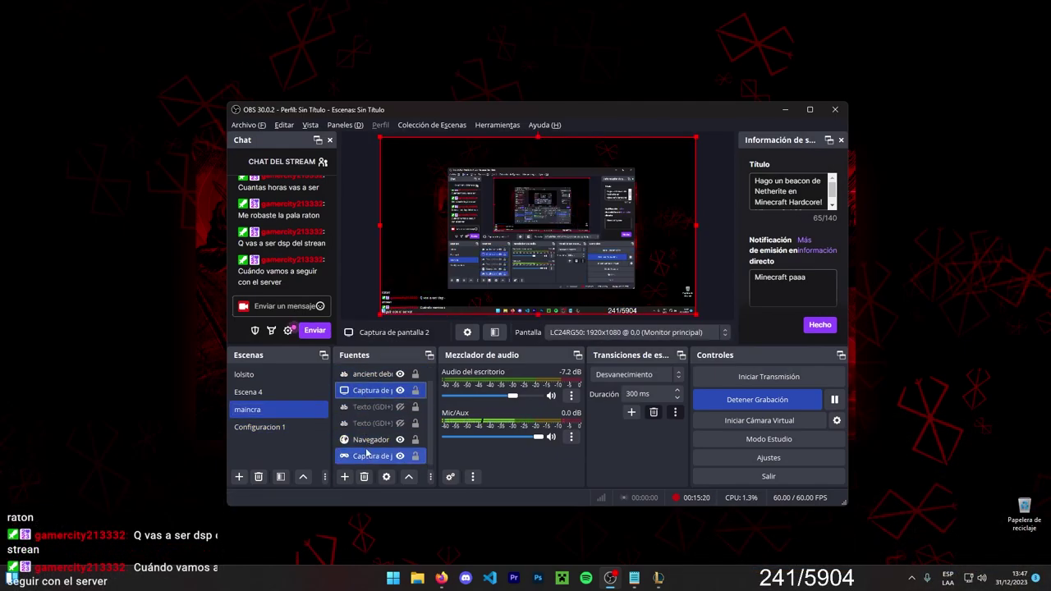
click(365, 441)
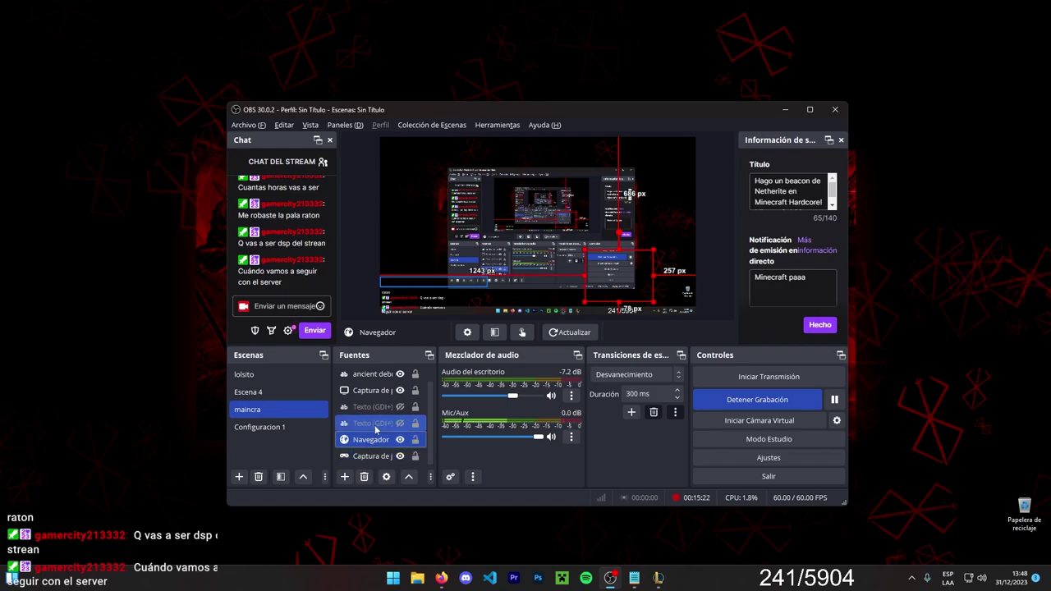
click(371, 408)
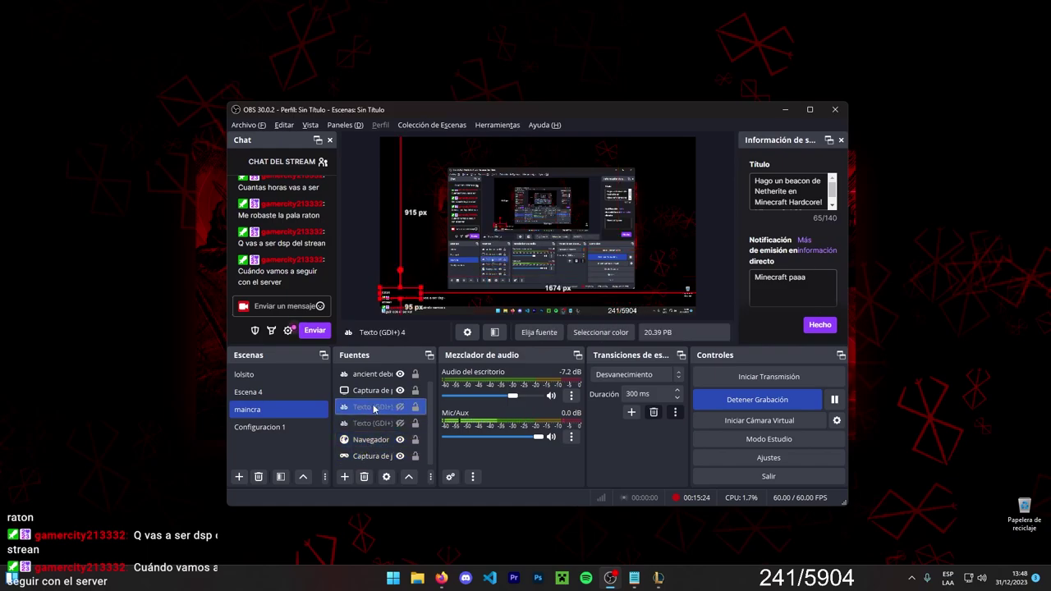
key(Delete)
click(577, 320)
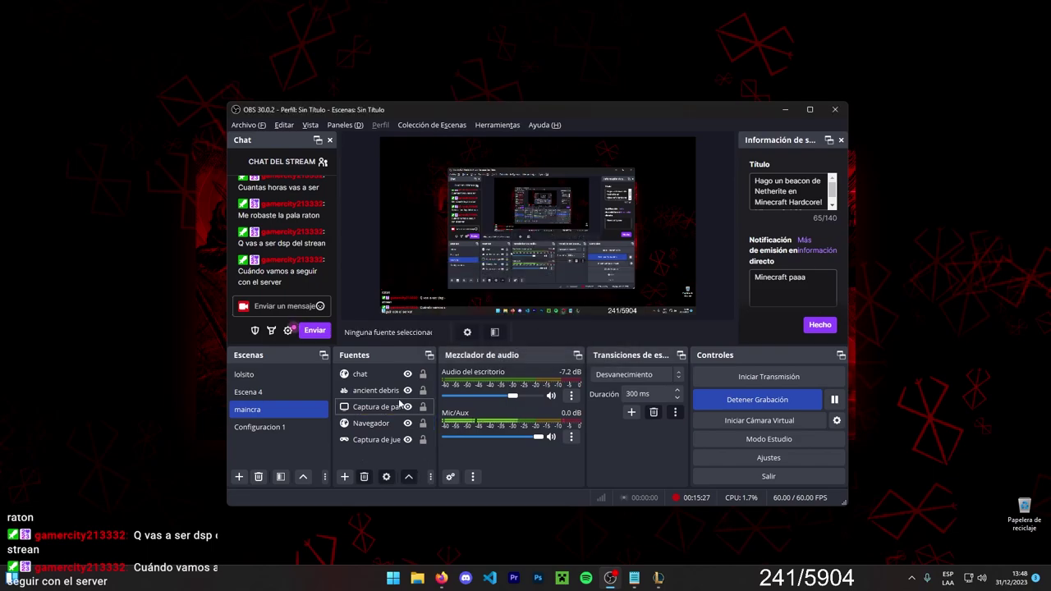
click(370, 439)
Move the Captura de pantalla source below Navegador in maincra's source list
click(386, 423)
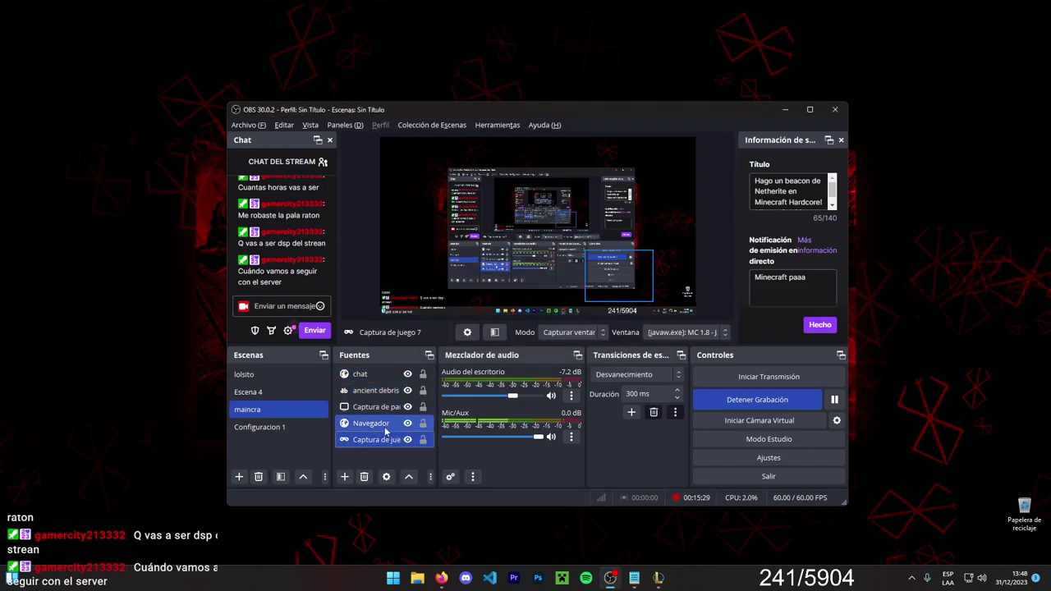
click(382, 406)
drag(382, 406, 377, 445)
click(376, 444)
click(373, 422)
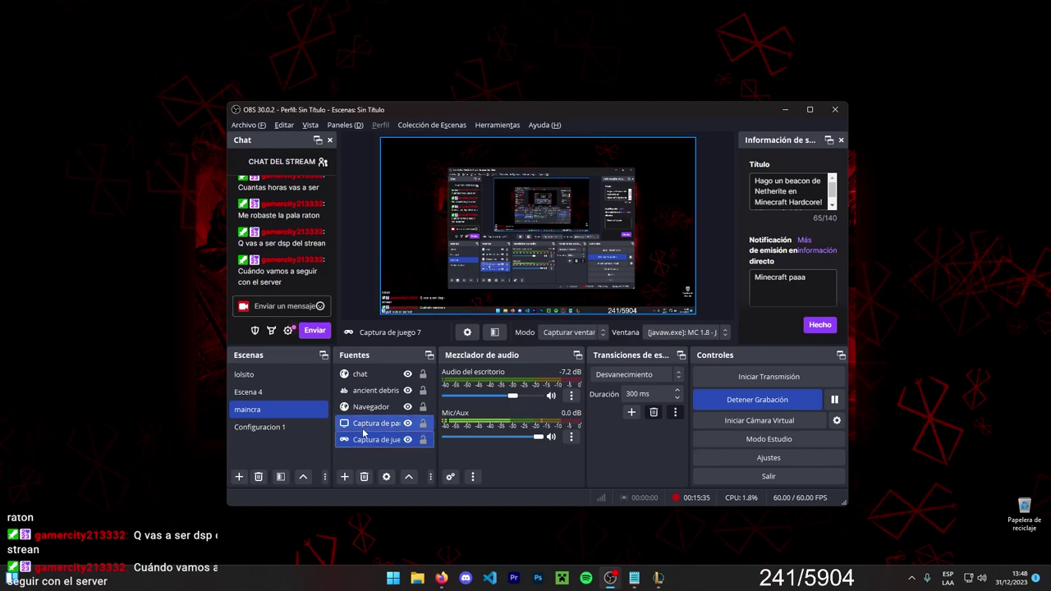
click(366, 442)
Confirm the game capture's Ventana setting still targets the Minecraft window
double_click(346, 441)
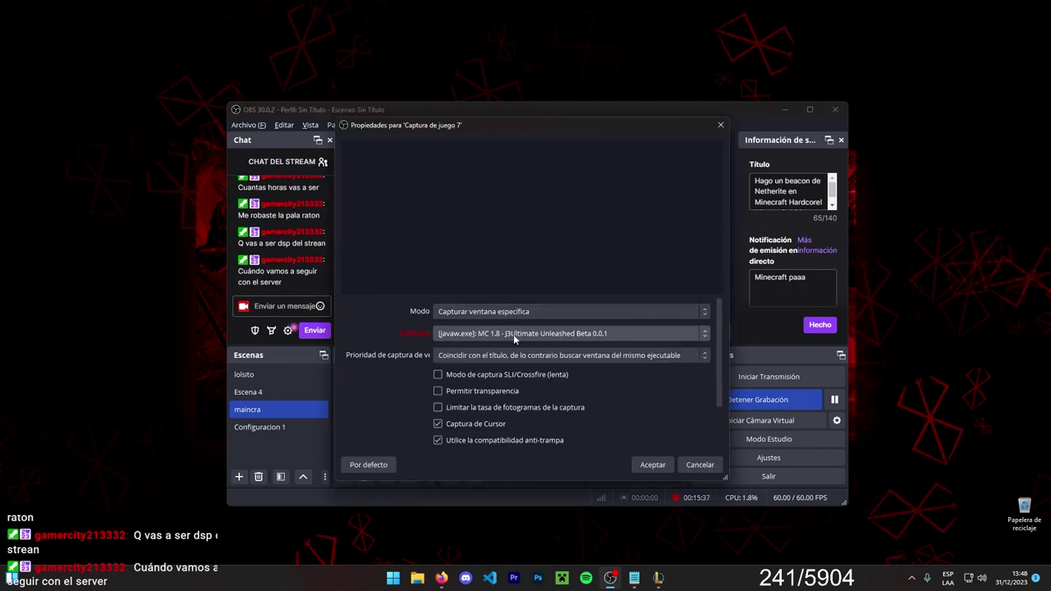
click(535, 337)
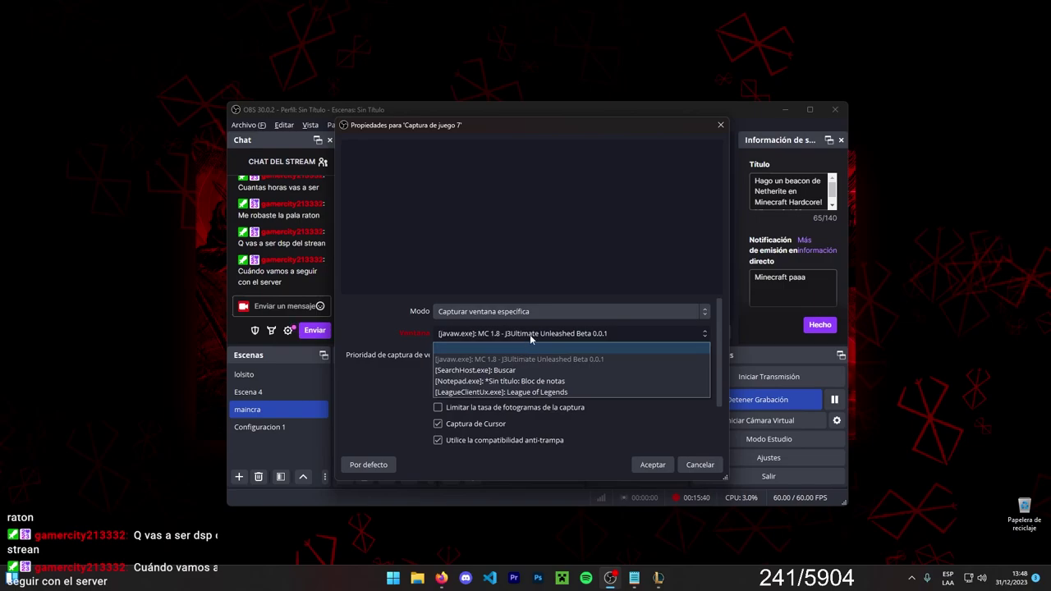
click(530, 348)
click(653, 464)
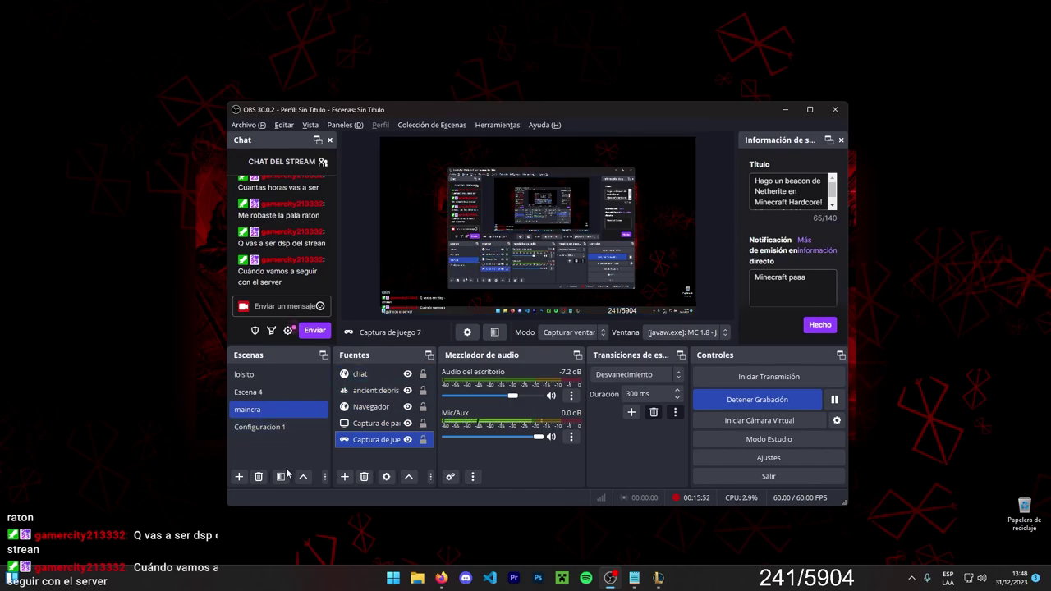
click(238, 476)
Cancel the new scene and make Escena 4 the current scene via Configuracion 1
key(Escape)
click(309, 430)
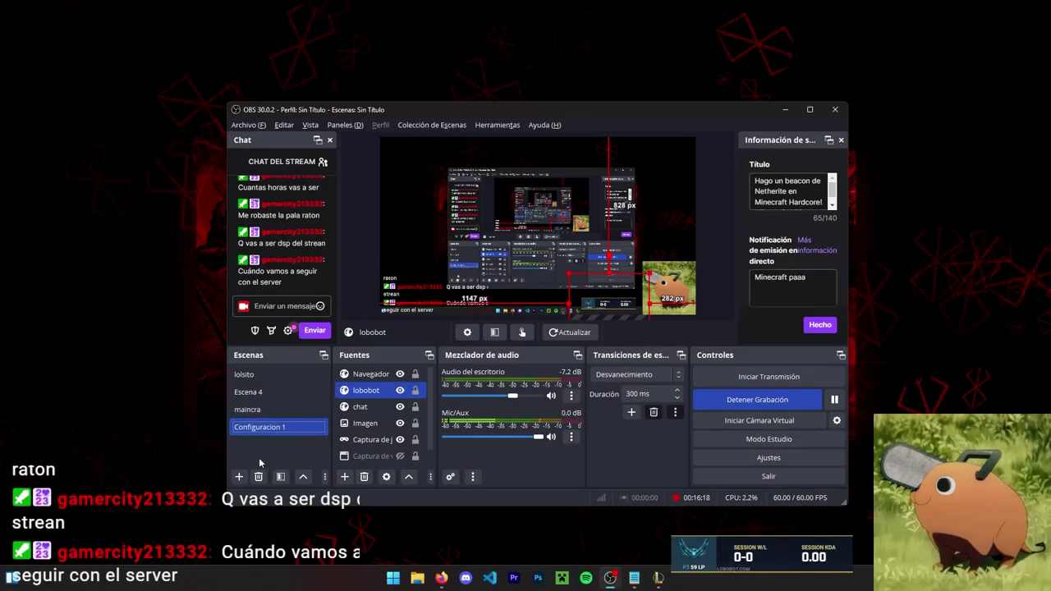
click(277, 392)
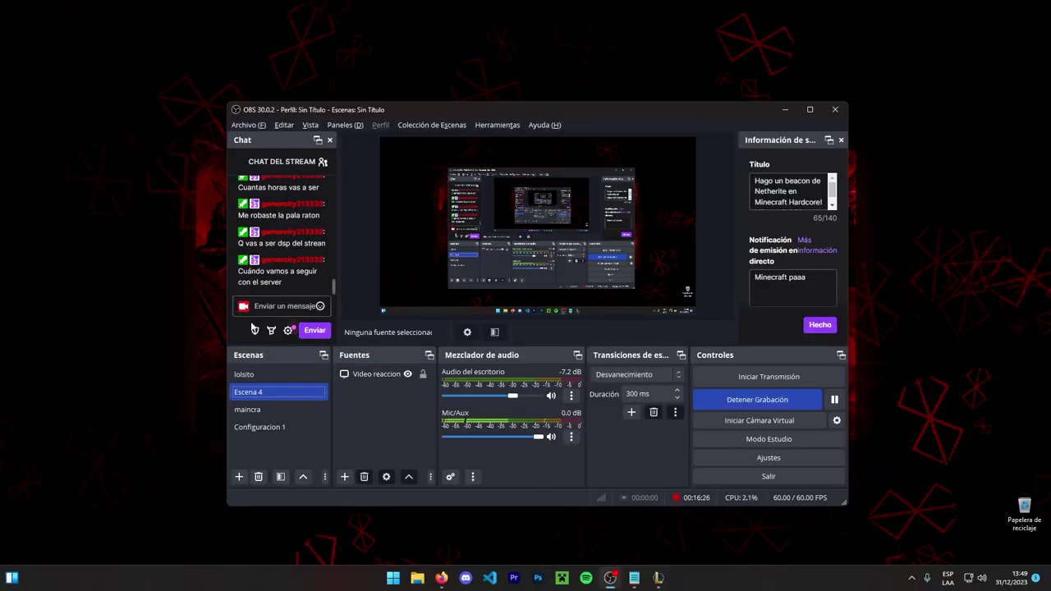
Minimize OBS, then restore it and reposition its window on the desktop
click(785, 109)
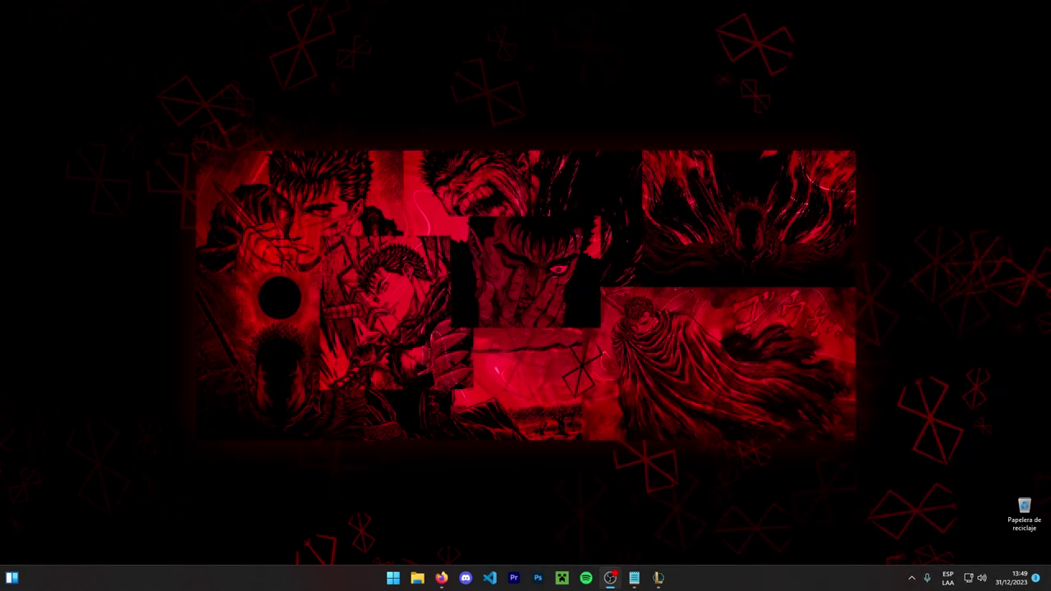
drag(555, 282, 684, 415)
drag(596, 445, 300, 324)
click(610, 578)
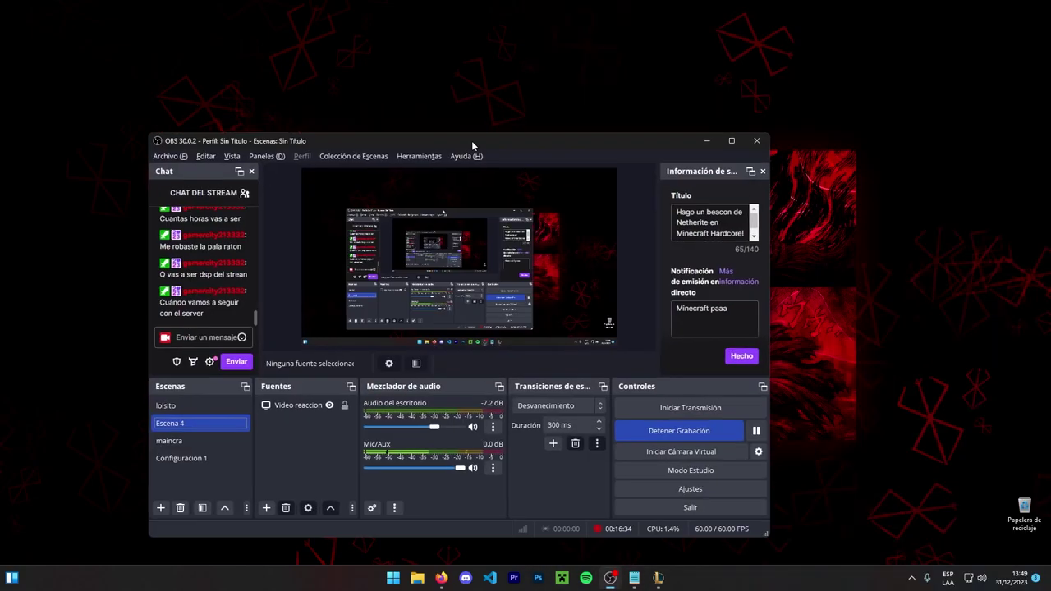
drag(469, 83, 550, 118)
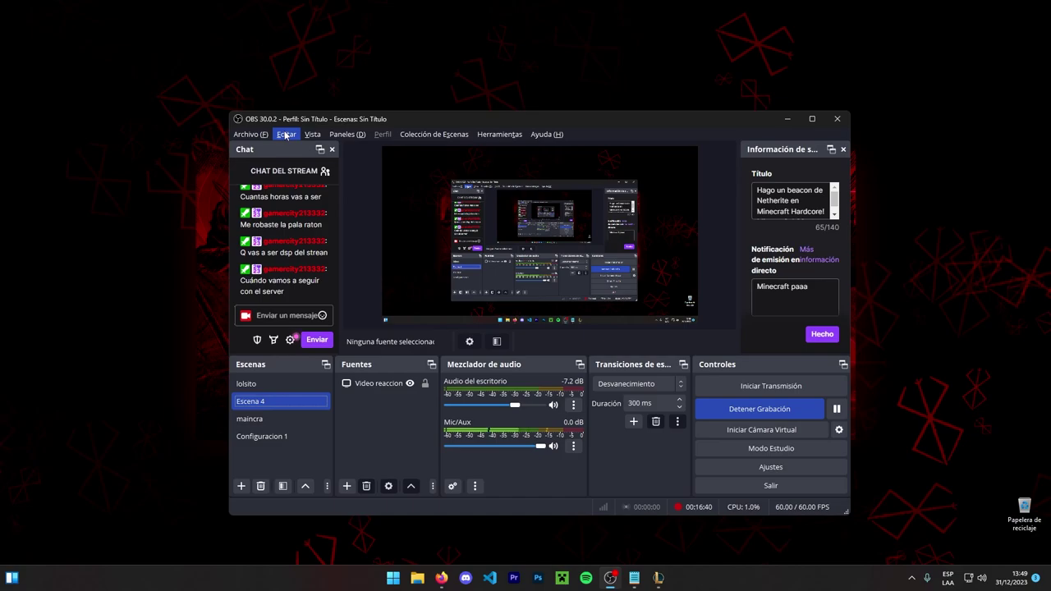
click(742, 465)
click(312, 155)
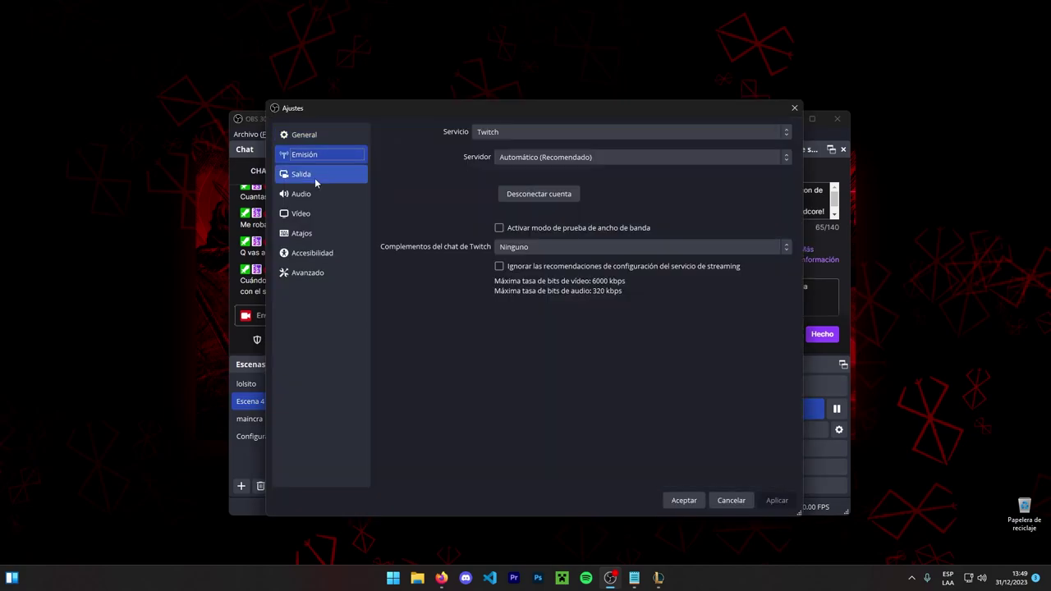
click(316, 213)
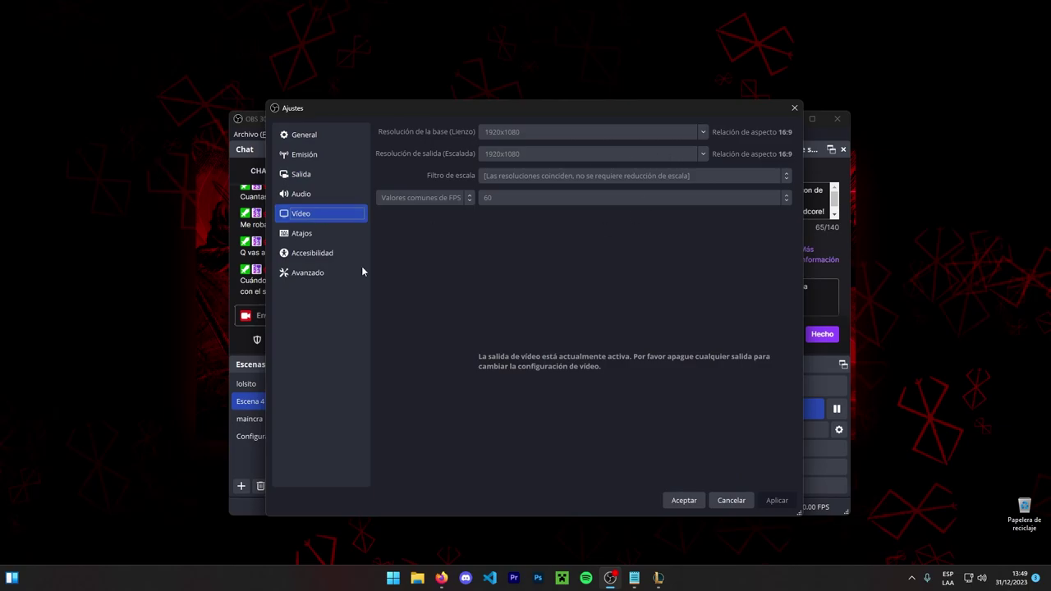
click(332, 232)
click(303, 194)
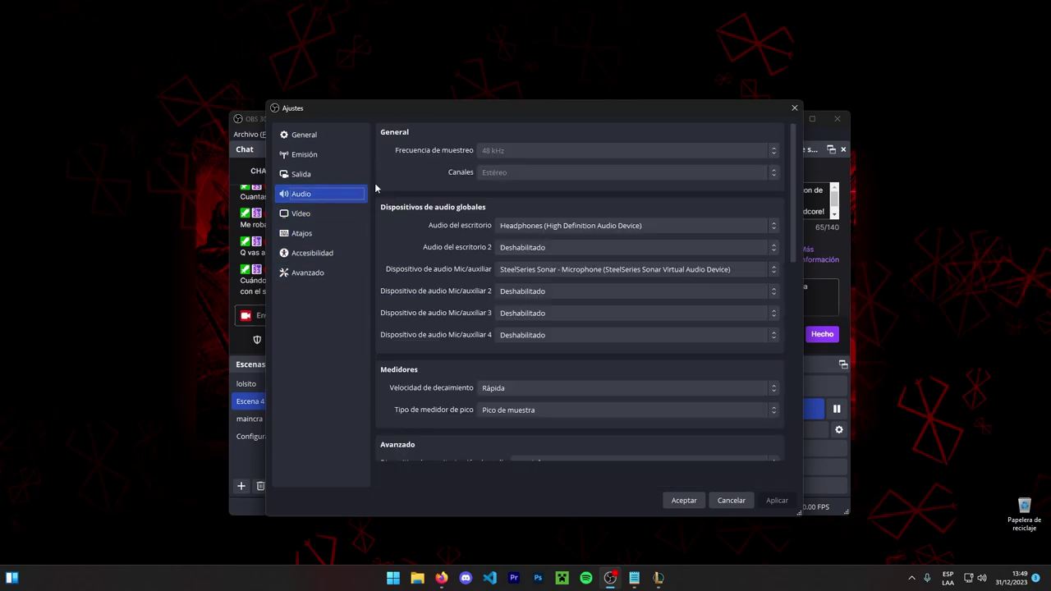
click(328, 135)
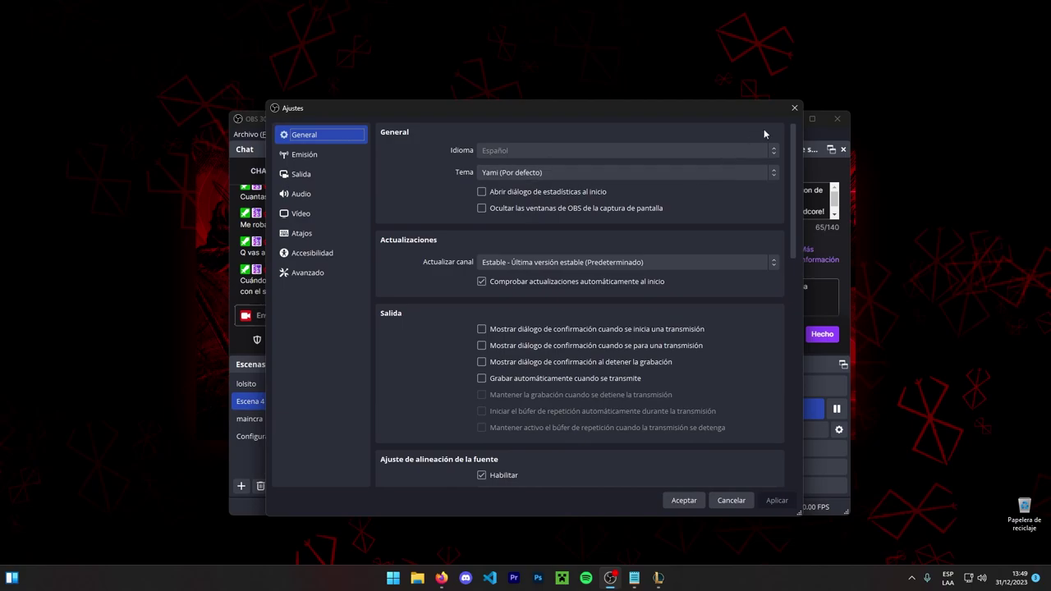
click(793, 108)
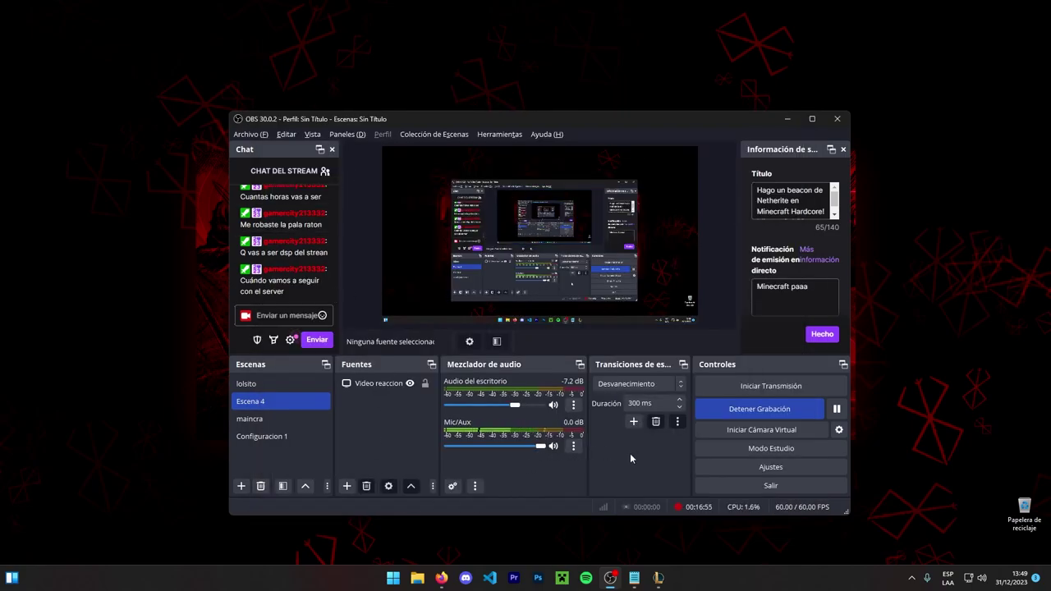
Re-dock the chat panel and widen the Información de stream panel, narrowing the preview
mouse_move(280, 144)
mouse_down()
mouse_move(367, 161)
mouse_move(281, 146)
mouse_up()
drag(740, 185, 693, 186)
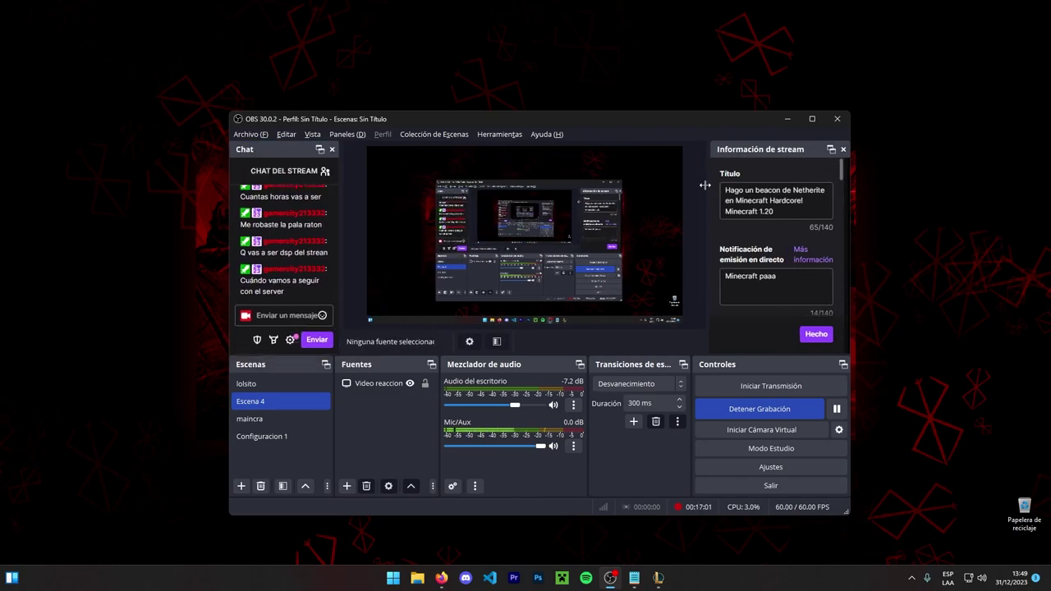
right_click(575, 175)
key(Escape)
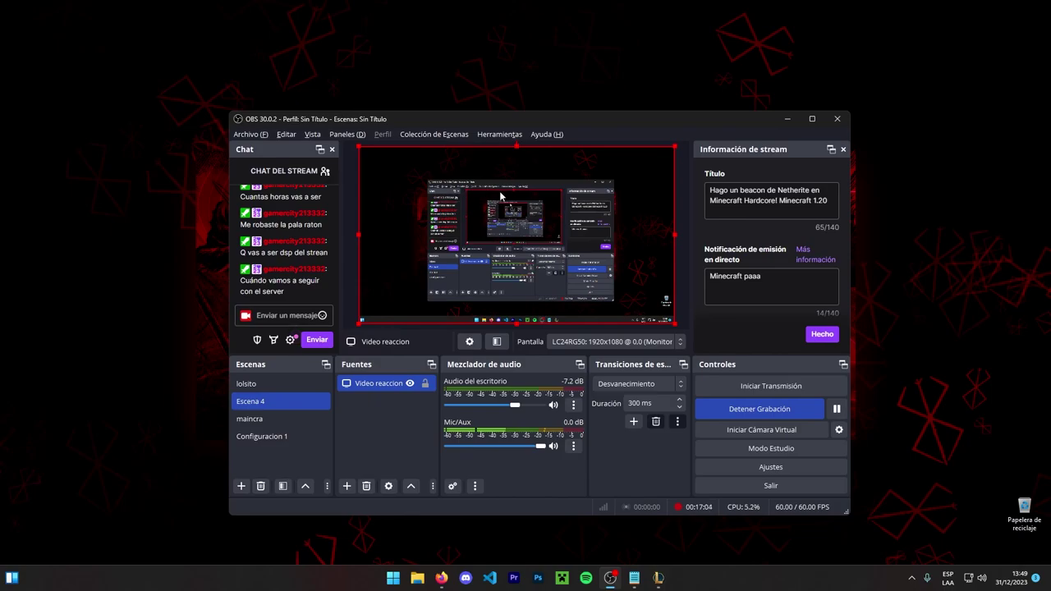
Uncheck Habilitar previsualización, then enable the preview again
right_click(530, 164)
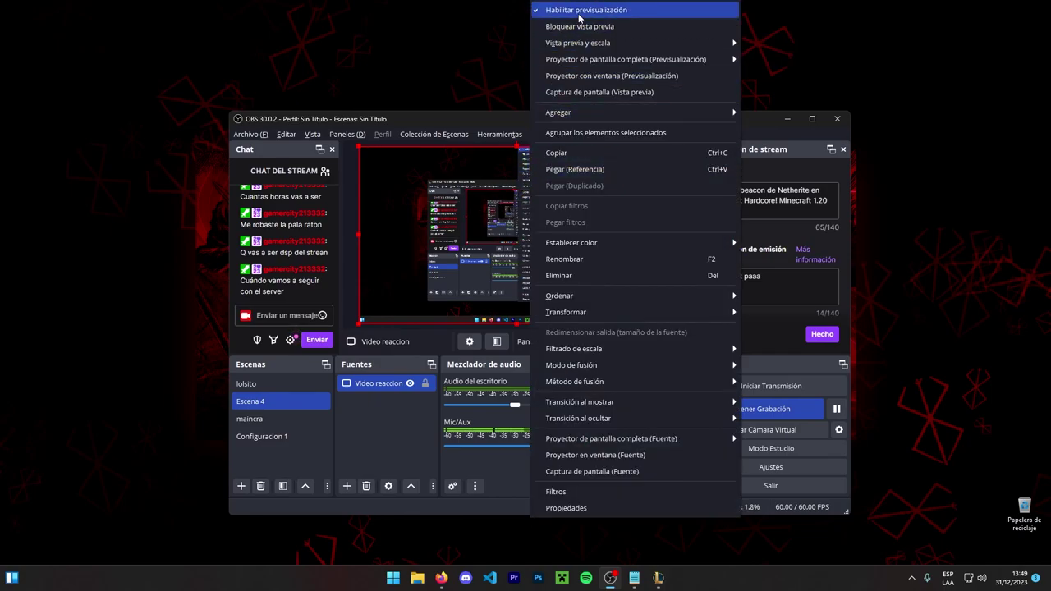
click(567, 8)
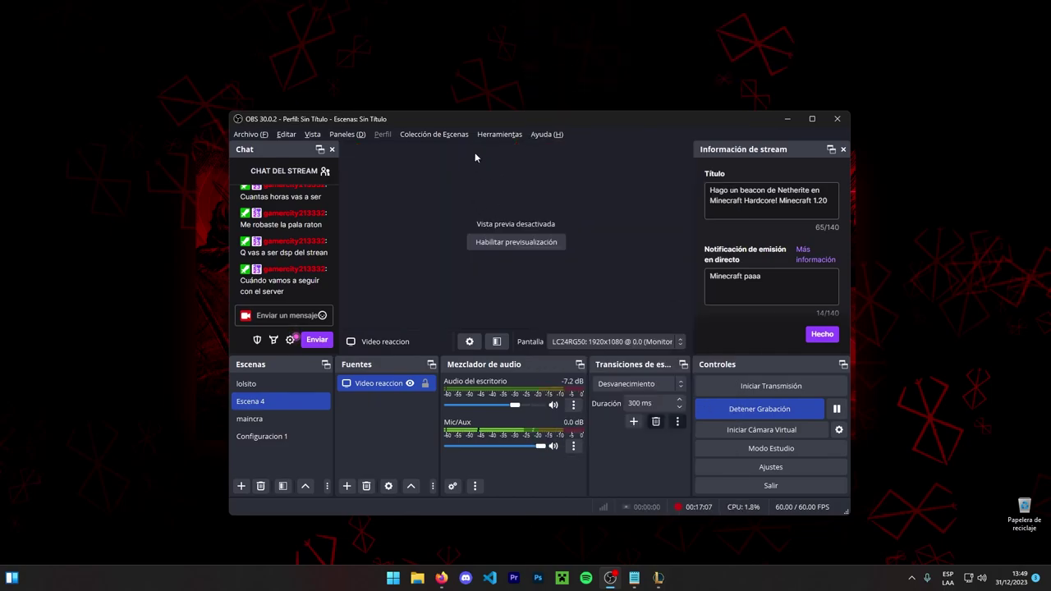
click(502, 243)
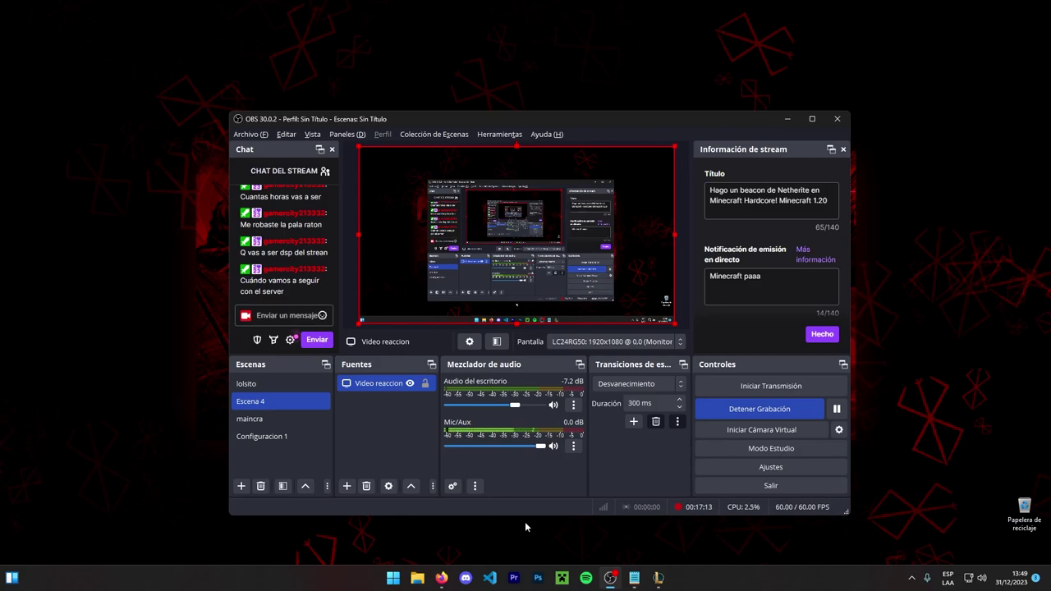